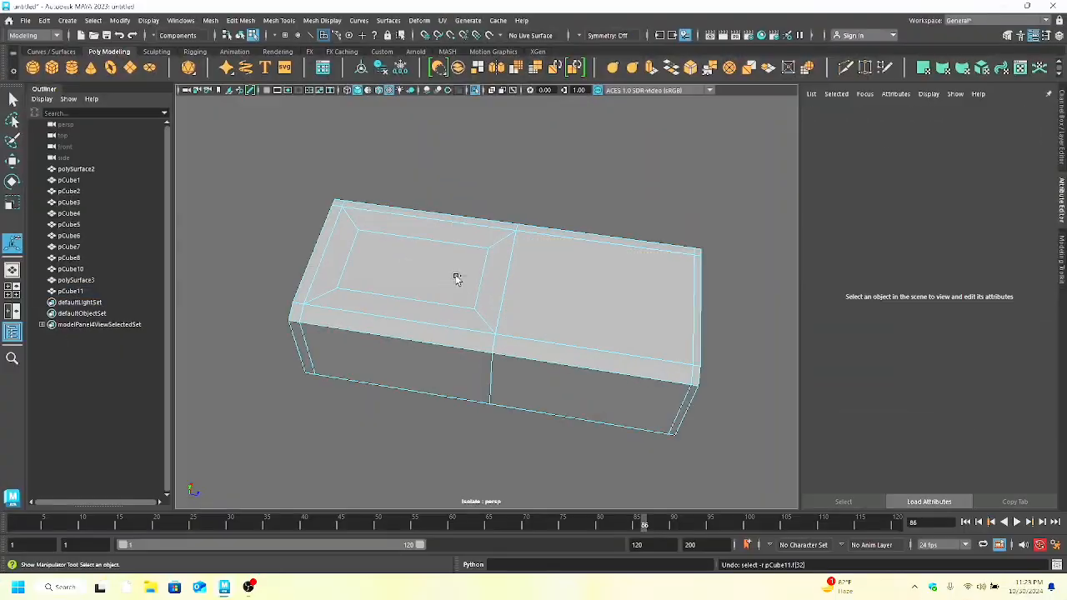
# Inset the plain top face beside the already inset one on the block by extruding it with an offset of 0.8.
pyautogui.click(457, 279)
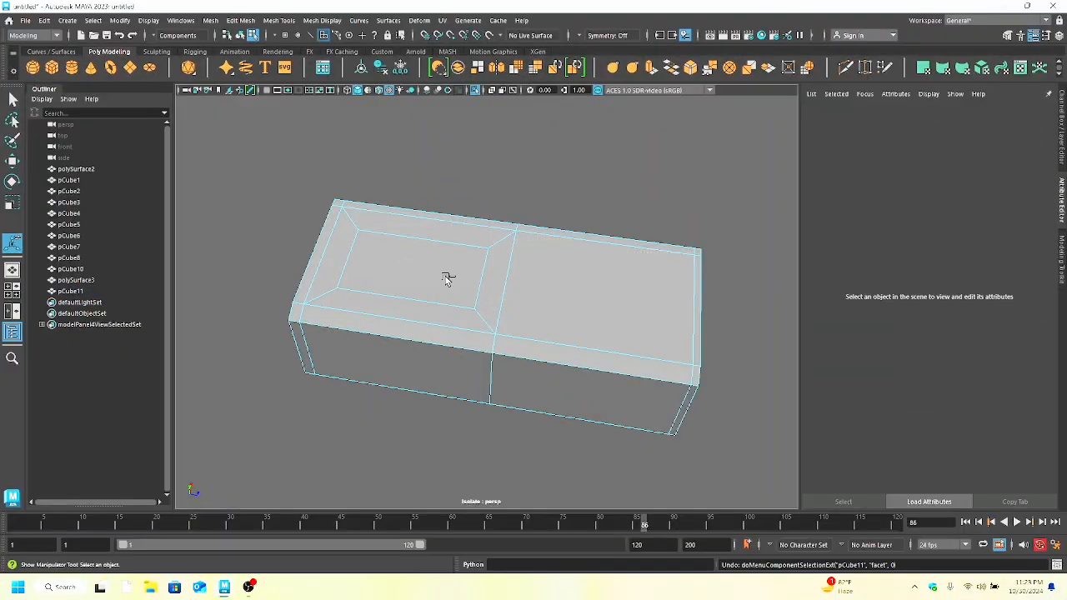
pyautogui.hotkey('ctrl', 'e')
pyautogui.moveTo(587, 250); pyautogui.dragTo(575, 252, button='middle')
pyautogui.click(596, 303)
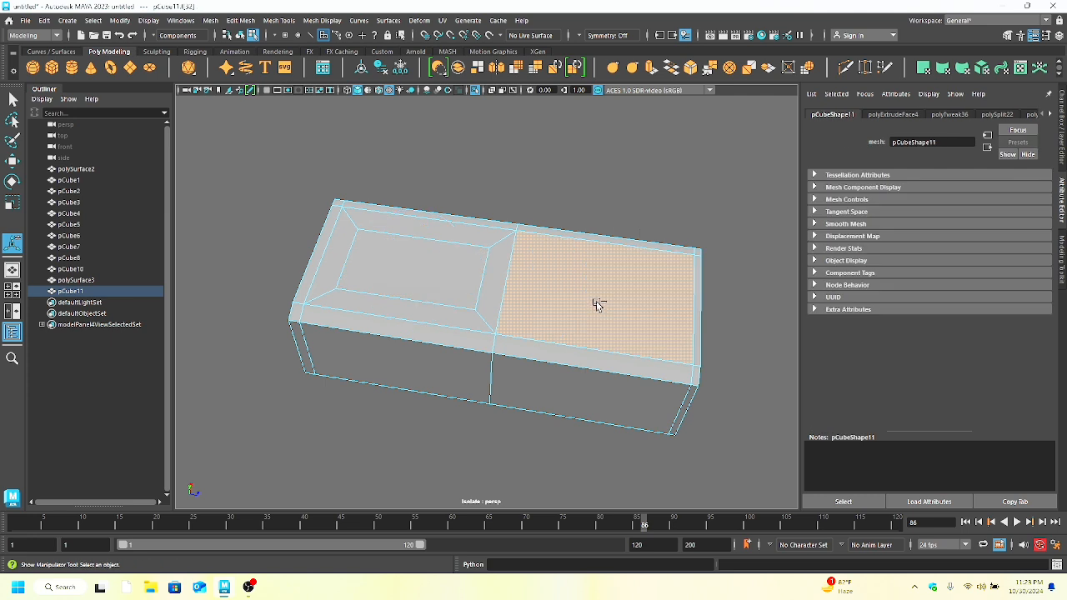
pyautogui.hotkey('ctrl', 'e')
pyautogui.click(584, 251)
pyautogui.moveTo(592, 252); pyautogui.dragTo(623, 263, button='middle')
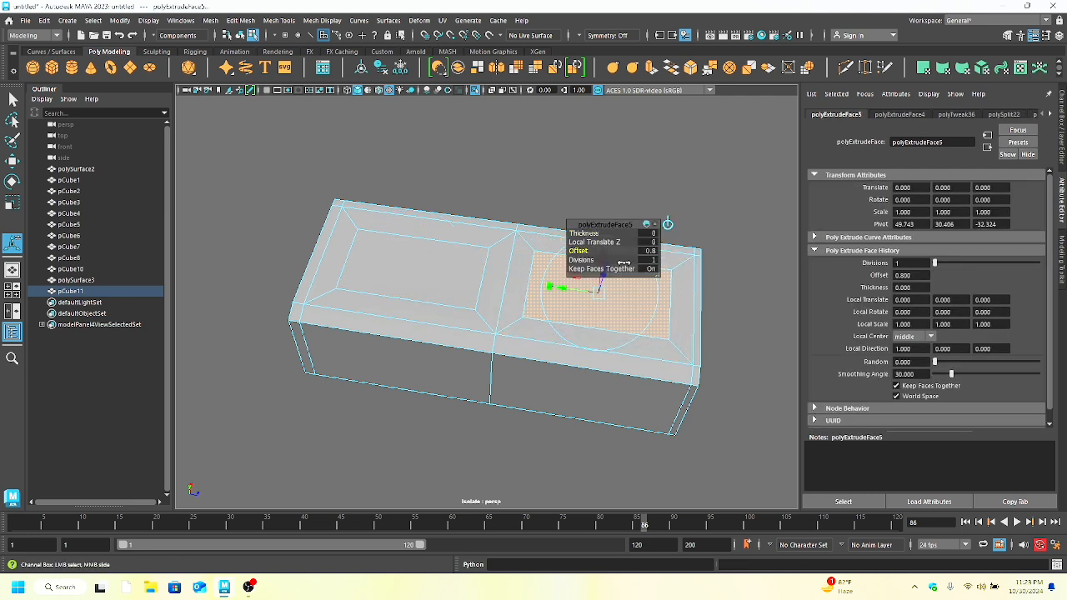
pyautogui.click(394, 174)
# Insert edge loops with Multi-Cut across the middle of both inset panels and lengthwise through the block.
pyautogui.click(845, 68)
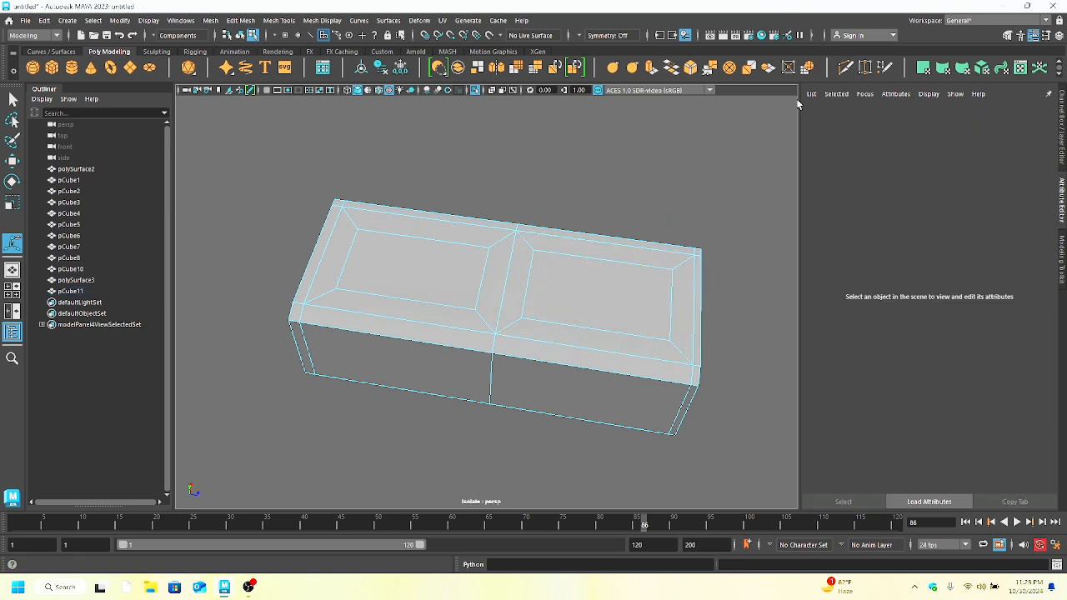
pyautogui.keyDown('ctrl'); pyautogui.click(384, 296); pyautogui.keyUp('ctrl')
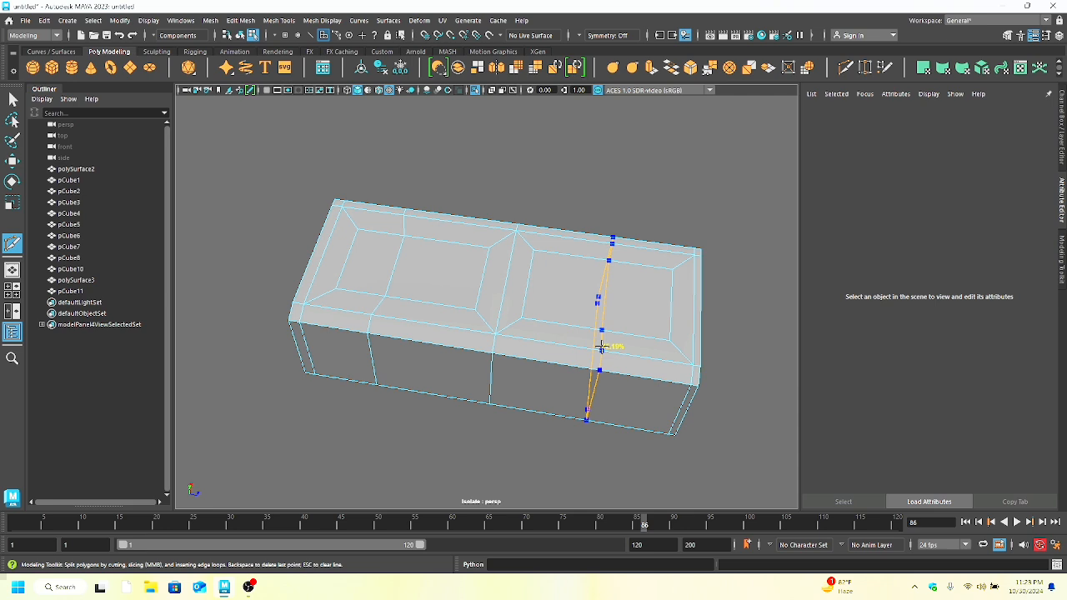
pyautogui.keyDown('ctrl'); pyautogui.click(517, 281); pyautogui.keyUp('ctrl')
# Select the four inner faces of each inset panel and circularize both groups.
pyautogui.press('w')
pyautogui.click(434, 288)
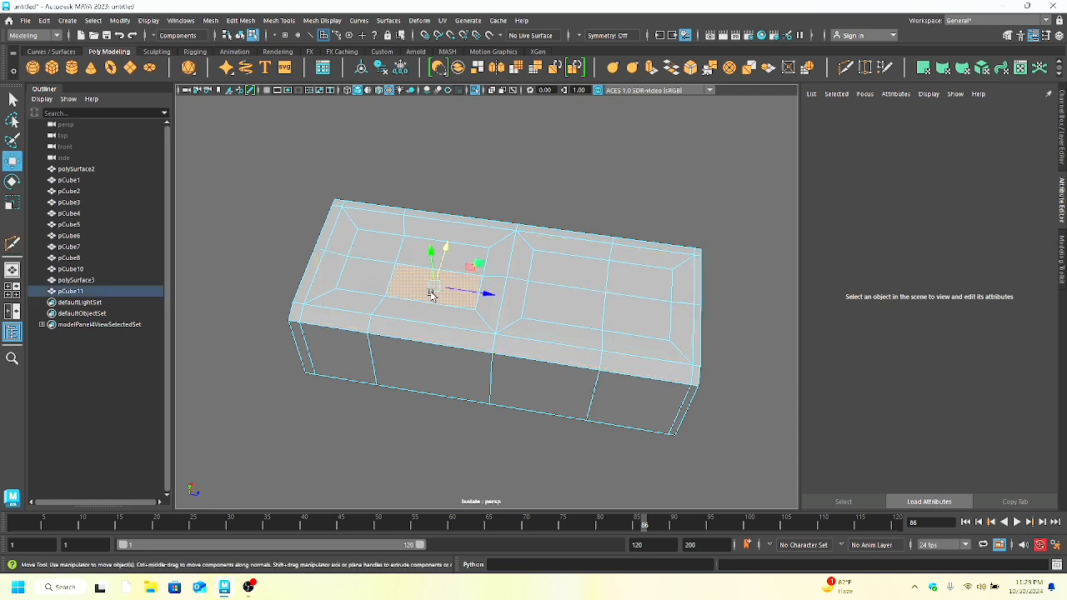
pyautogui.keyDown('shift'); pyautogui.click(569, 302); pyautogui.keyUp('shift')
pyautogui.keyDown('shift'); pyautogui.click(660, 281); pyautogui.keyUp('shift')
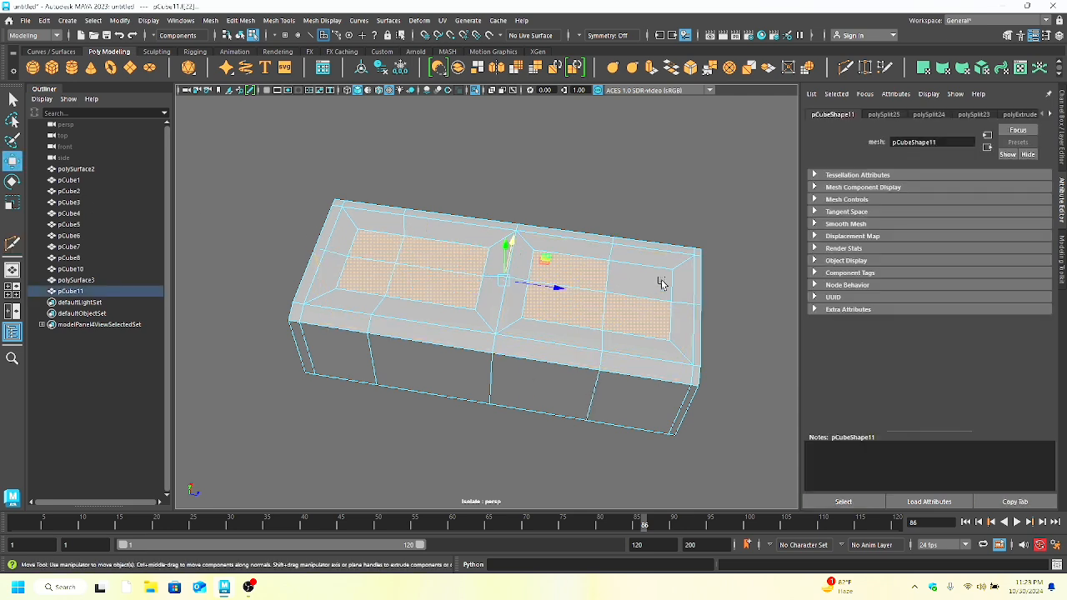
pyautogui.click(806, 70)
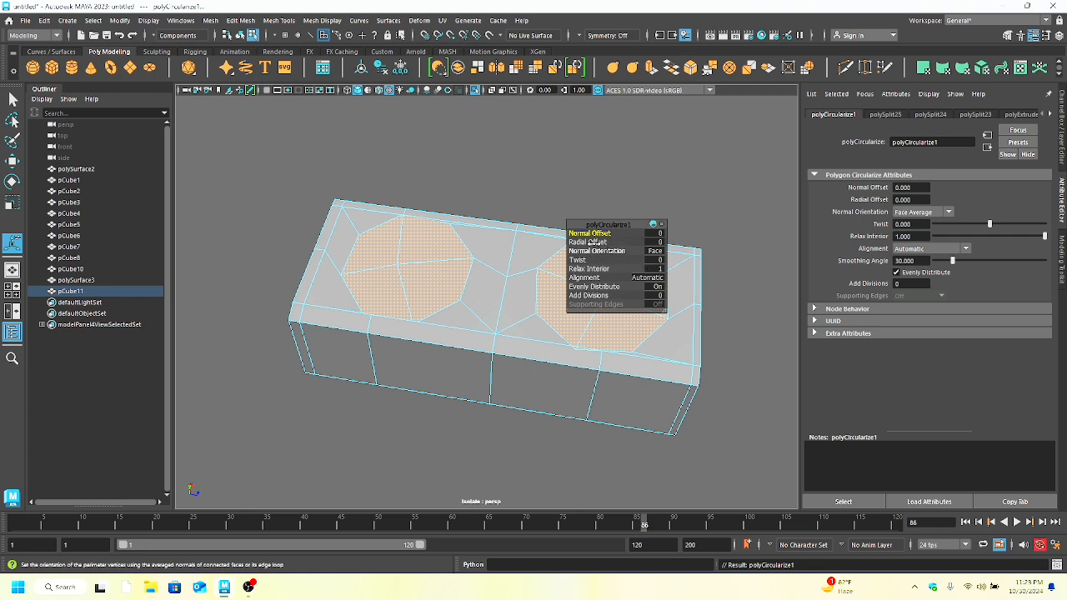
# Set the circularized faces' twist to -17.1 and radial offset to -0.5.
pyautogui.moveTo(590, 260); pyautogui.dragTo(564, 274)
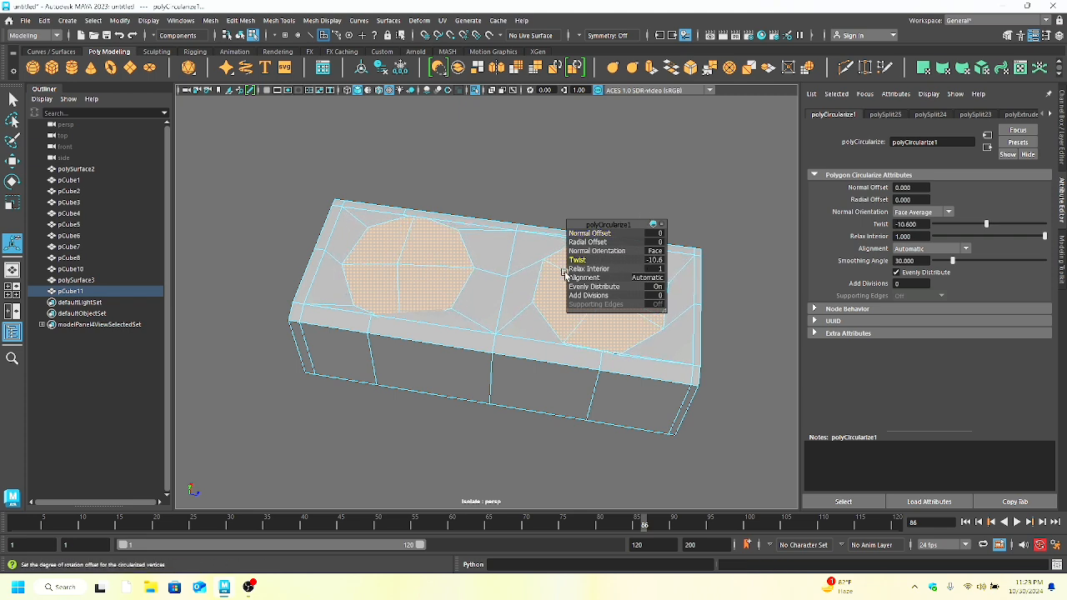
pyautogui.moveTo(594, 233); pyautogui.dragTo(542, 274)
pyautogui.hotkey('ctrl', 'z')
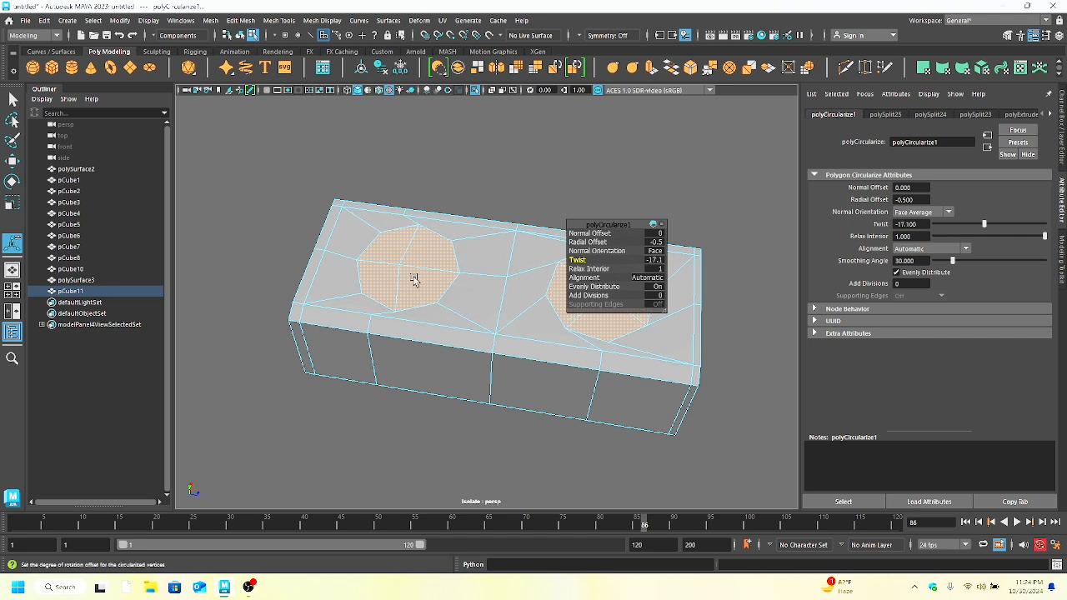
# Select the left circular face group and move it slightly along the block toward its left end.
pyautogui.click(413, 279)
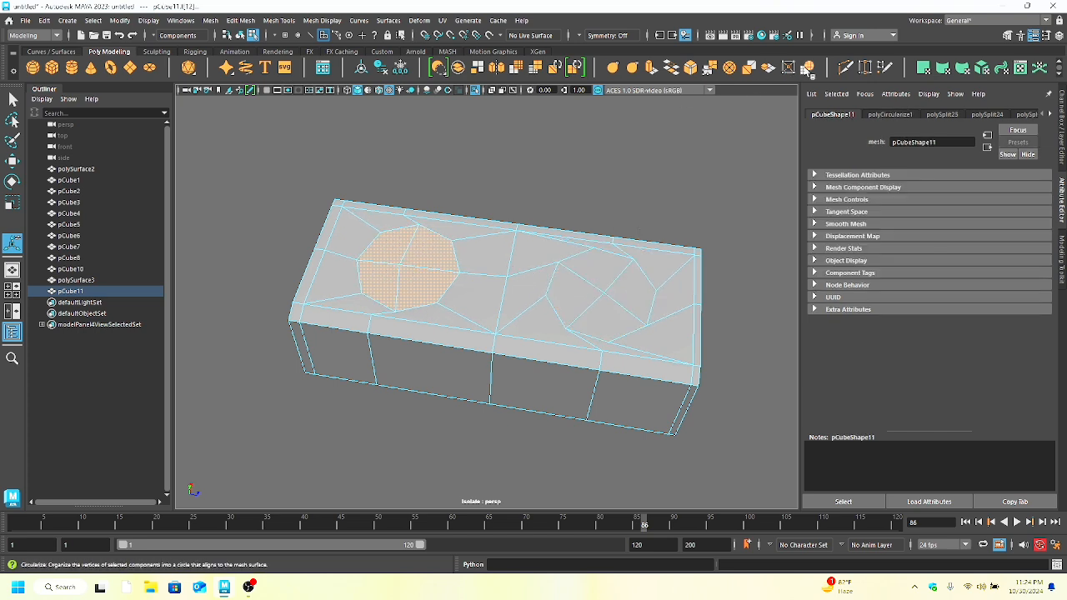
pyautogui.click(808, 69)
pyautogui.hotkey('ctrl', 'z')
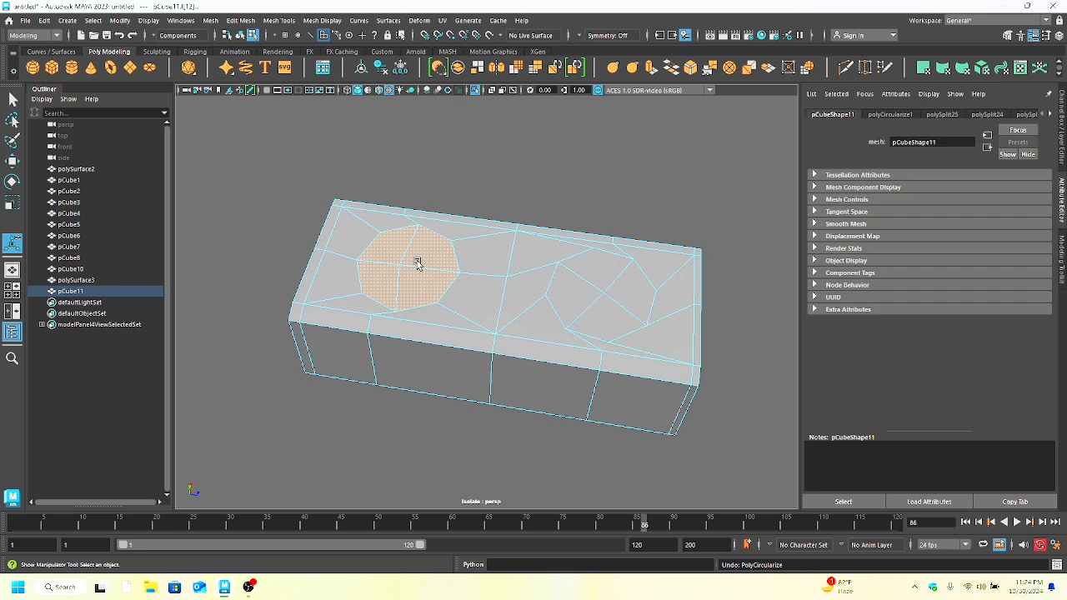
pyautogui.click(11, 161)
pyautogui.moveTo(451, 291); pyautogui.dragTo(442, 291)
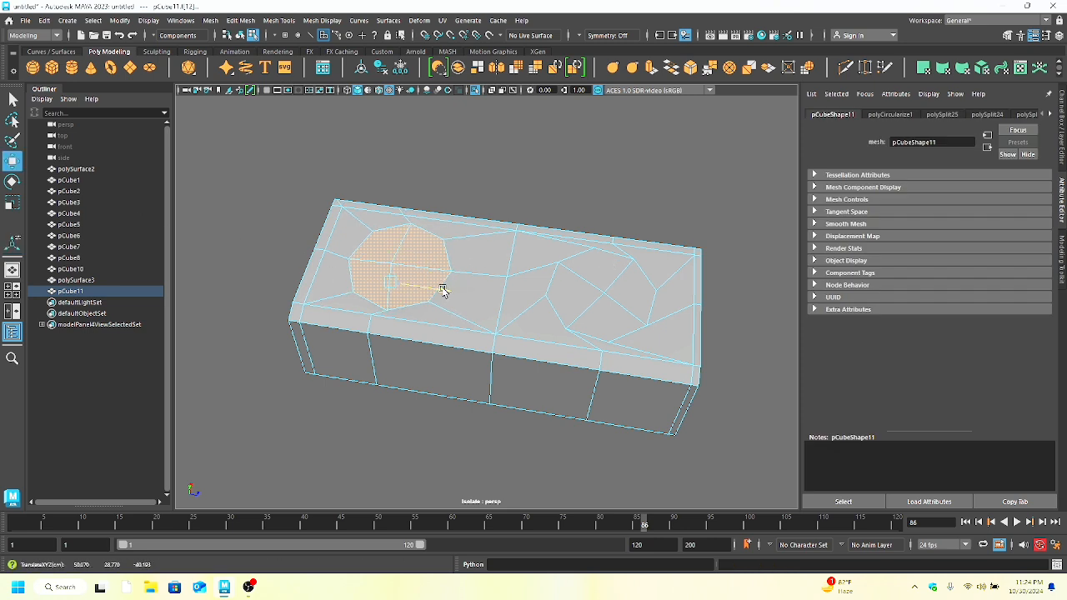
# Select the four faces of the right circle and rotate them until their inner edges line up with the block's edge loops.
pyautogui.click(583, 309)
pyautogui.click(634, 321)
pyautogui.keyDown('shift'); pyautogui.click(577, 283); pyautogui.keyUp('shift')
pyautogui.keyDown('shift'); pyautogui.click(590, 270); pyautogui.keyUp('shift')
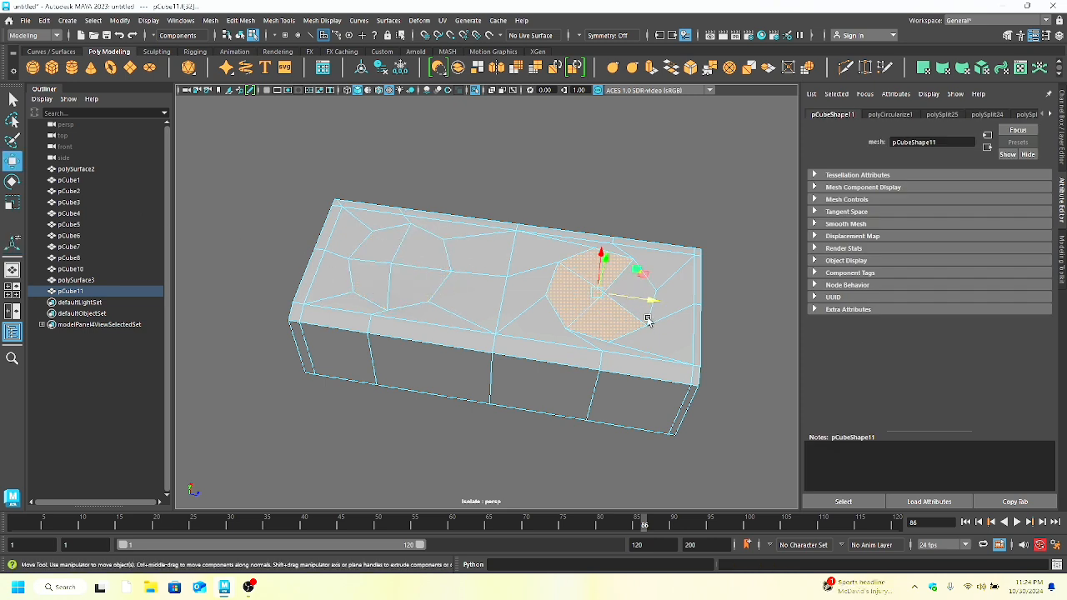
pyautogui.press('e')
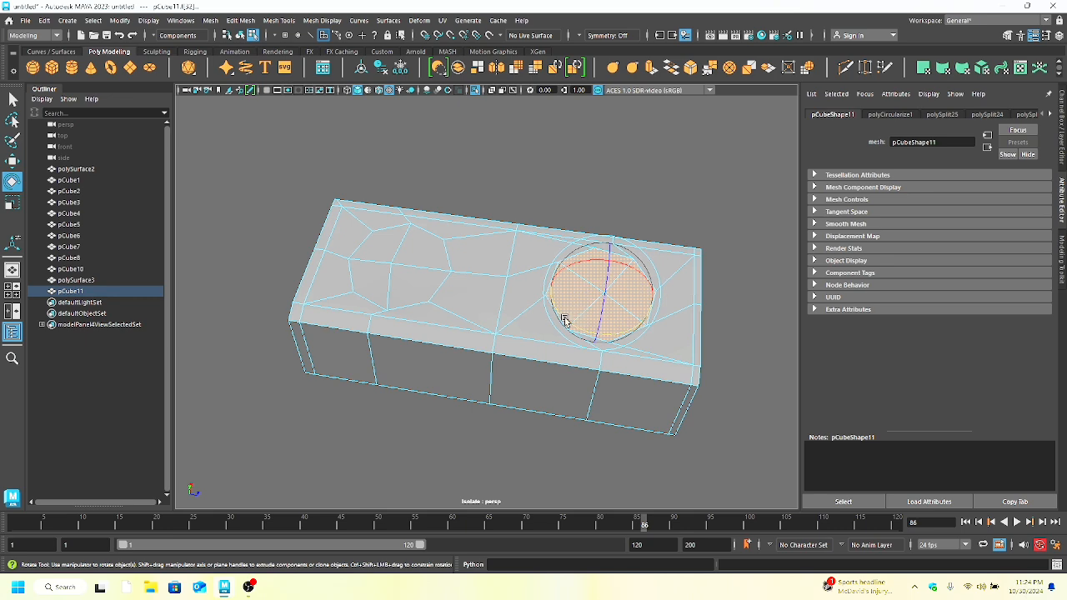
pyautogui.moveTo(579, 331); pyautogui.dragTo(598, 338)
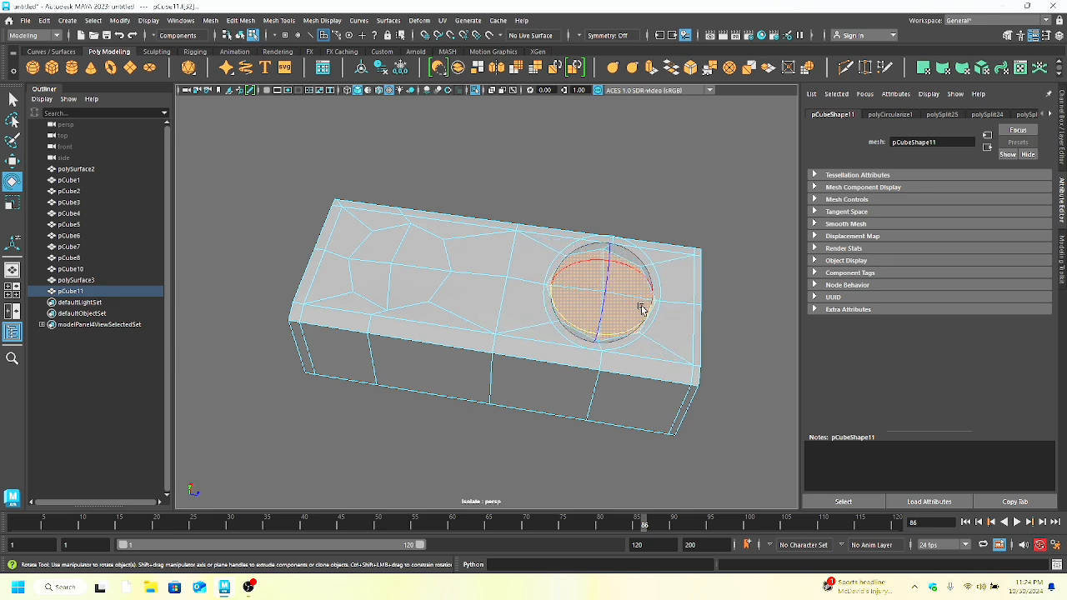
pyautogui.click(654, 155)
# Select the faces of both circles and extrude them slightly down into the block to form two shallow recesses.
pyautogui.keyDown('alt'); pyautogui.moveTo(615, 289); pyautogui.dragTo(578, 295); pyautogui.keyUp('alt')
pyautogui.click(579, 296)
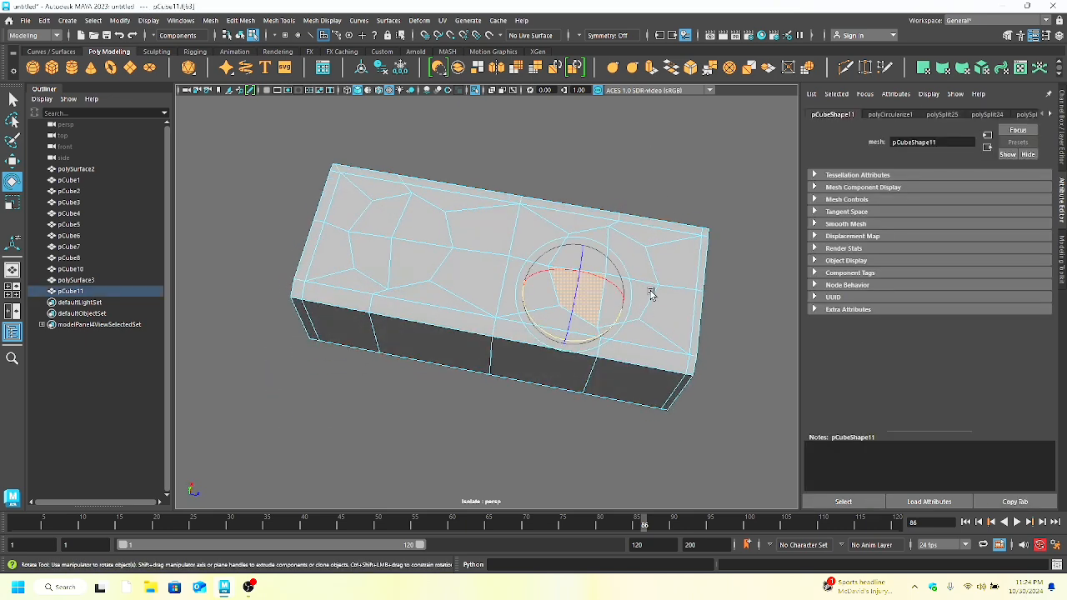
pyautogui.keyDown('shift'); pyautogui.click(646, 294); pyautogui.keyUp('shift')
pyautogui.press('q')
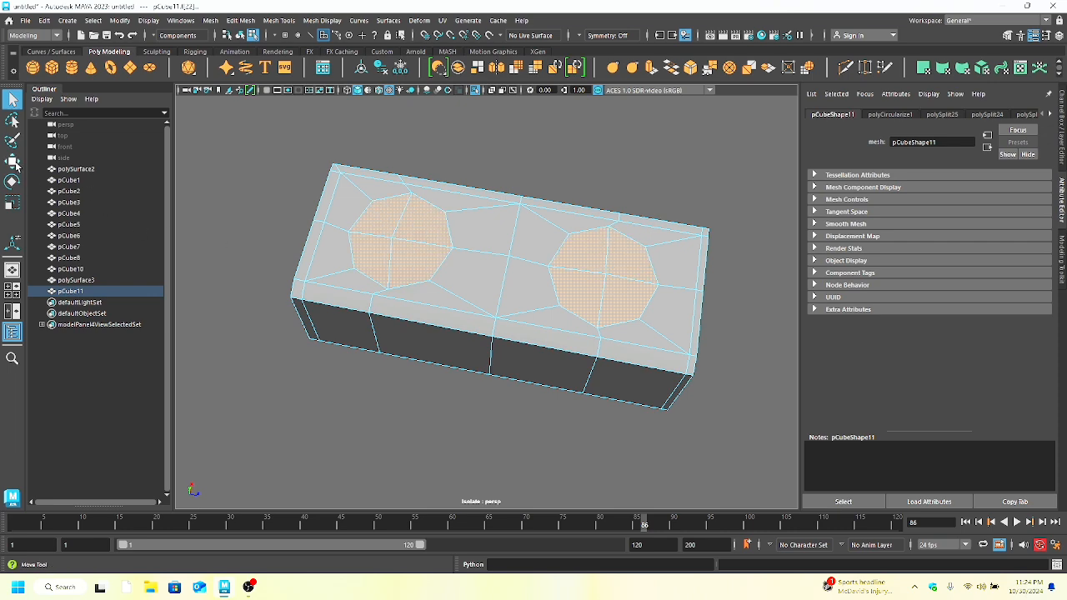
pyautogui.click(14, 163)
pyautogui.keyDown('alt'); pyautogui.moveTo(529, 290); pyautogui.dragTo(534, 247); pyautogui.keyUp('alt')
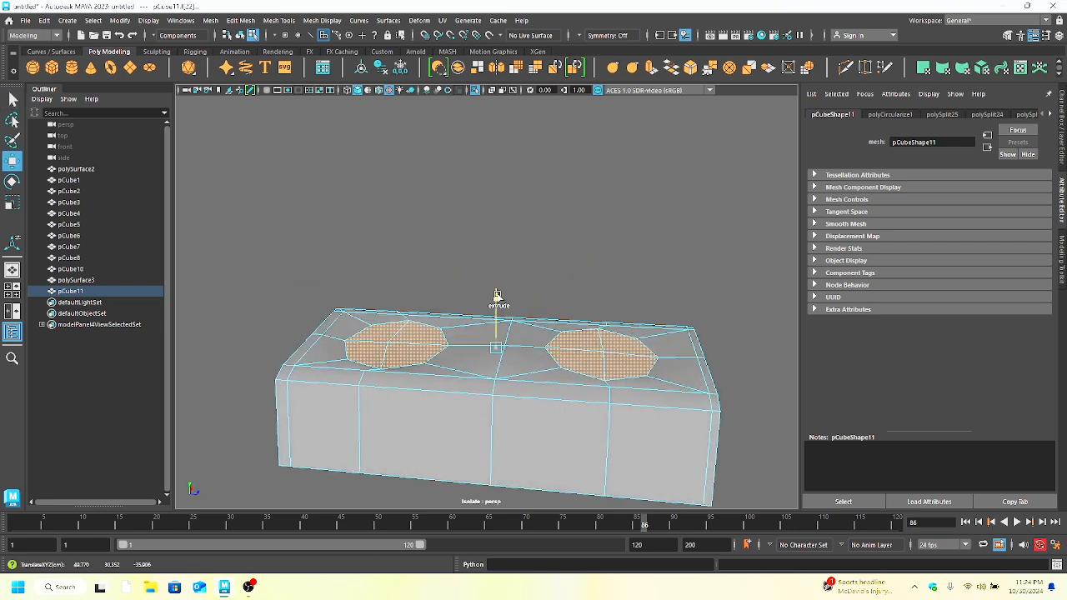
pyautogui.moveTo(498, 298); pyautogui.dragTo(499, 309)
pyautogui.click(572, 269)
pyautogui.keyDown('alt'); pyautogui.moveTo(572, 269); pyautogui.dragTo(465, 326); pyautogui.keyUp('alt')
# Switch to edge editing and lower the block's front upper edge loop to widen the sloped front band.
pyautogui.click(451, 370)
pyautogui.moveTo(388, 281); pyautogui.dragTo(389, 236, button='right')
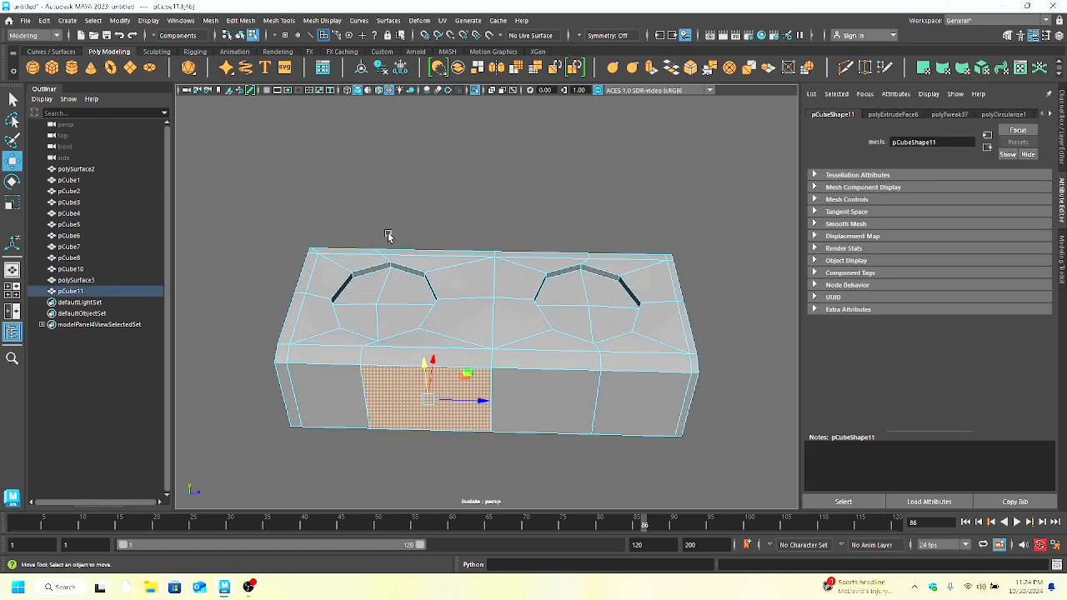
pyautogui.doubleClick(341, 366)
pyautogui.moveTo(486, 337); pyautogui.dragTo(467, 406)
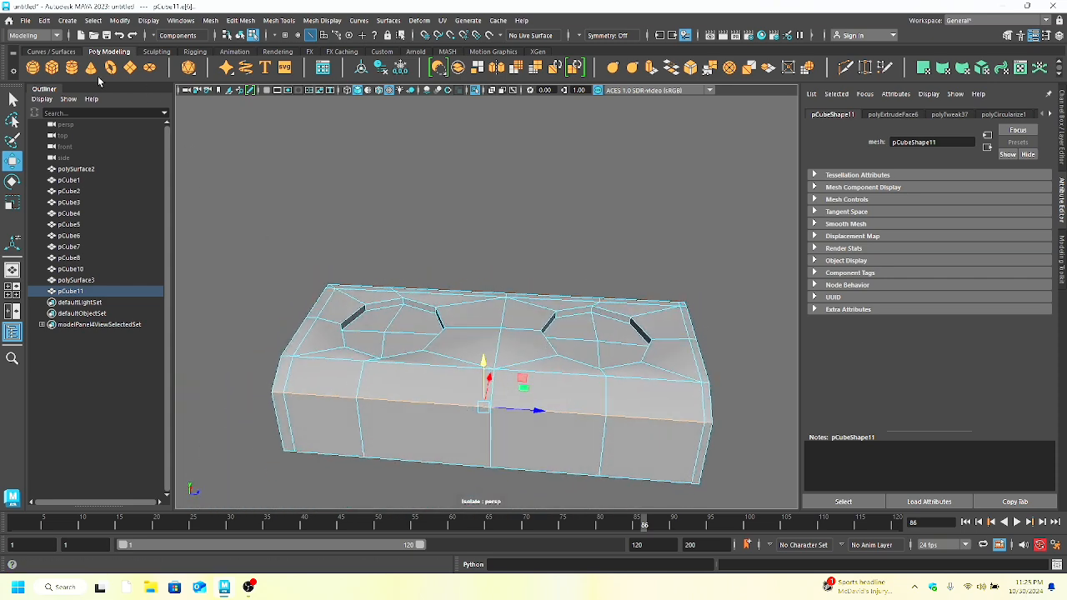
# Create a polygon cylinder and adjust the height of the block's top edges between the recesses and beside the left one.
pyautogui.click(72, 67)
pyautogui.keyDown('alt'); pyautogui.moveTo(427, 367); pyautogui.dragTo(480, 360); pyautogui.keyUp('alt')
pyautogui.click(464, 341)
pyautogui.doubleClick(497, 356)
pyautogui.click(500, 321)
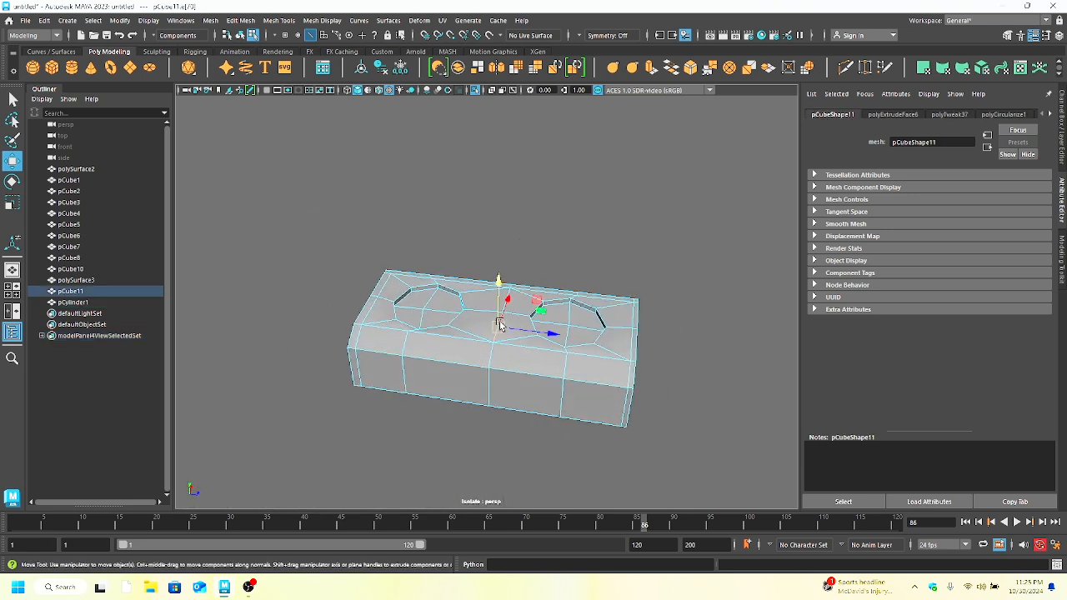
pyautogui.click(500, 305)
pyautogui.click(379, 323)
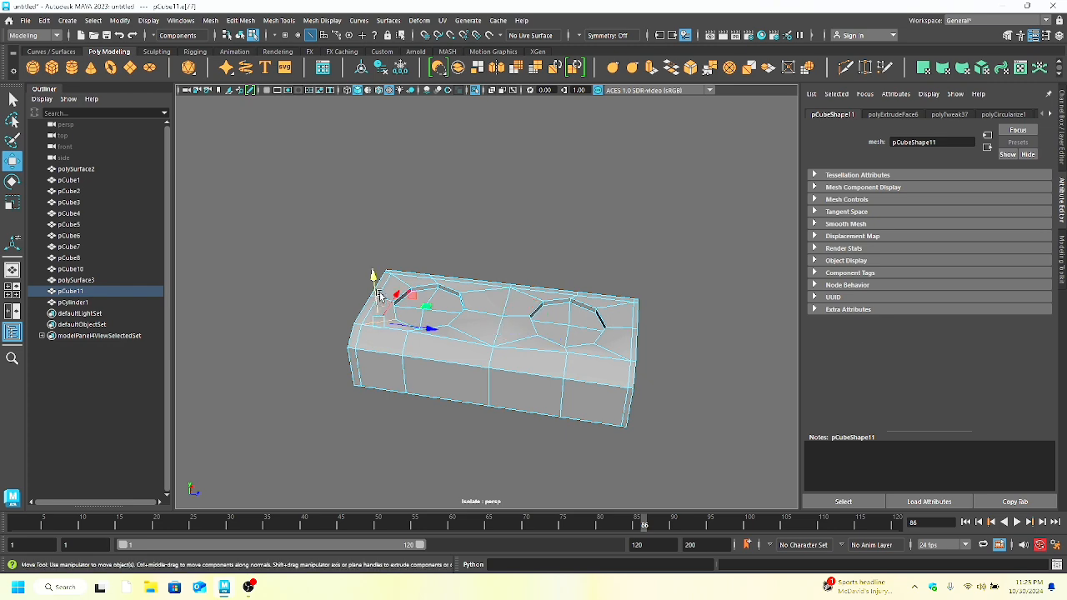
pyautogui.click(359, 316)
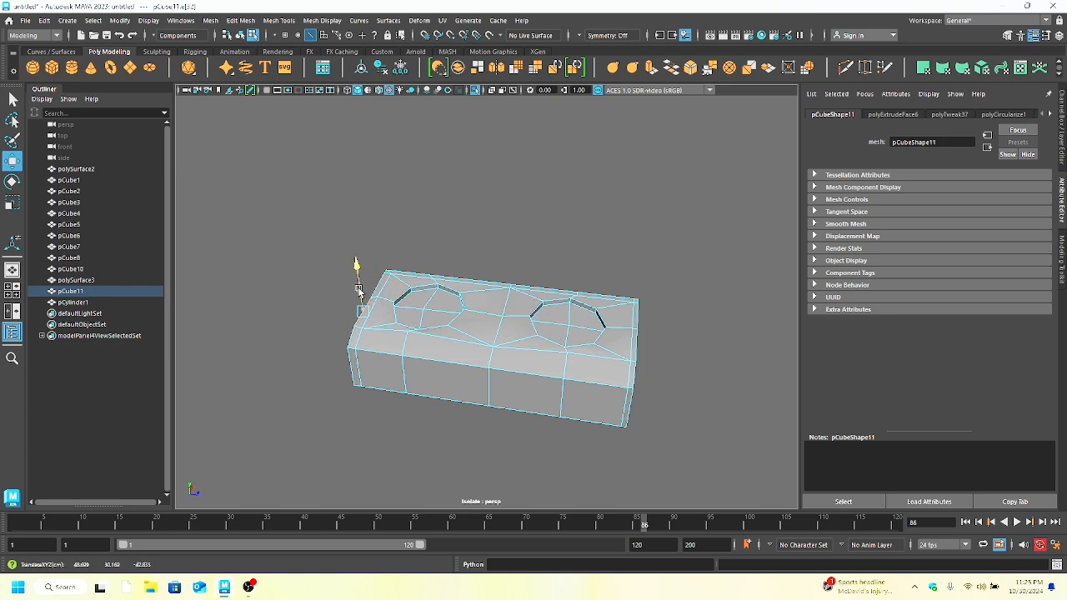
# Adjust the top edges in front of the left recess and readjust the height of the edge between the recesses.
pyautogui.keyDown('alt'); pyautogui.moveTo(364, 293); pyautogui.dragTo(437, 352); pyautogui.keyUp('alt')
pyautogui.click(437, 352)
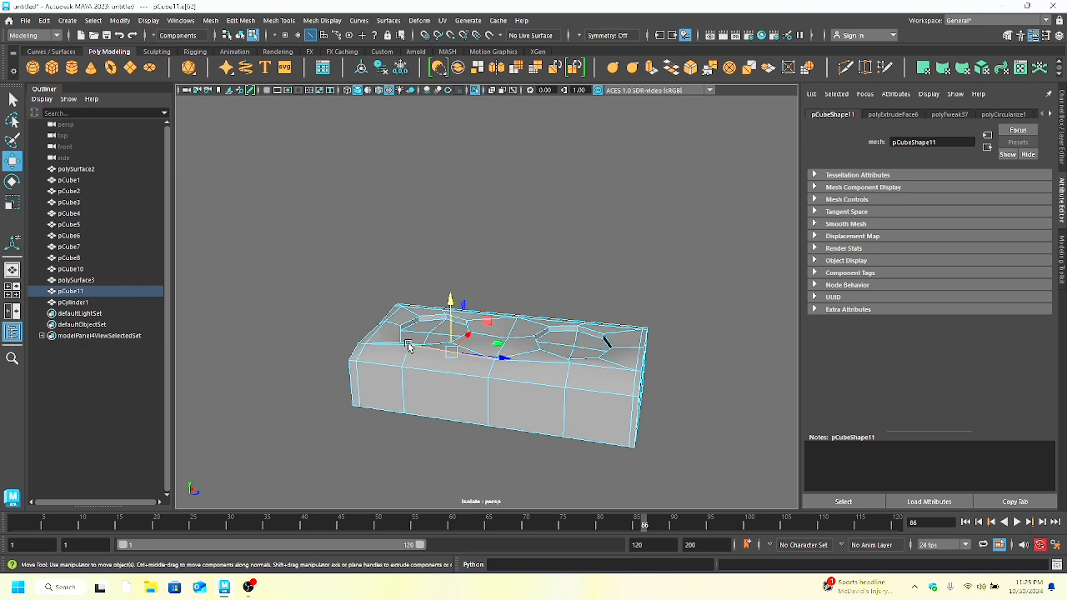
pyautogui.click(406, 337)
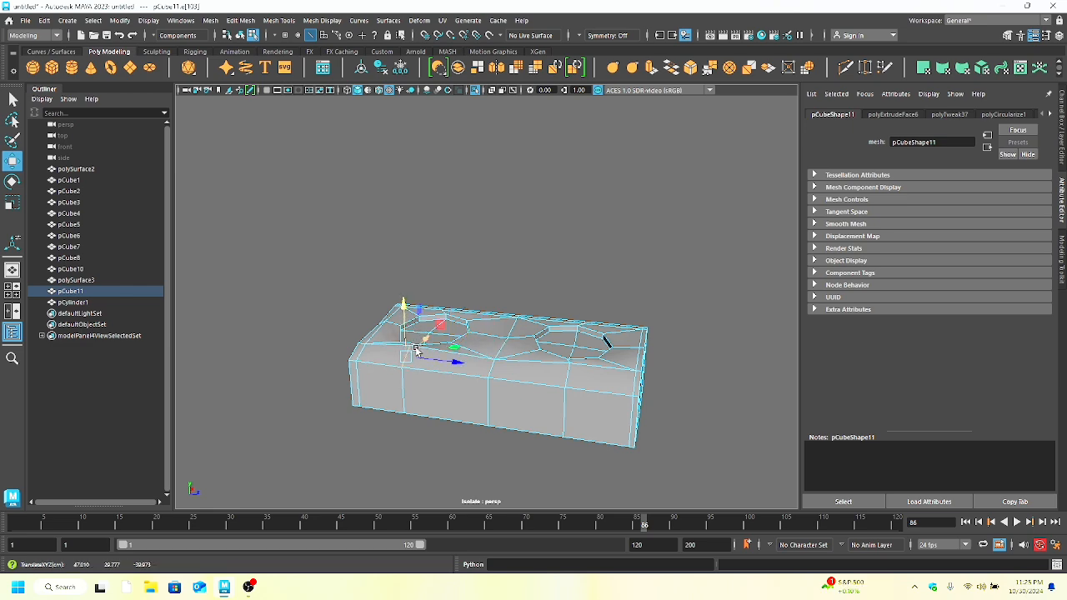
pyautogui.keyDown('alt'); pyautogui.moveTo(417, 350); pyautogui.dragTo(548, 374); pyautogui.keyUp('alt')
pyautogui.click(543, 428)
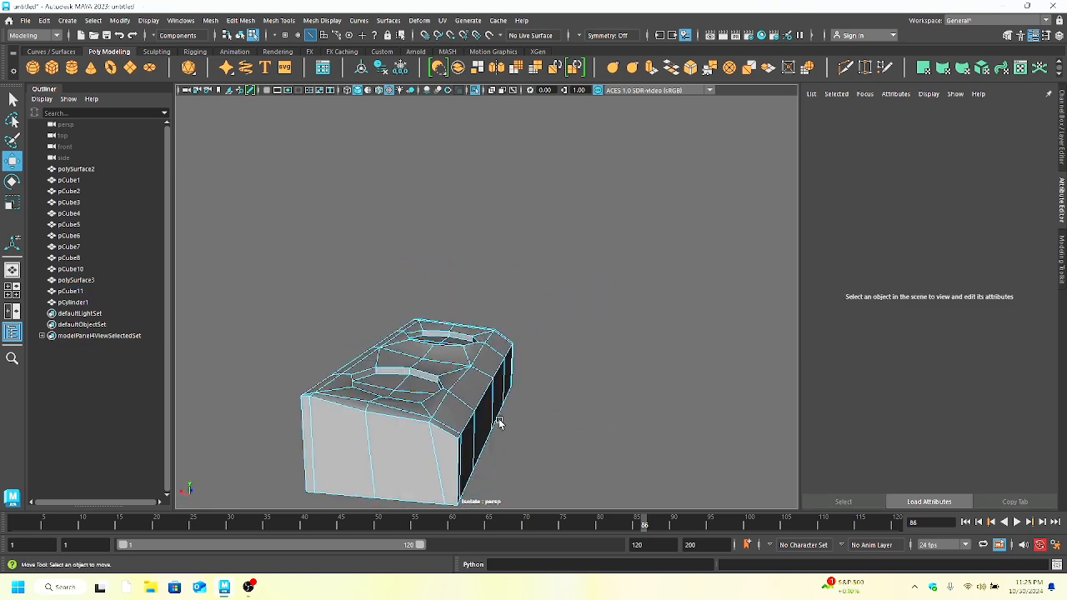
pyautogui.keyDown('alt'); pyautogui.moveTo(499, 424); pyautogui.dragTo(495, 337); pyautogui.keyUp('alt')
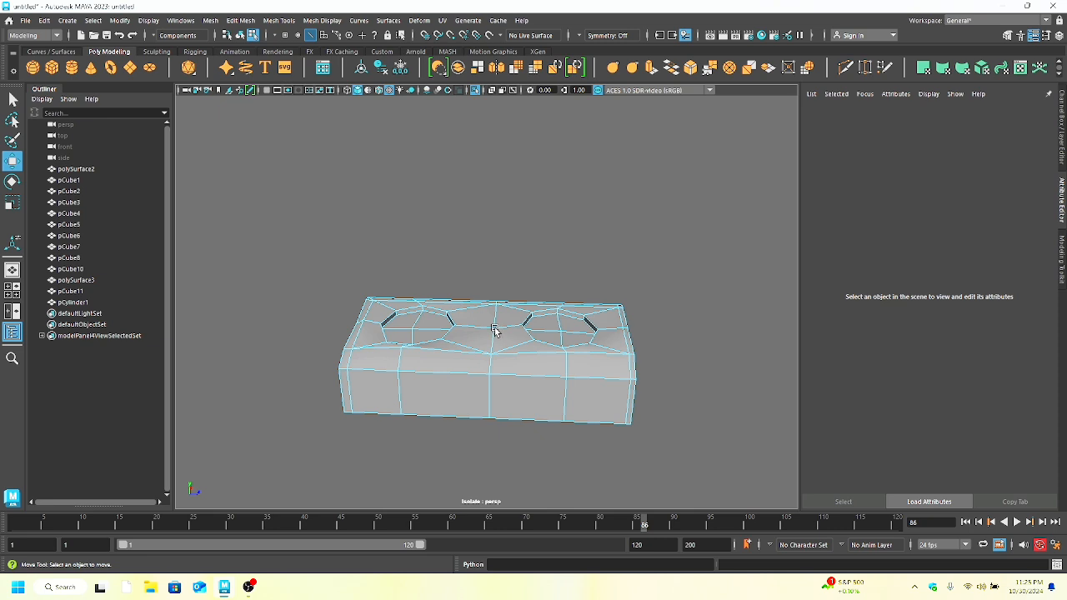
pyautogui.click(496, 332)
pyautogui.click(489, 341)
pyautogui.click(494, 313)
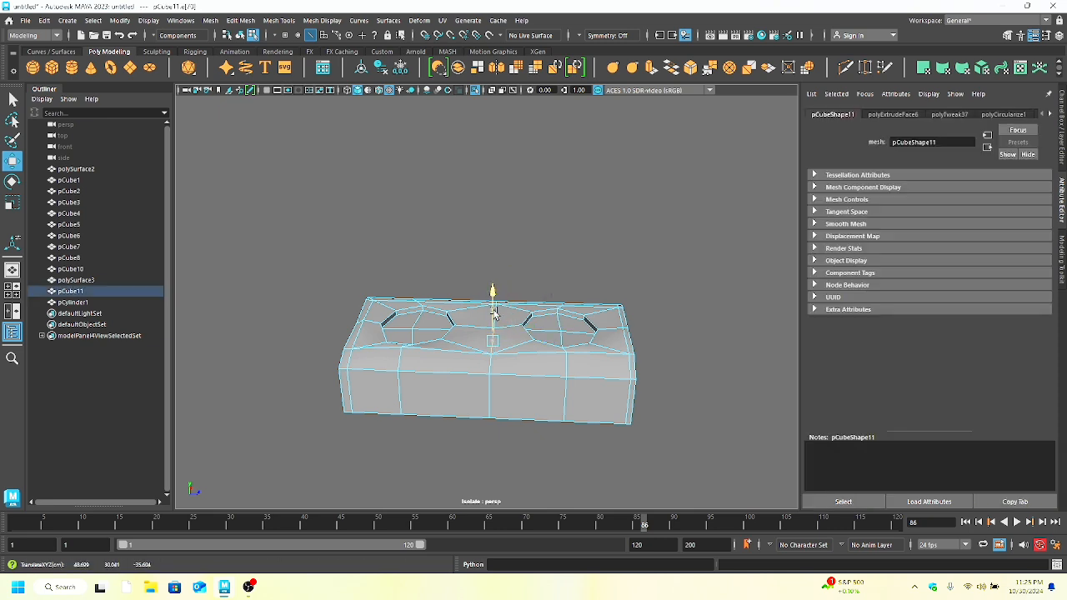
# Switch the block to vertex editing and adjust the vertices between the recesses and on the left recess's front rim.
pyautogui.moveTo(448, 302); pyautogui.dragTo(446, 240, button='right')
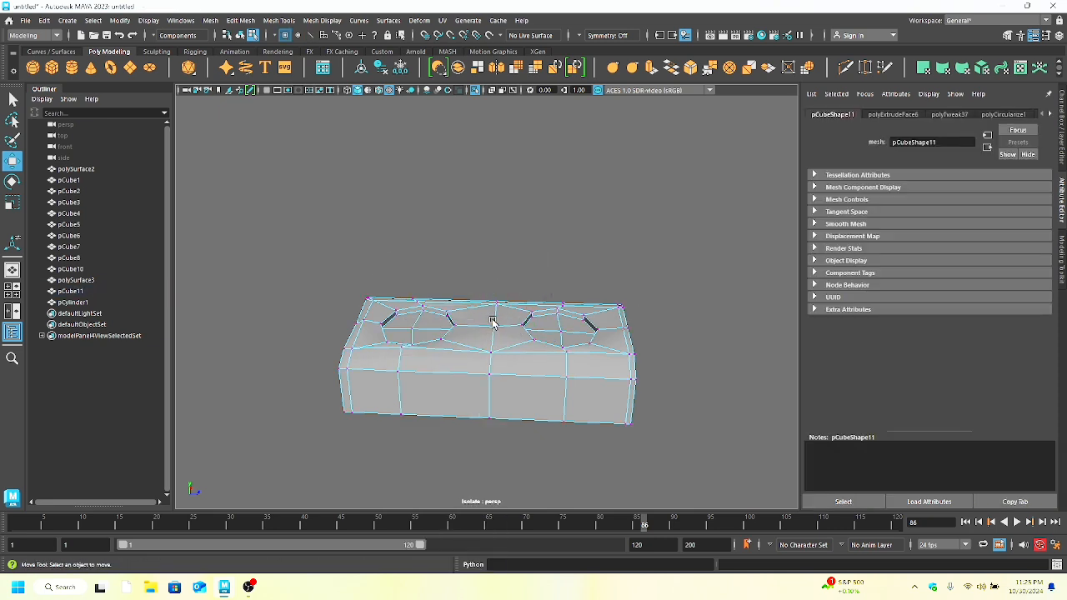
pyautogui.click(497, 298)
pyautogui.keyDown('alt'); pyautogui.moveTo(497, 300); pyautogui.dragTo(501, 381); pyautogui.keyUp('alt')
pyautogui.click(461, 383)
pyautogui.click(448, 389)
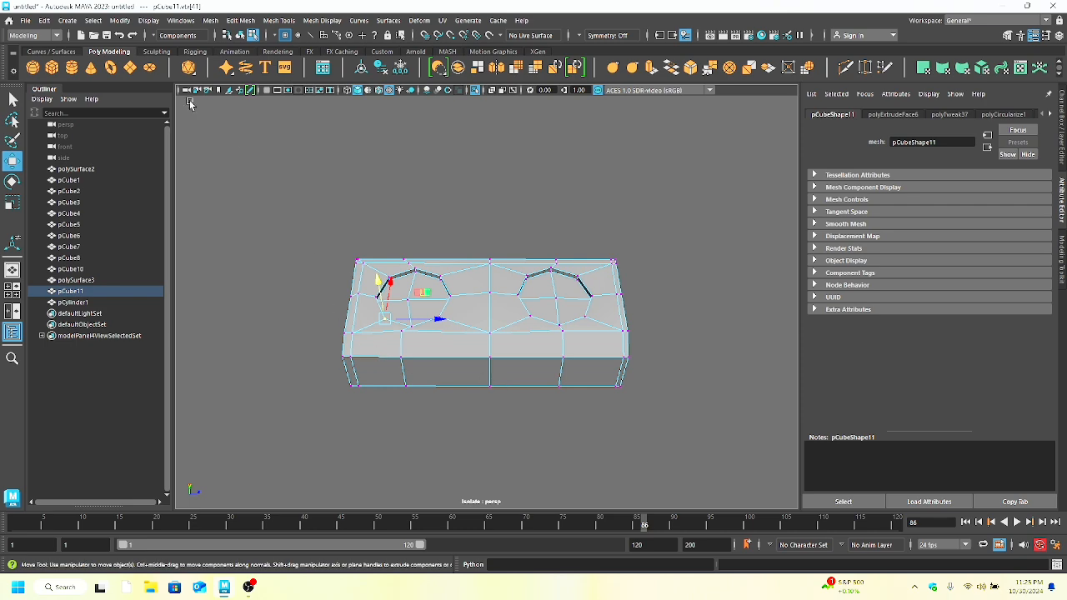
# Create another polygon cylinder and turn off the isolated view so the whole house is shown.
pyautogui.click(72, 68)
pyautogui.scroll(-7, 485, 290)
pyautogui.scroll(4, 540, 314)
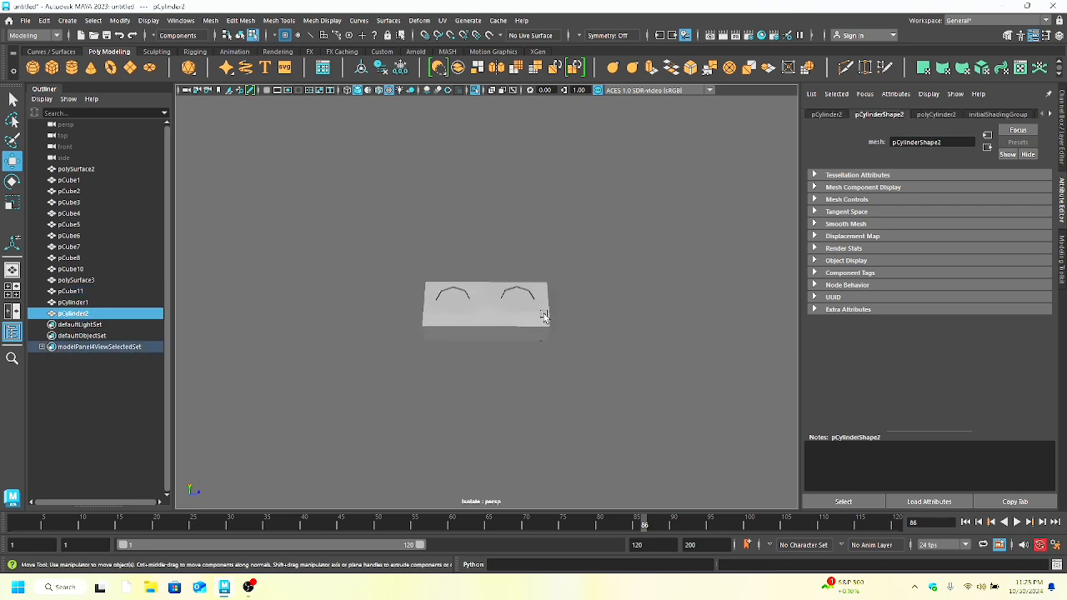
pyautogui.hotkey('ctrl', '1')
pyautogui.scroll(-5, 584, 334)
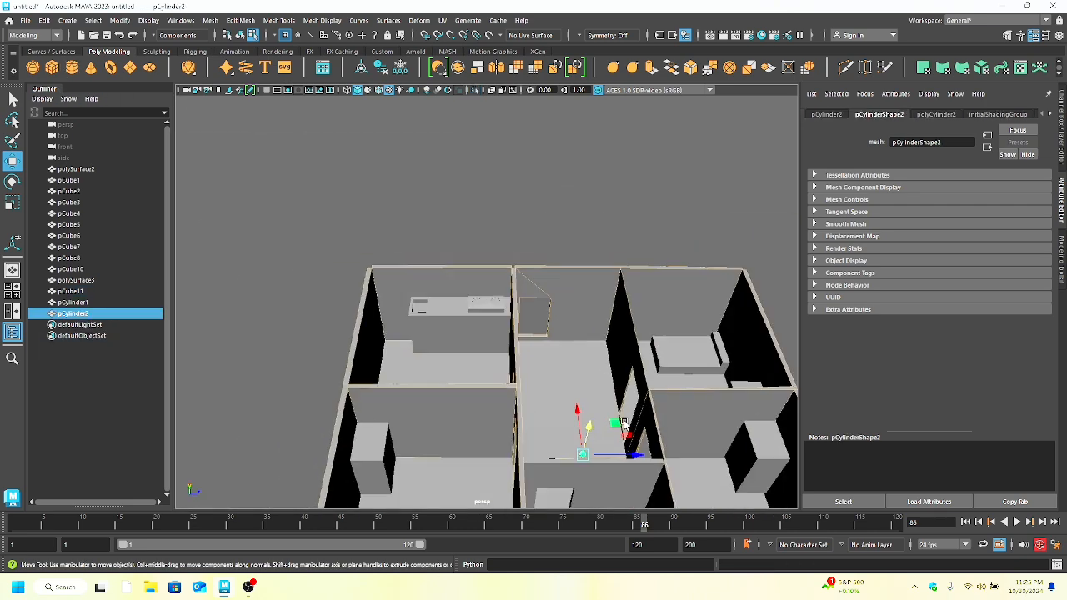
# Move the new cylinder across the house into the kitchen and place it beside the stove block on the counter.
pyautogui.keyDown('alt'); pyautogui.moveTo(544, 252); pyautogui.dragTo(656, 199); pyautogui.keyUp('alt')
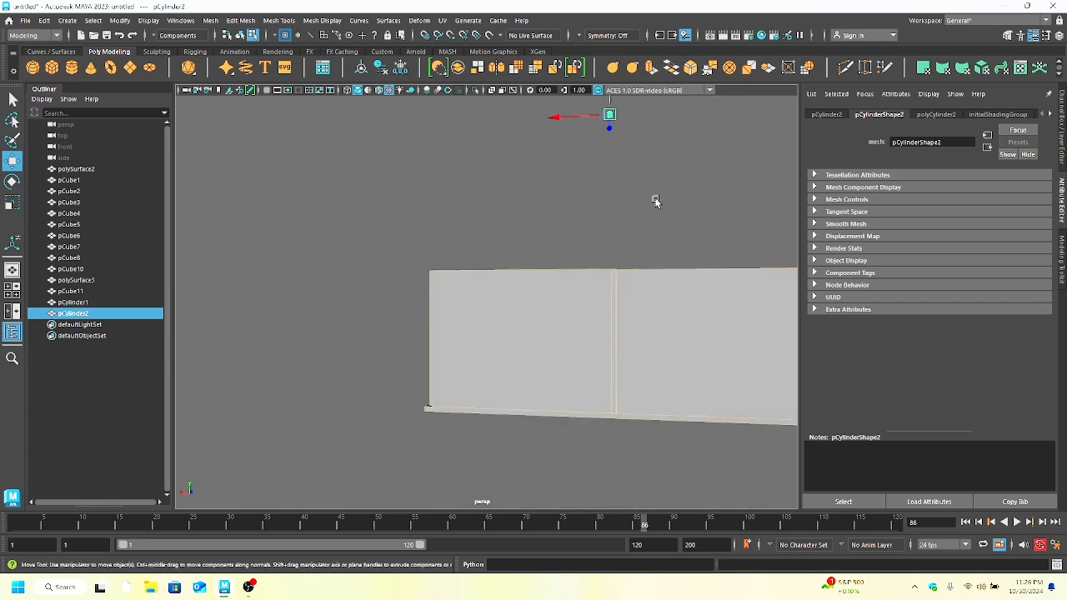
pyautogui.moveTo(608, 125); pyautogui.dragTo(598, 133)
pyautogui.keyDown('alt'); pyautogui.moveTo(501, 247); pyautogui.dragTo(497, 326); pyautogui.keyUp('alt')
pyautogui.moveTo(551, 208); pyautogui.dragTo(511, 270)
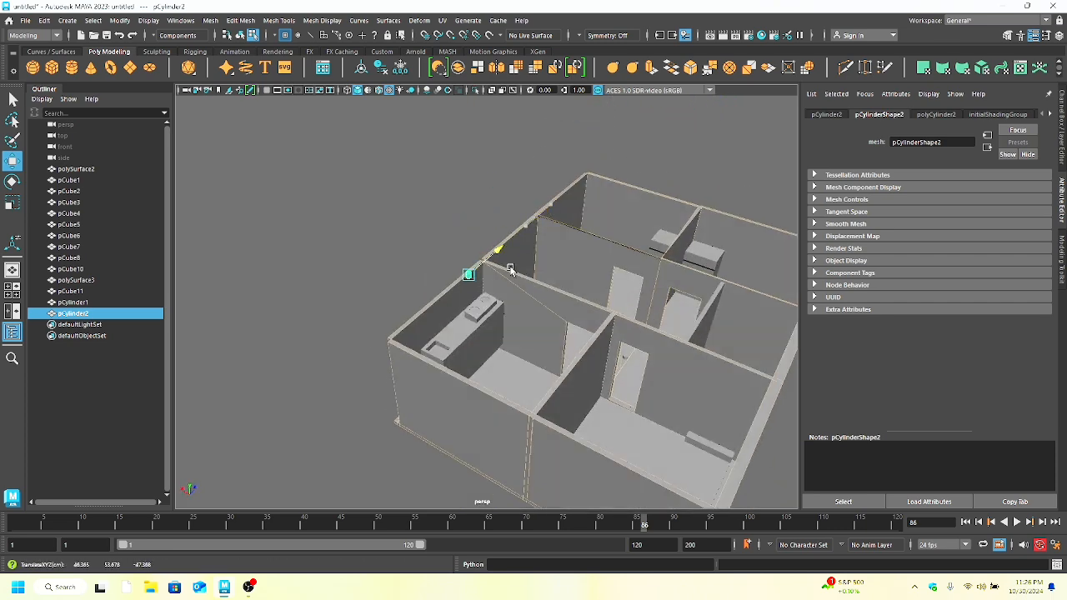
pyautogui.scroll(3, 465, 242)
pyautogui.moveTo(465, 230); pyautogui.dragTo(334, 321)
pyautogui.moveTo(333, 321); pyautogui.dragTo(313, 332, button='middle')
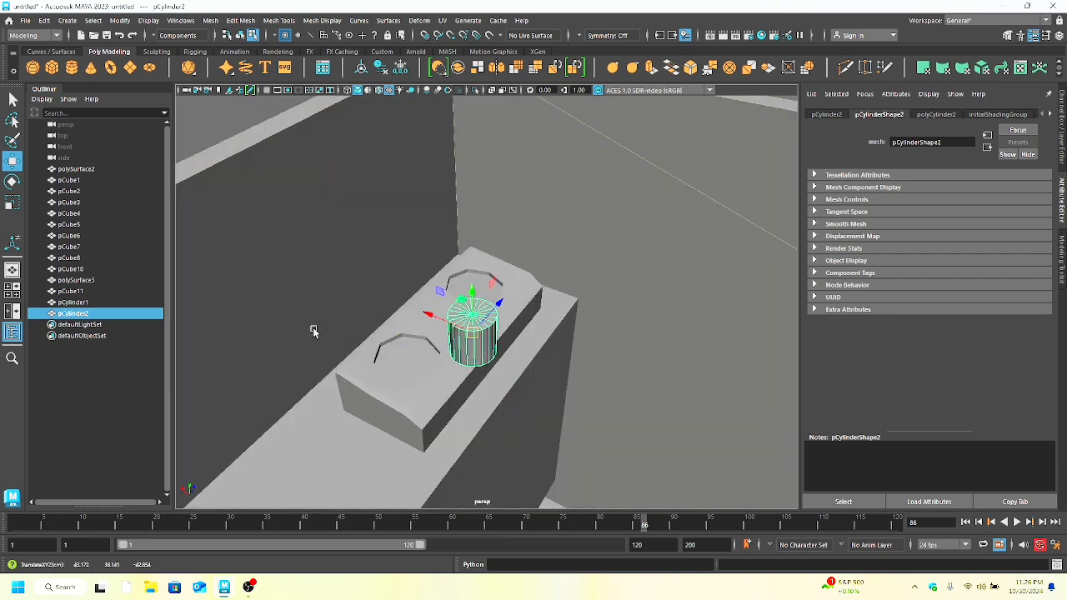
# Rotate the cylinder to tilt it onto its side and move it toward the stove block's front edge.
pyautogui.click(13, 182)
pyautogui.moveTo(499, 293); pyautogui.dragTo(402, 377)
pyautogui.click(12, 160)
pyautogui.moveTo(342, 275); pyautogui.dragTo(473, 336)
pyautogui.moveTo(439, 253); pyautogui.dragTo(462, 344)
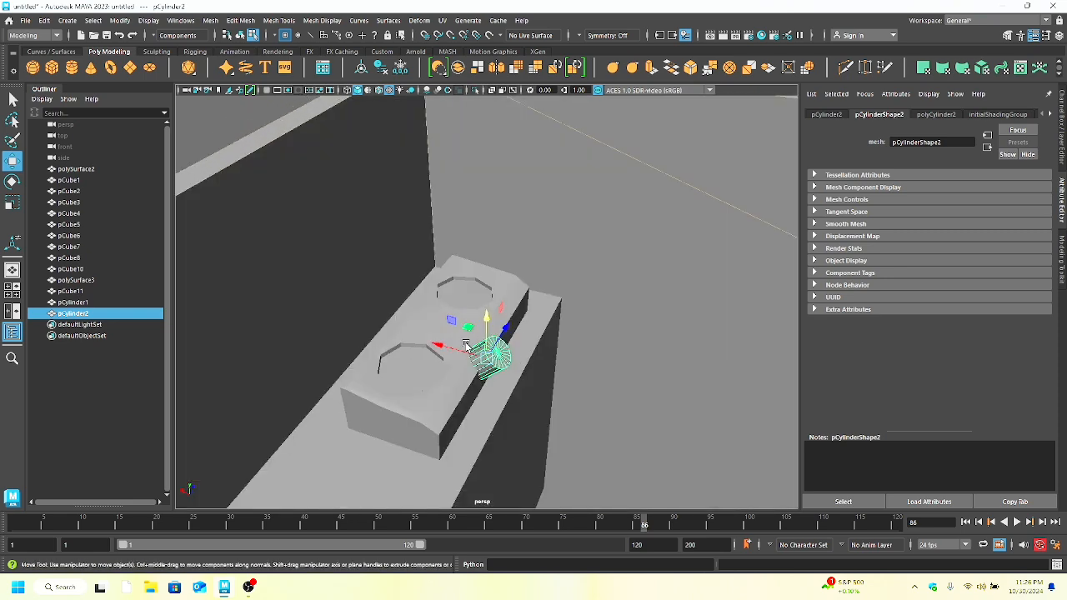
pyautogui.click(462, 345)
# Scale the tilted cylinder and move it onto the block's front slope beside the left recess.
pyautogui.keyDown('alt'); pyautogui.moveTo(505, 377); pyautogui.dragTo(493, 374); pyautogui.keyUp('alt')
pyautogui.click(490, 374)
pyautogui.moveTo(481, 358); pyautogui.dragTo(532, 253, button='right')
pyautogui.moveTo(502, 358); pyautogui.dragTo(631, 417)
pyautogui.click(14, 203)
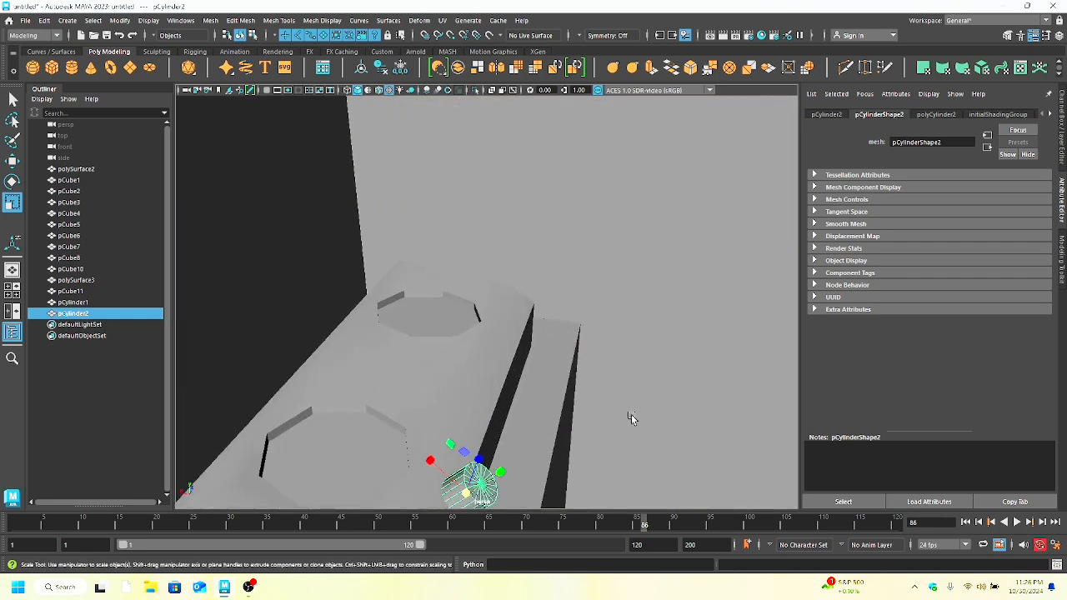
pyautogui.keyDown('alt'); pyautogui.moveTo(513, 454); pyautogui.dragTo(515, 337); pyautogui.keyUp('alt')
pyautogui.press('w')
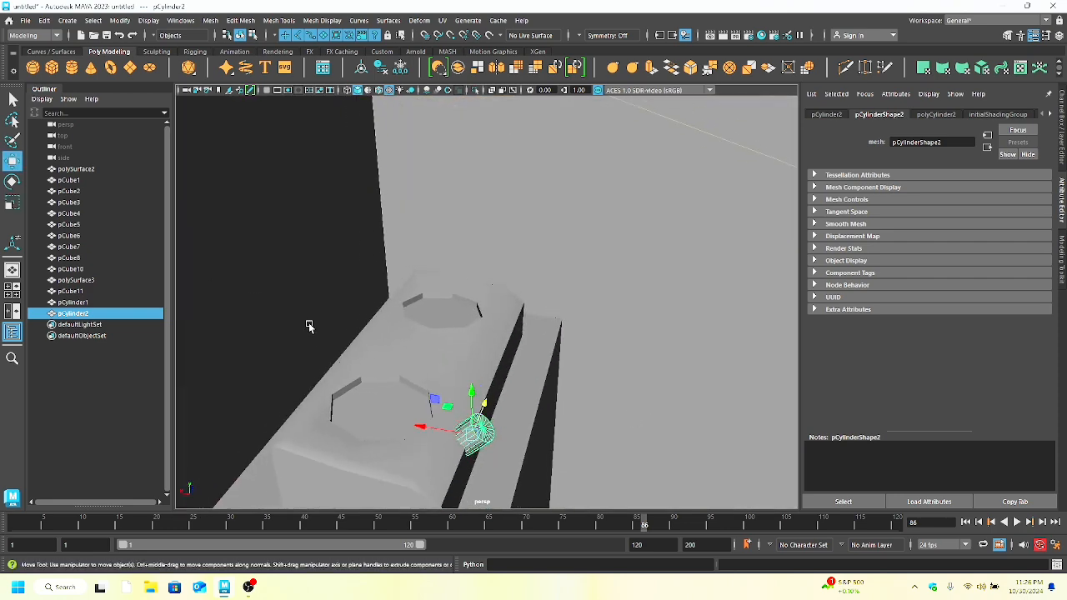
pyautogui.moveTo(469, 406); pyautogui.dragTo(413, 410)
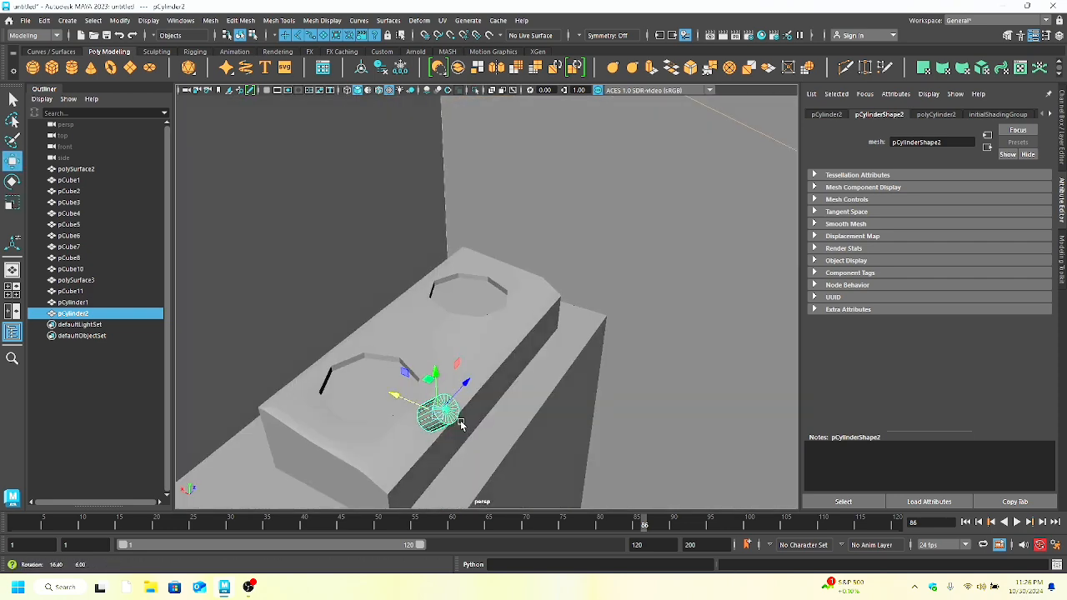
# Bevel the cylinder's edges with a fraction of 0.2 and reselect the cylinder as an object.
pyautogui.moveTo(436, 409); pyautogui.dragTo(434, 241, button='right')
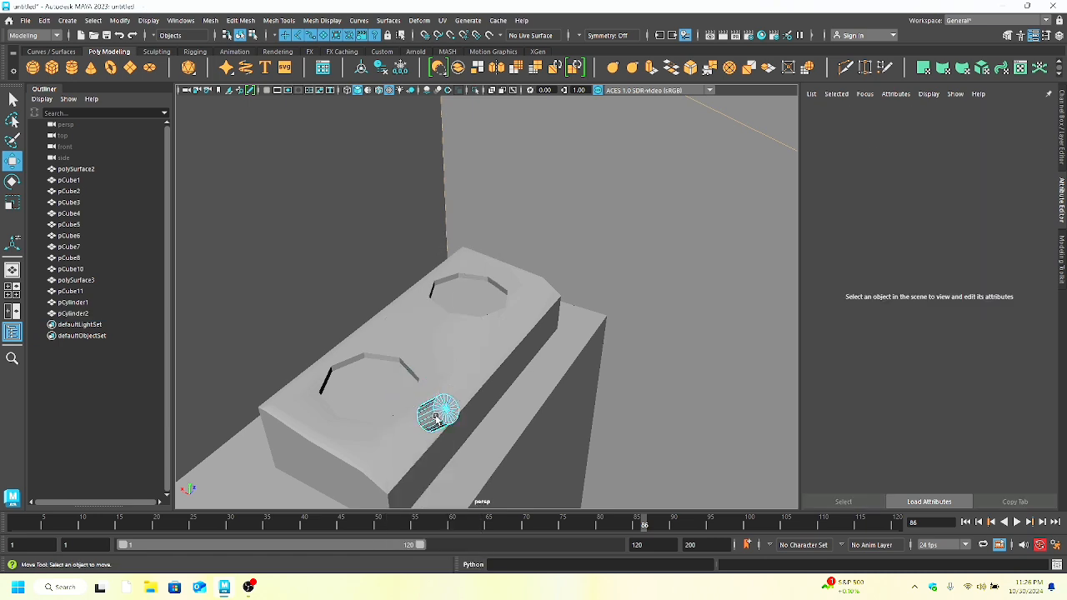
pyautogui.click(436, 416)
pyautogui.hotkey('ctrl', 'b')
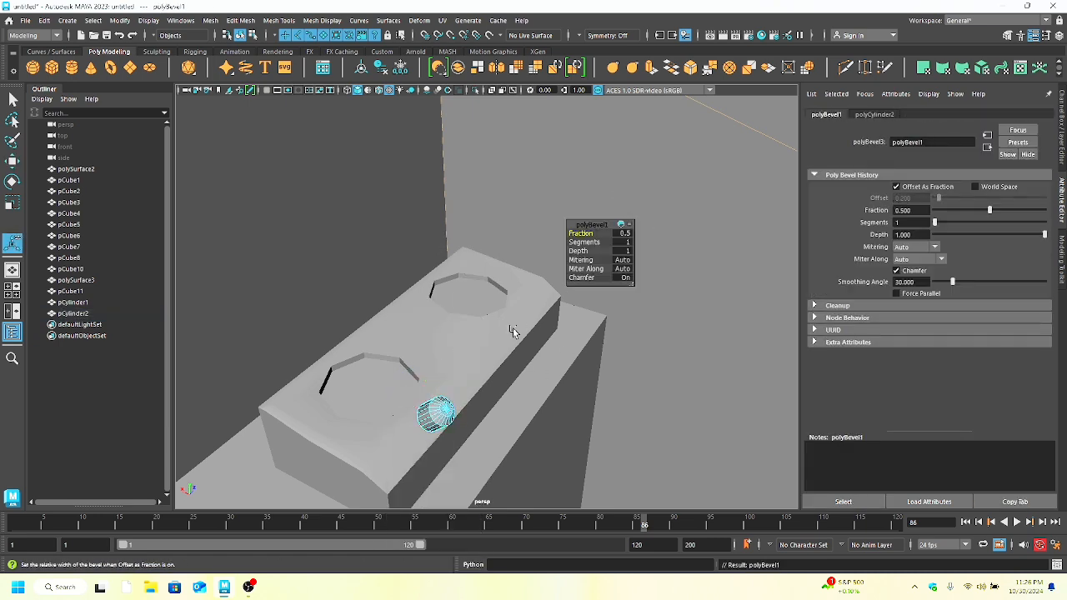
pyautogui.moveTo(581, 234); pyautogui.dragTo(581, 234)
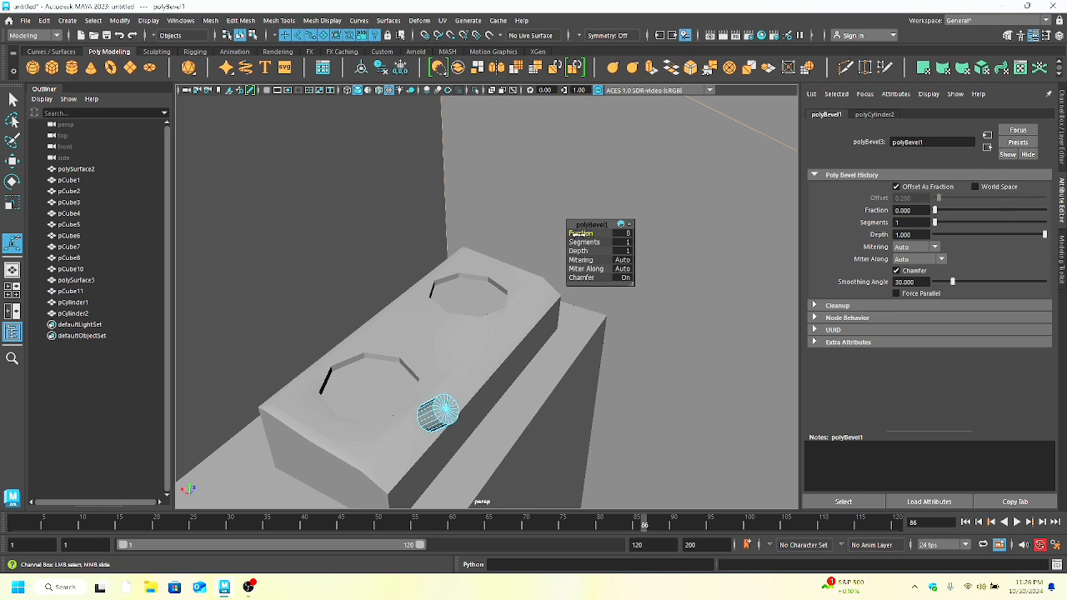
pyautogui.click(439, 414)
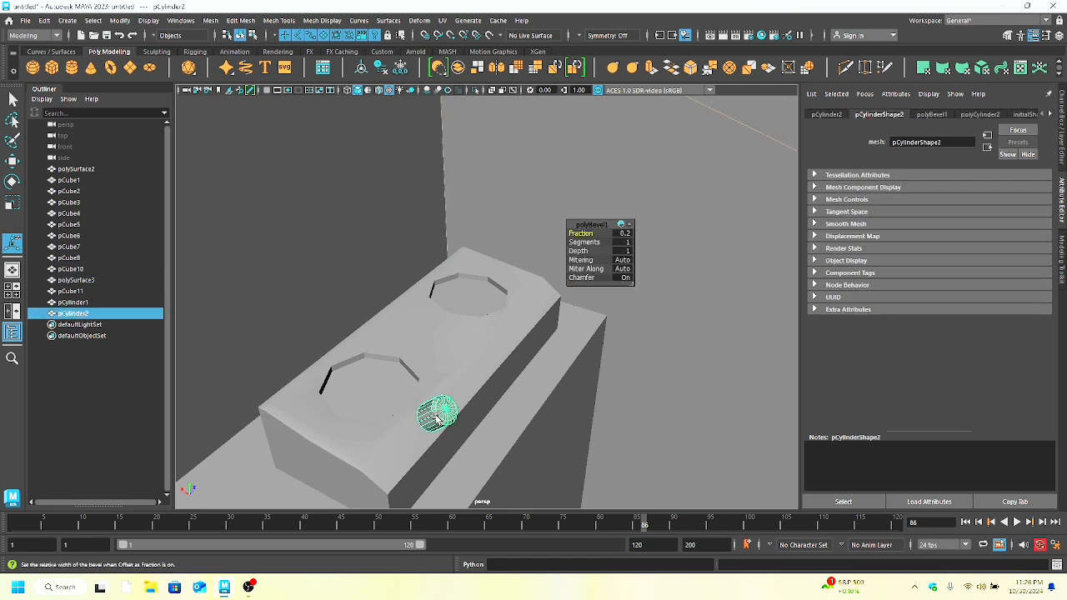
# Scale down the beveled cylinder as a knob and seat it on the block's front slope before the left recess.
pyautogui.click(17, 205)
pyautogui.keyDown('alt'); pyautogui.moveTo(391, 431); pyautogui.dragTo(346, 400); pyautogui.keyUp('alt')
pyautogui.press('w')
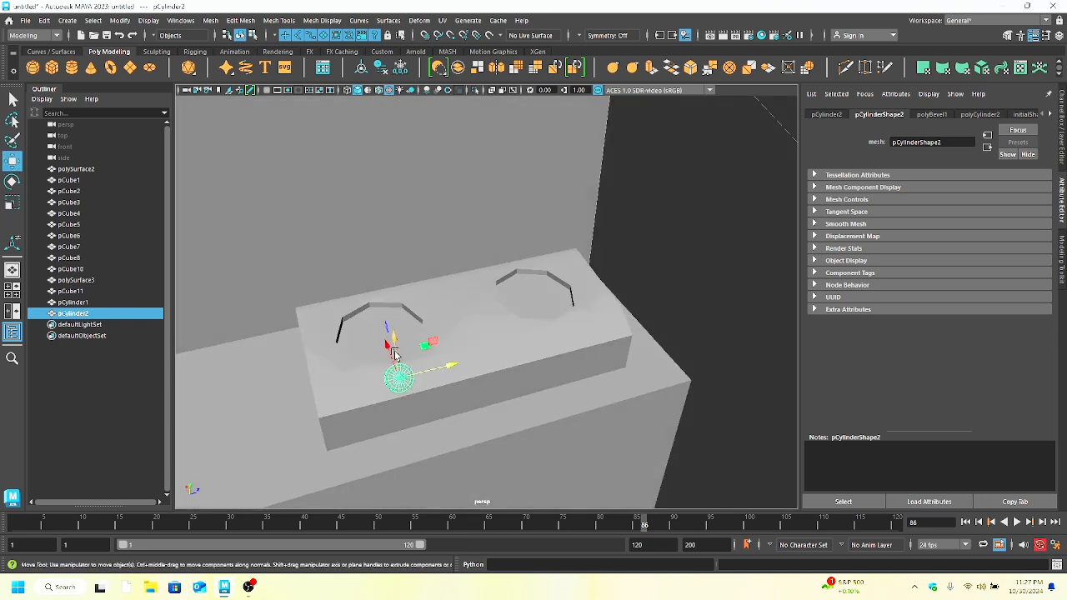
pyautogui.keyDown('alt'); pyautogui.moveTo(395, 367); pyautogui.dragTo(487, 436); pyautogui.keyUp('alt')
pyautogui.press('r')
pyautogui.press('w')
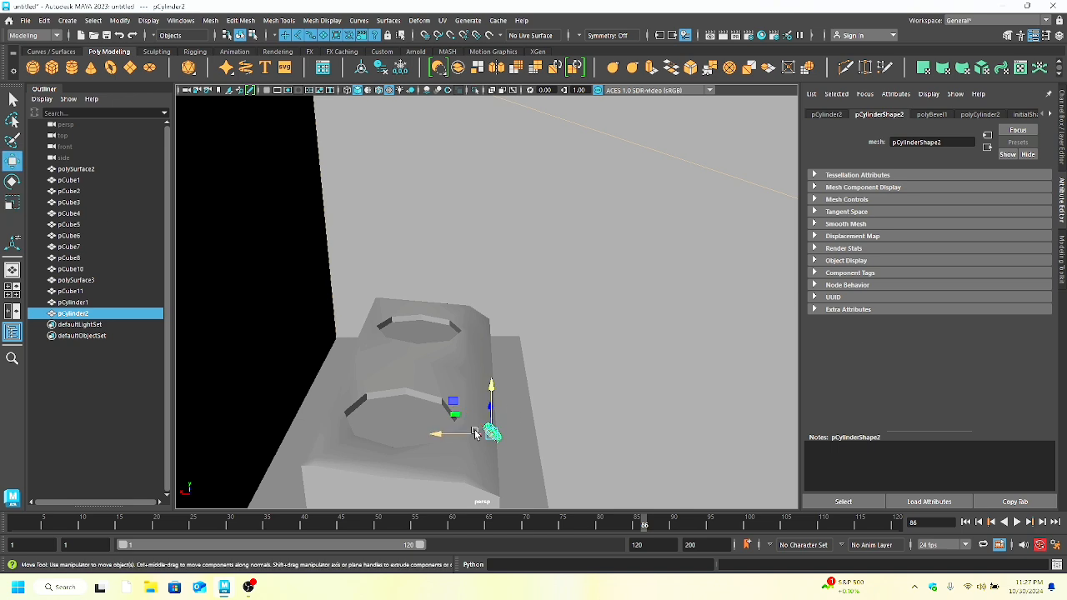
pyautogui.click(483, 432)
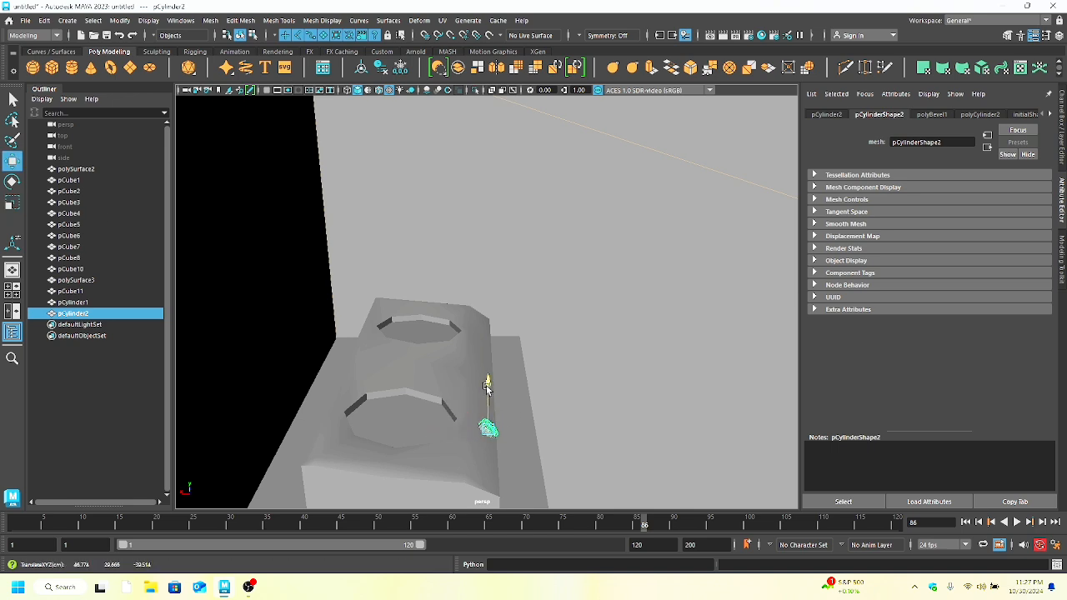
pyautogui.keyDown('alt'); pyautogui.moveTo(463, 430); pyautogui.dragTo(475, 355); pyautogui.keyUp('alt')
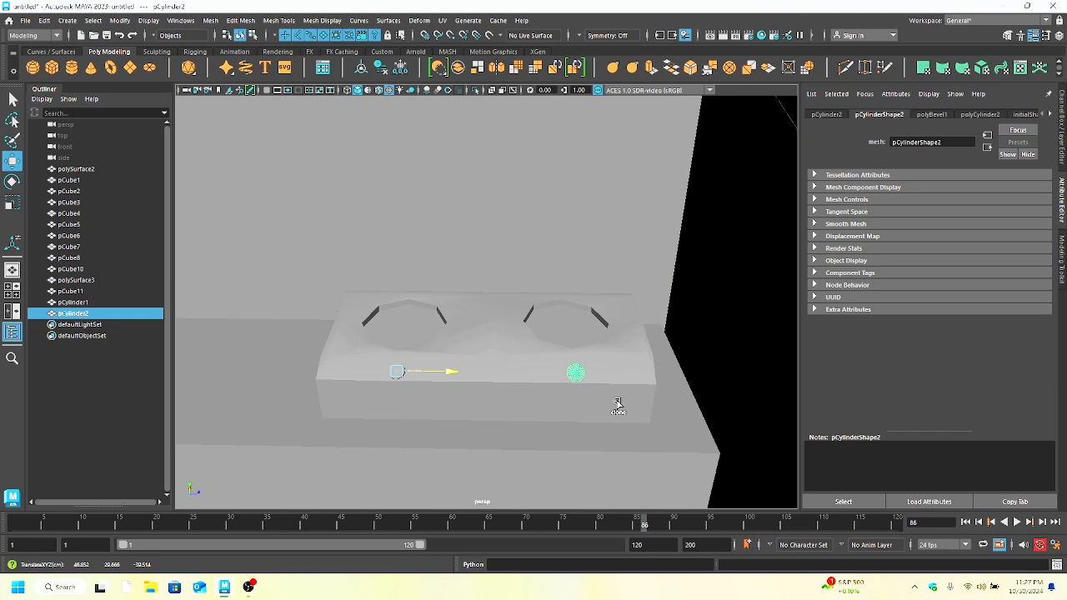
# Duplicate the knob along the block to a matching place in front of the right recess, and reselect the left knob.
pyautogui.keyDown('shift'); pyautogui.moveTo(617, 404); pyautogui.dragTo(618, 404); pyautogui.keyUp('shift')
pyautogui.keyDown('alt'); pyautogui.moveTo(500, 401); pyautogui.dragTo(507, 441); pyautogui.keyUp('alt')
pyautogui.click(399, 361)
pyautogui.keyDown('alt'); pyautogui.moveTo(392, 369); pyautogui.dragTo(430, 410); pyautogui.keyUp('alt')
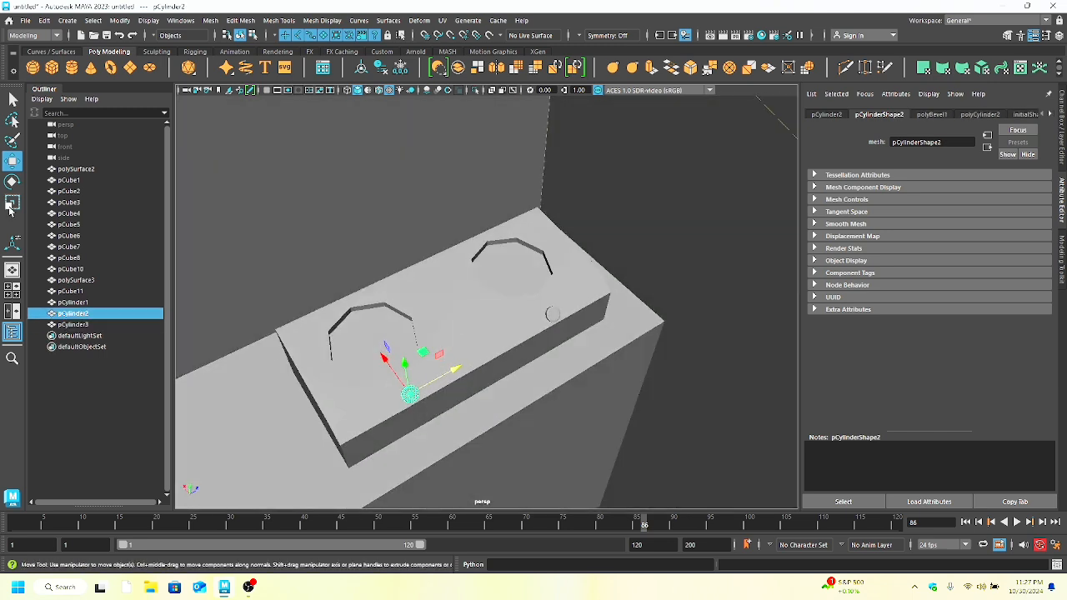
# Rescale the left knob and refine its position against the block's front slope.
pyautogui.press('r')
pyautogui.click(412, 402)
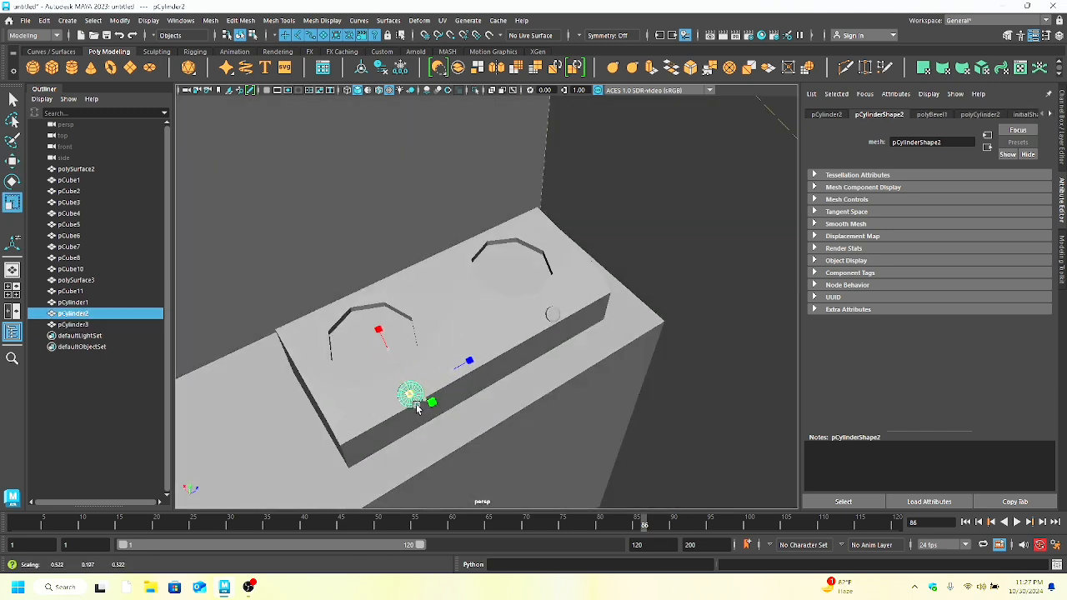
pyautogui.click(12, 161)
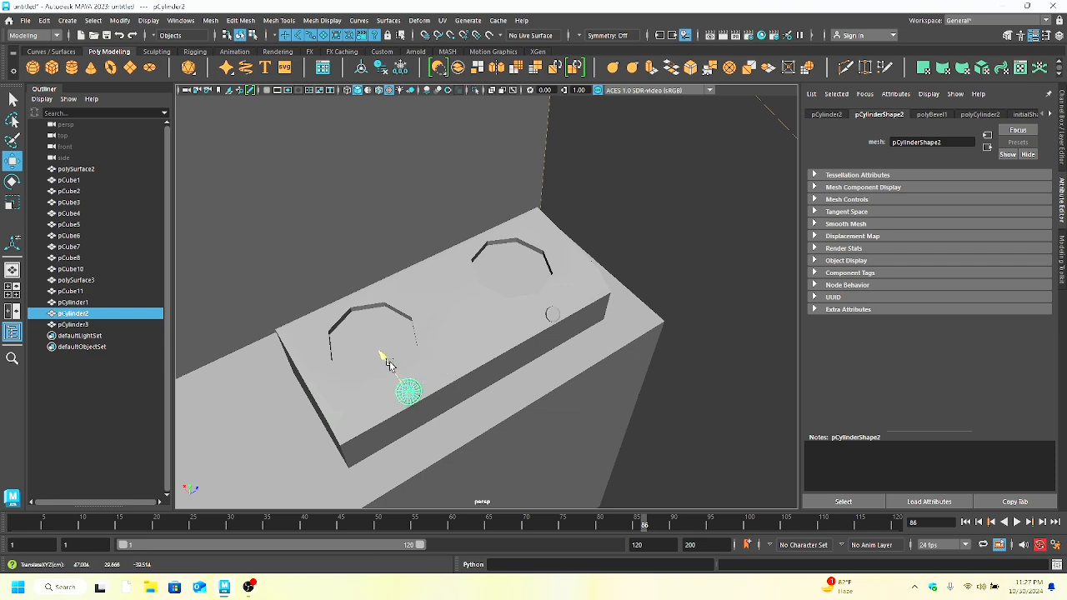
pyautogui.keyDown('alt'); pyautogui.moveTo(381, 357); pyautogui.dragTo(347, 407); pyautogui.keyUp('alt')
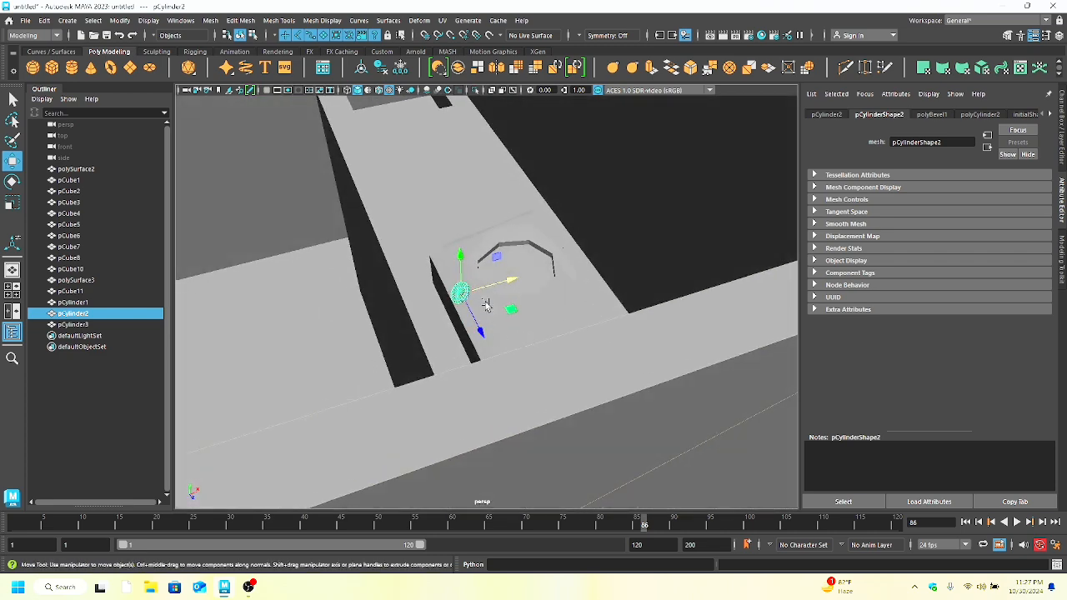
pyautogui.moveTo(461, 269); pyautogui.dragTo(462, 272)
pyautogui.keyDown('alt'); pyautogui.moveTo(462, 272); pyautogui.dragTo(499, 337); pyautogui.keyUp('alt')
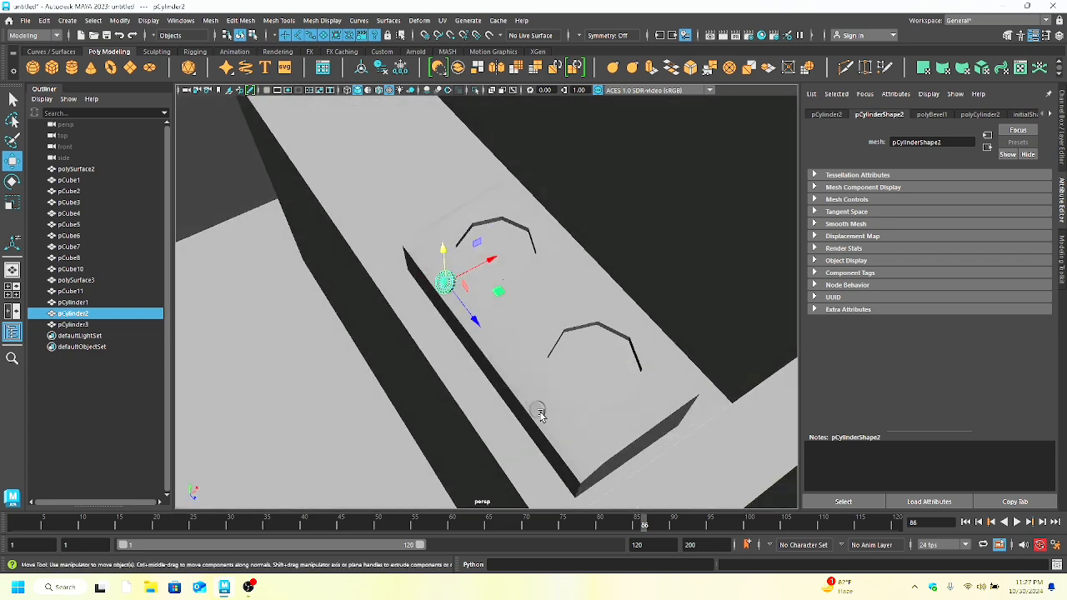
# Rescale the right knob and adjust its position on the block's front slope to match the left one.
pyautogui.click(541, 413)
pyautogui.keyDown('alt'); pyautogui.moveTo(541, 416); pyautogui.dragTo(620, 303); pyautogui.keyUp('alt')
pyautogui.press('r')
pyautogui.click(12, 162)
pyautogui.click(525, 369)
# Switch the stove block to edge editing and crease both recess rims and the block's outer top edges.
pyautogui.scroll(-5, 498, 368)
pyautogui.click(493, 312)
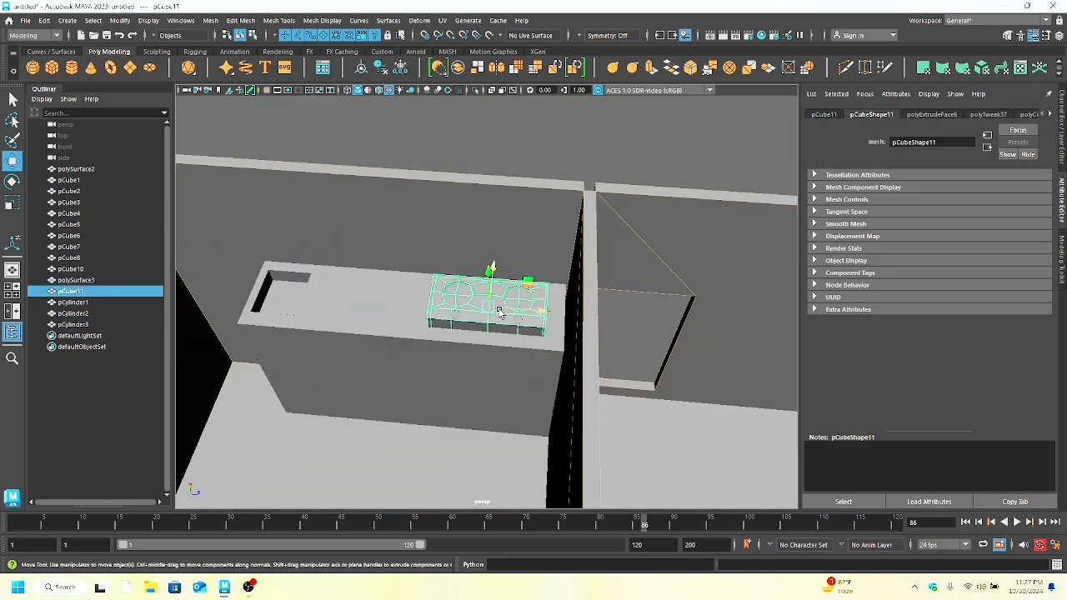
pyautogui.scroll(3, 492, 313)
pyautogui.keyDown('alt'); pyautogui.moveTo(492, 314); pyautogui.dragTo(425, 287); pyautogui.keyUp('alt')
pyautogui.scroll(4, 454, 314)
pyautogui.moveTo(454, 314); pyautogui.dragTo(467, 232, button='right')
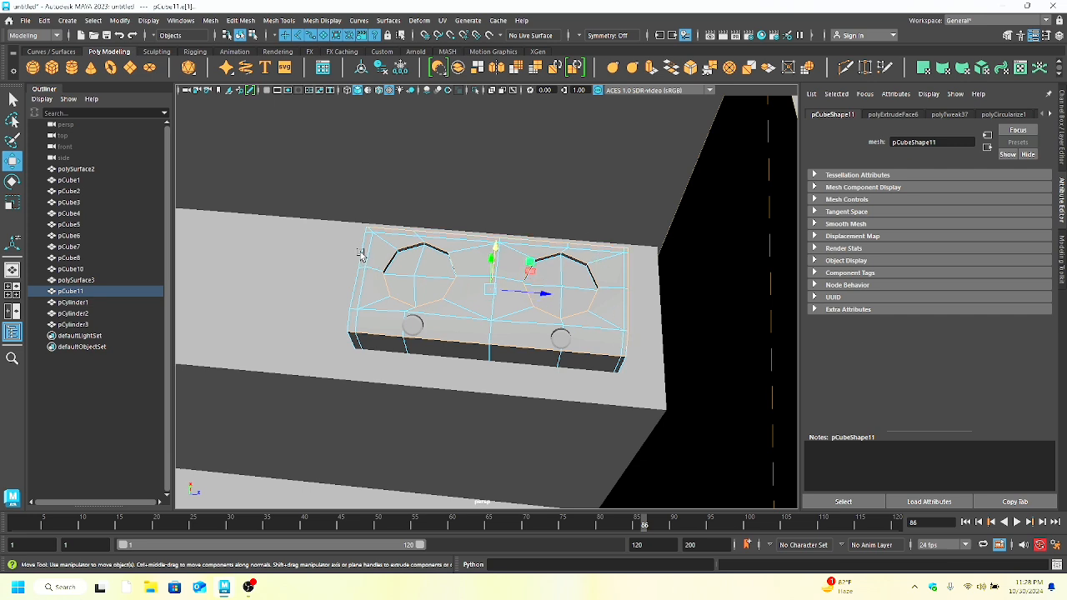
pyautogui.click(417, 326)
pyautogui.moveTo(554, 173); pyautogui.dragTo(709, 239, button='middle')
pyautogui.hotkey('ctrl', 'z')
pyautogui.click(632, 69)
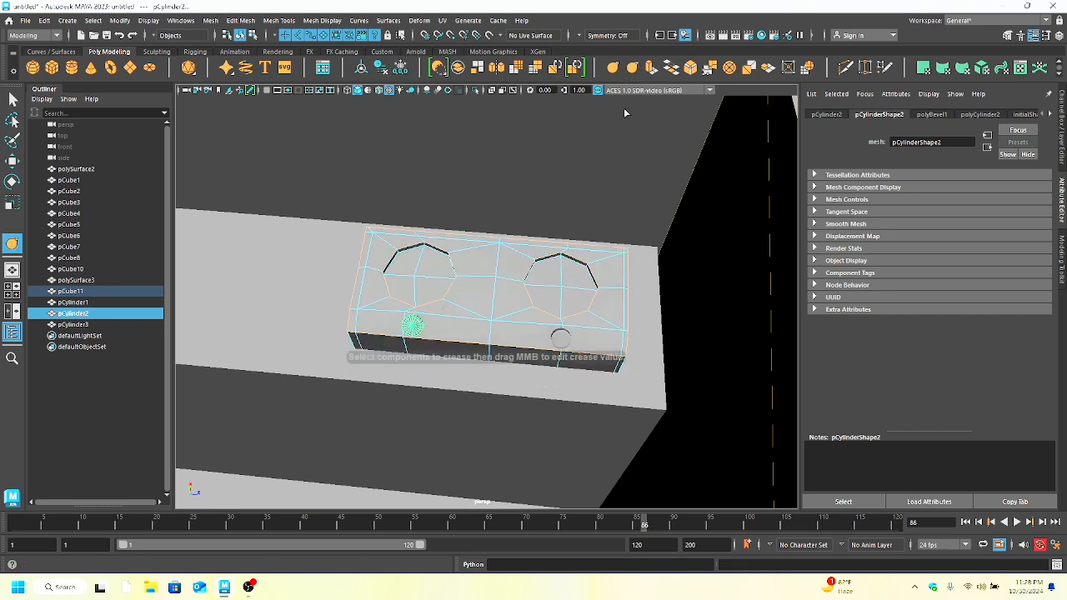
# Switch both knobs to edge editing and crease the edge loops around their front rims.
pyautogui.moveTo(567, 292); pyautogui.dragTo(558, 235, button='right')
pyautogui.moveTo(417, 326)
pyautogui.keyDown('shift'); pyautogui.mouseDown(button='right')
pyautogui.moveTo(418, 264)
pyautogui.moveTo(405, 320)
pyautogui.moveTo(416, 326)
pyautogui.mouseUp(button='right'); pyautogui.keyUp('shift')
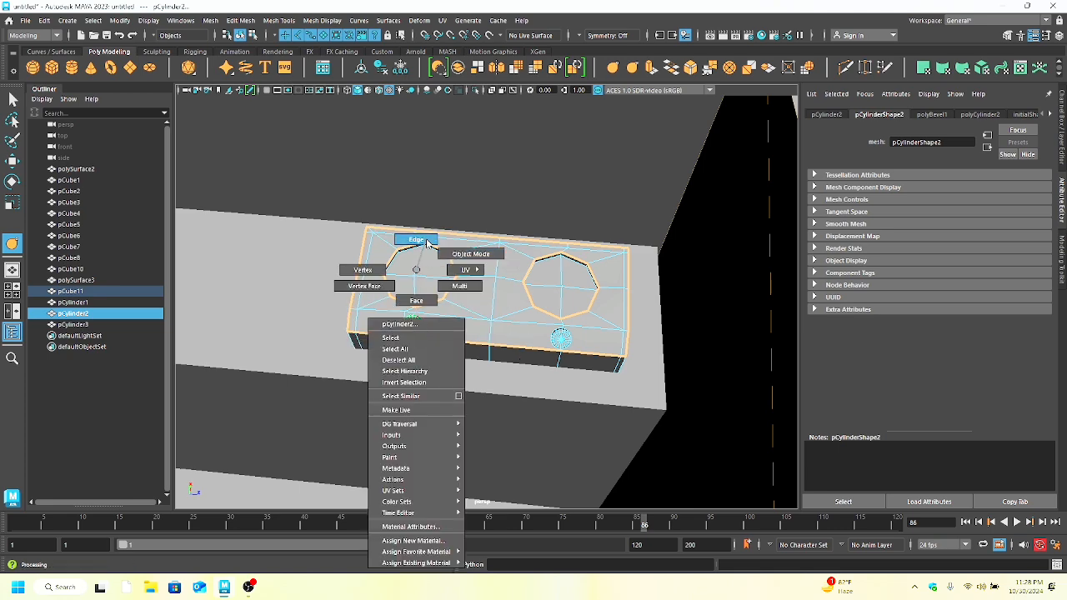
pyautogui.rightClick(434, 242)
pyautogui.keyDown('alt'); pyautogui.moveTo(434, 241); pyautogui.dragTo(604, 368, button='right'); pyautogui.keyUp('alt')
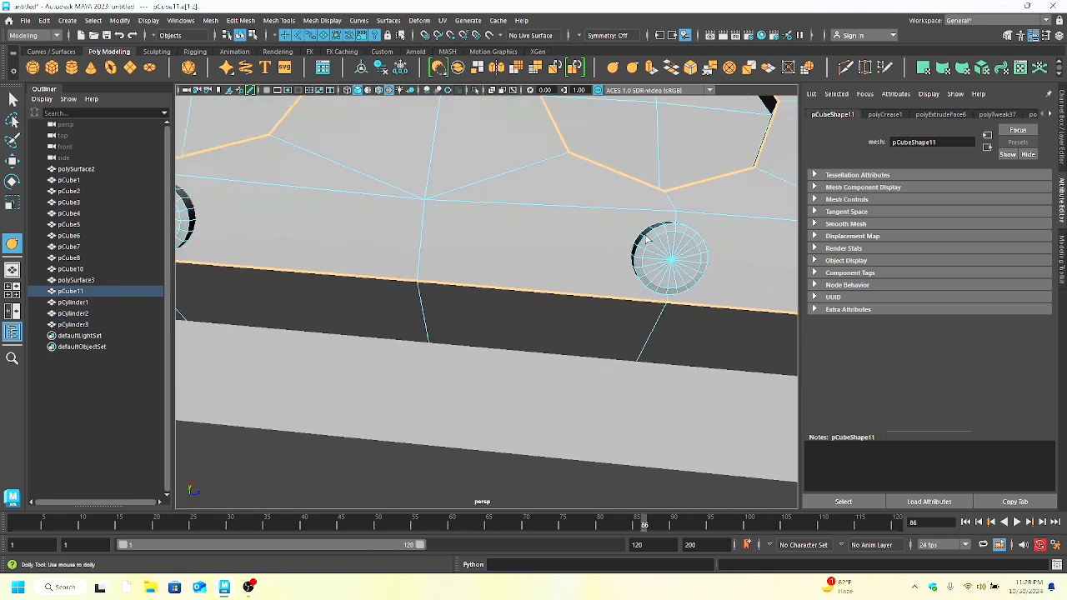
pyautogui.keyDown('shift'); pyautogui.click(649, 248); pyautogui.keyUp('shift')
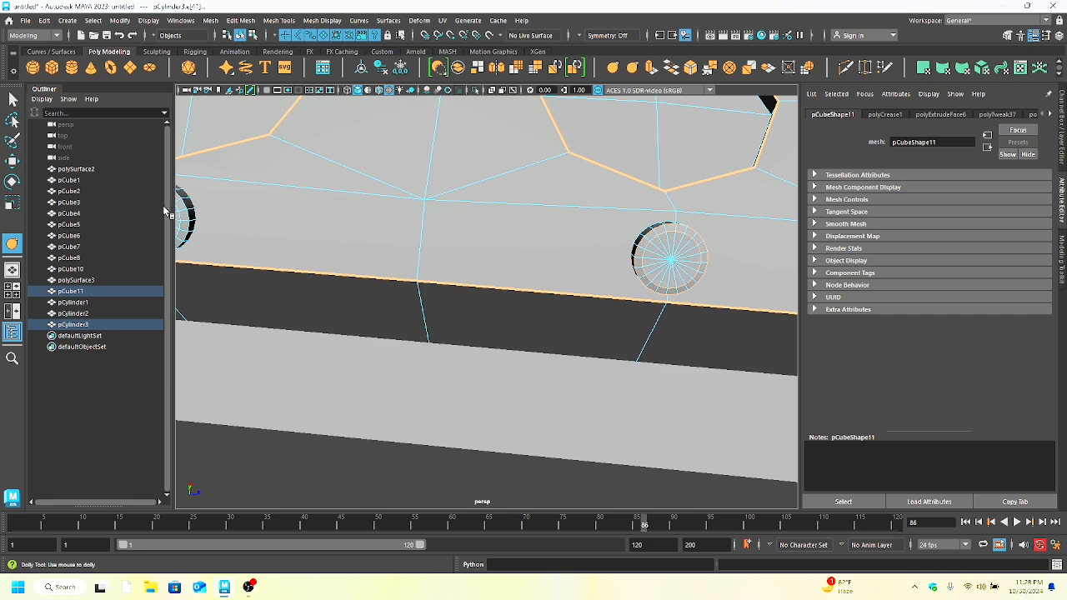
pyautogui.keyDown('shift'); pyautogui.click(183, 219); pyautogui.keyUp('shift')
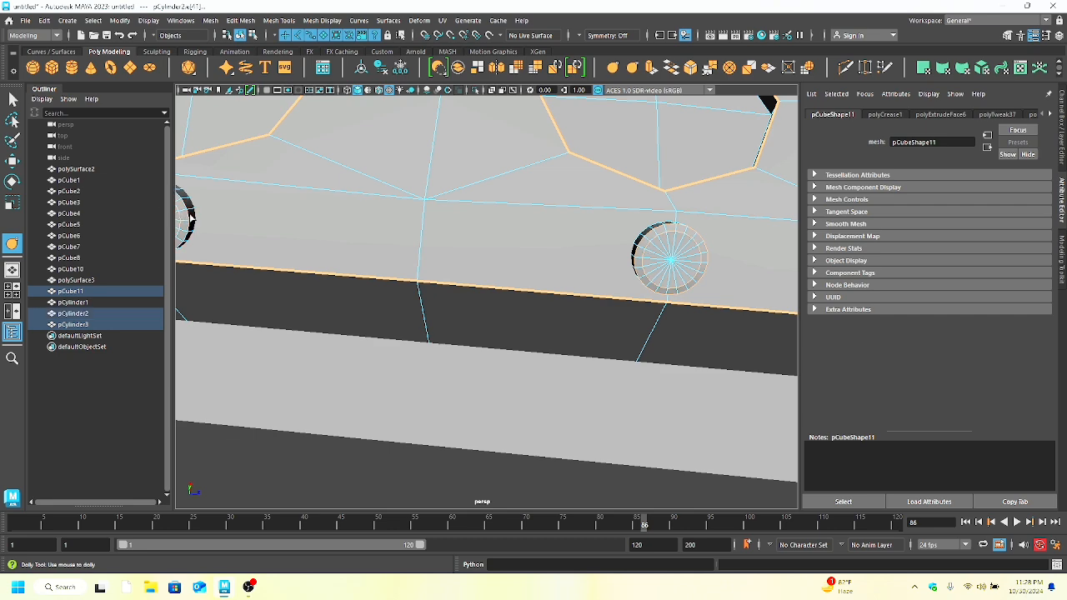
pyautogui.click(614, 69)
pyautogui.moveTo(483, 202); pyautogui.dragTo(528, 274, button='middle')
pyautogui.scroll(-3, 528, 275)
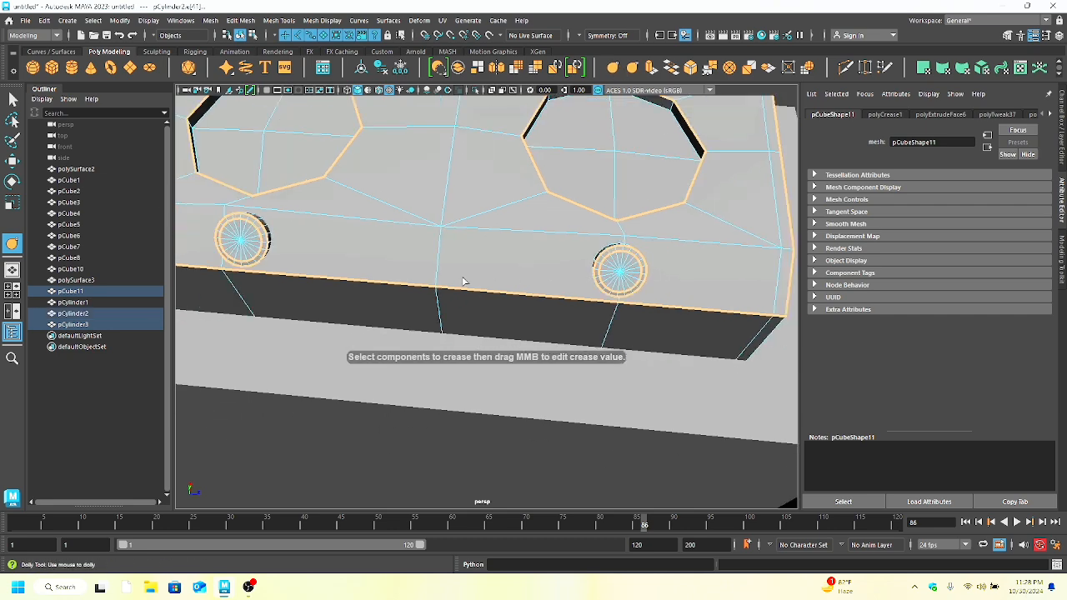
# Switch the kitchen counter to edge editing and crease the outer edges around its top.
pyautogui.scroll(-4, 464, 282)
pyautogui.keyDown('alt'); pyautogui.moveTo(443, 275); pyautogui.dragTo(507, 279); pyautogui.keyUp('alt')
pyautogui.scroll(-3, 452, 297)
pyautogui.click(477, 343)
pyautogui.moveTo(485, 326); pyautogui.dragTo(483, 254, button='right')
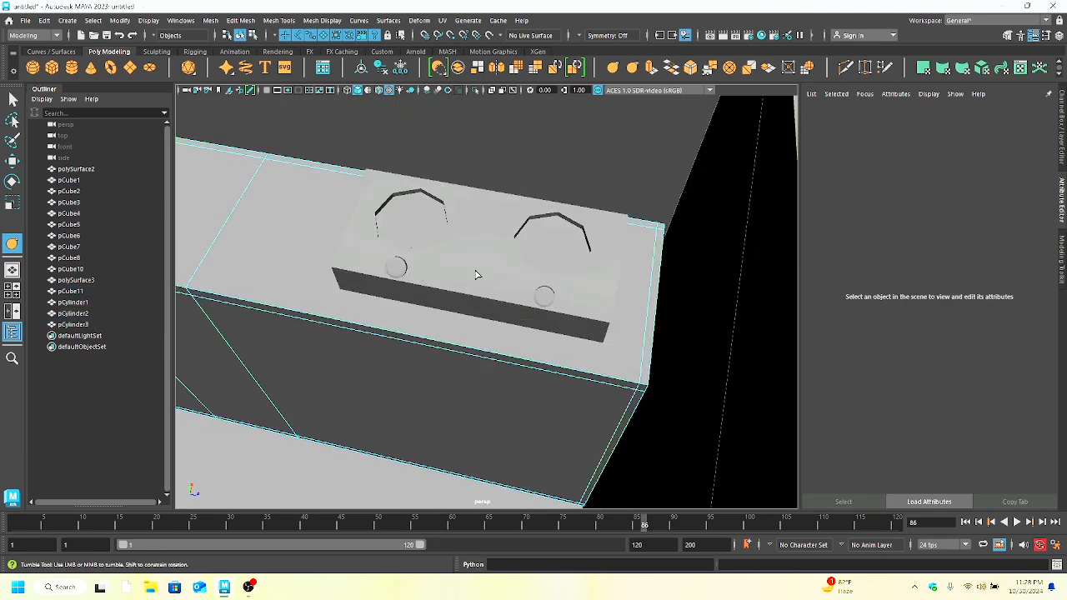
pyautogui.click(463, 349)
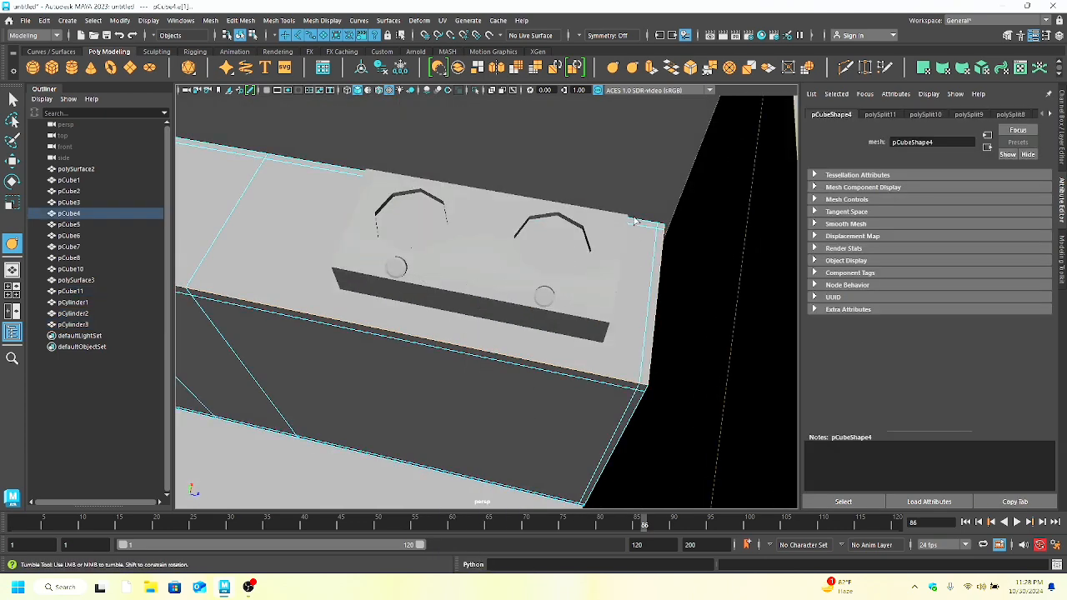
pyautogui.keyDown('alt'); pyautogui.moveTo(274, 334); pyautogui.dragTo(209, 230, button='middle'); pyautogui.keyUp('alt')
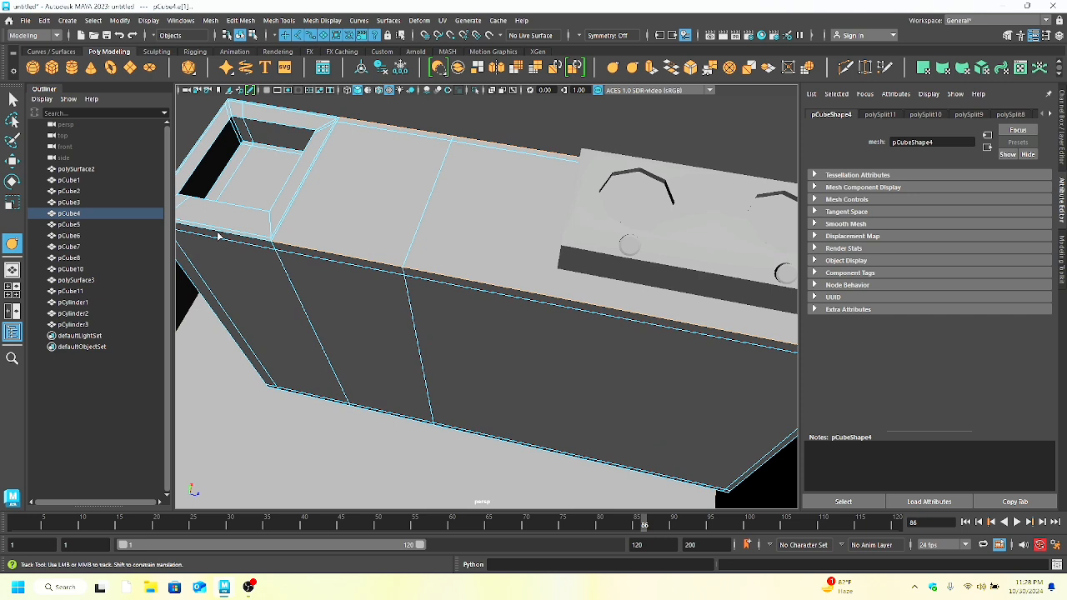
pyautogui.click(220, 225)
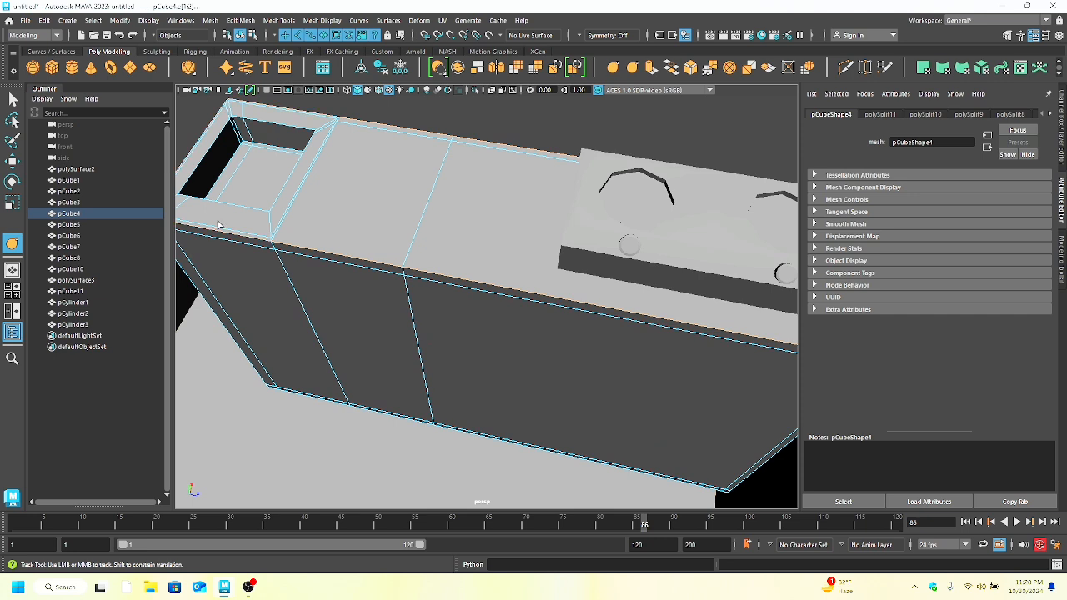
pyautogui.moveTo(395, 201); pyautogui.dragTo(481, 164, button='right')
pyautogui.keyDown('shift'); pyautogui.click(383, 210); pyautogui.keyUp('shift')
pyautogui.moveTo(361, 243); pyautogui.dragTo(359, 214, button='right')
pyautogui.click(615, 70)
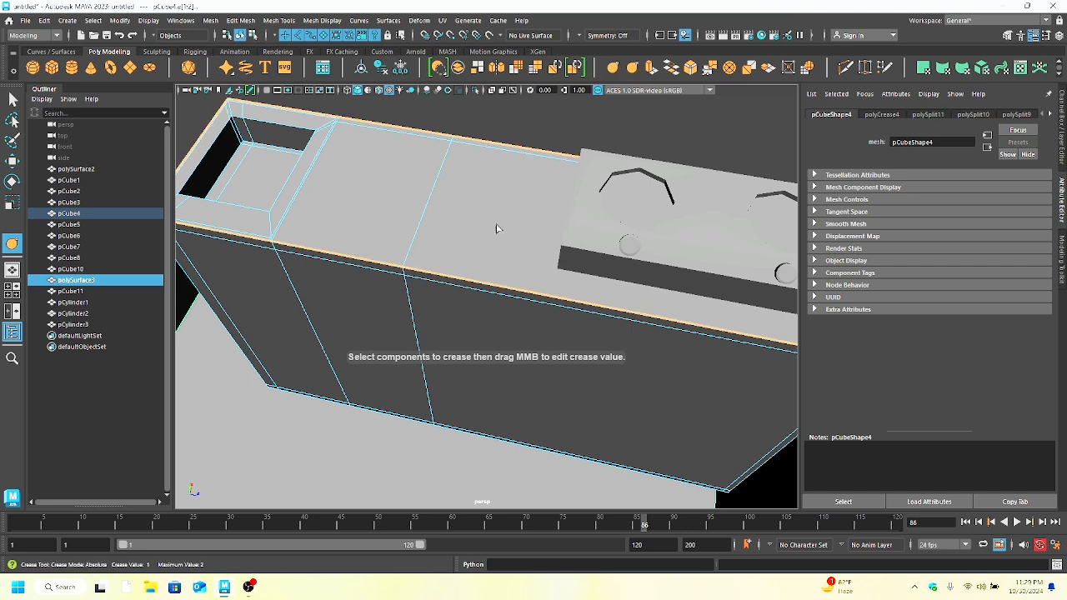
# Crease the vertical corner edges and the bottom outer edges of the kitchen counter.
pyautogui.keyDown('alt'); pyautogui.moveTo(495, 229); pyautogui.dragTo(552, 311); pyautogui.keyUp('alt')
pyautogui.click(726, 409)
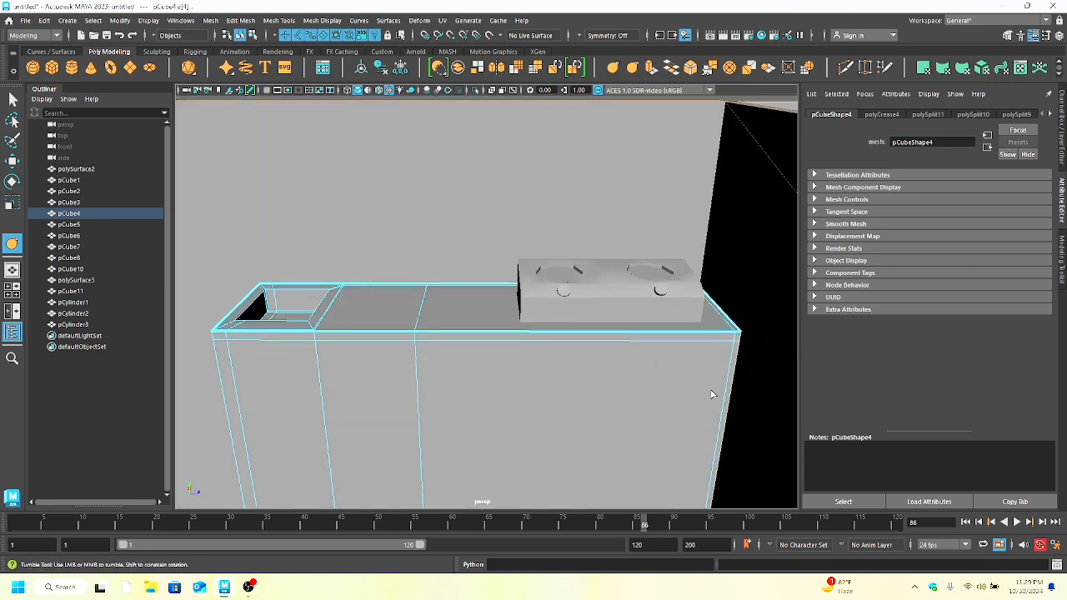
pyautogui.keyDown('shift'); pyautogui.click(218, 359); pyautogui.keyUp('shift')
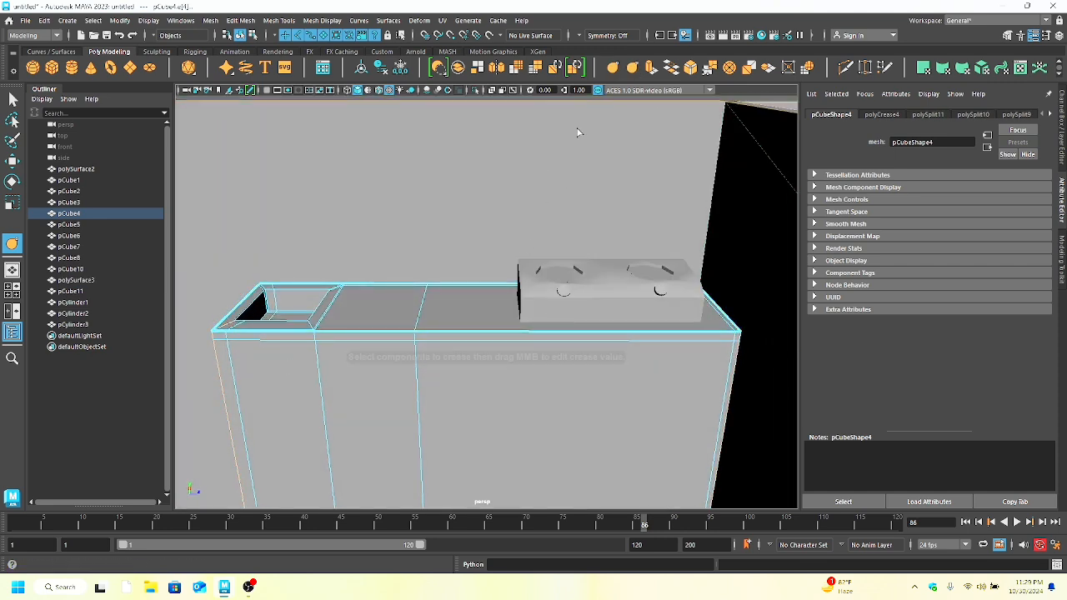
pyautogui.keyDown('alt'); pyautogui.moveTo(595, 310); pyautogui.dragTo(522, 265); pyautogui.keyUp('alt')
pyautogui.keyDown('alt'); pyautogui.moveTo(522, 265); pyautogui.dragTo(563, 317, button='right'); pyautogui.keyUp('alt')
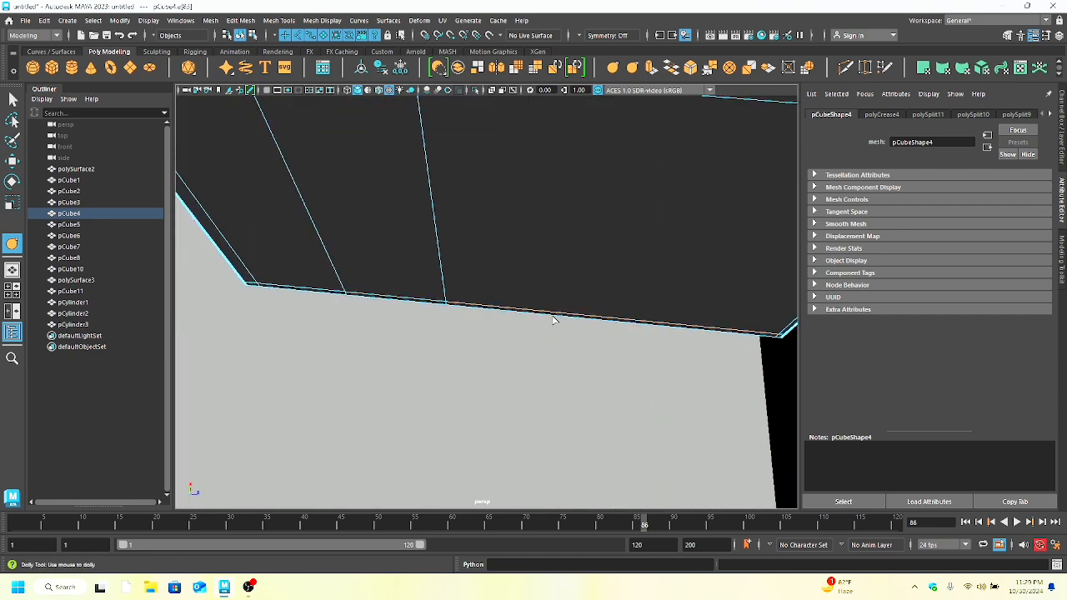
pyautogui.click(406, 305)
pyautogui.keyDown('alt'); pyautogui.moveTo(768, 344); pyautogui.dragTo(779, 345, button='right'); pyautogui.keyUp('alt')
pyautogui.click(634, 70)
pyautogui.keyDown('alt'); pyautogui.moveTo(686, 358); pyautogui.dragTo(656, 350, button='right'); pyautogui.keyUp('alt')
pyautogui.click(752, 368)
pyautogui.click(637, 266)
# Crease the edges of the bed and its headboard in the first bedroom, and return the bed to object selection.
pyautogui.keyDown('alt'); pyautogui.moveTo(656, 351); pyautogui.dragTo(492, 314); pyautogui.keyUp('alt')
pyautogui.moveTo(461, 139); pyautogui.dragTo(557, 250)
pyautogui.keyDown('alt'); pyautogui.moveTo(680, 357); pyautogui.dragTo(630, 351, button='right'); pyautogui.keyUp('alt')
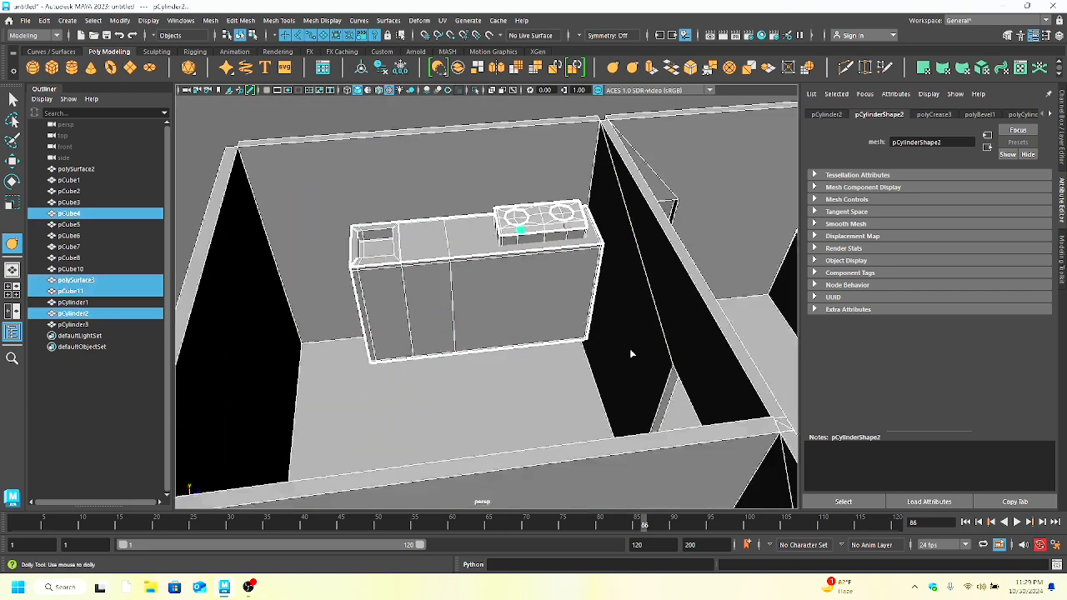
pyautogui.keyDown('alt'); pyautogui.moveTo(500, 347); pyautogui.dragTo(560, 351, button='right'); pyautogui.keyUp('alt')
pyautogui.scroll(-3, 562, 351)
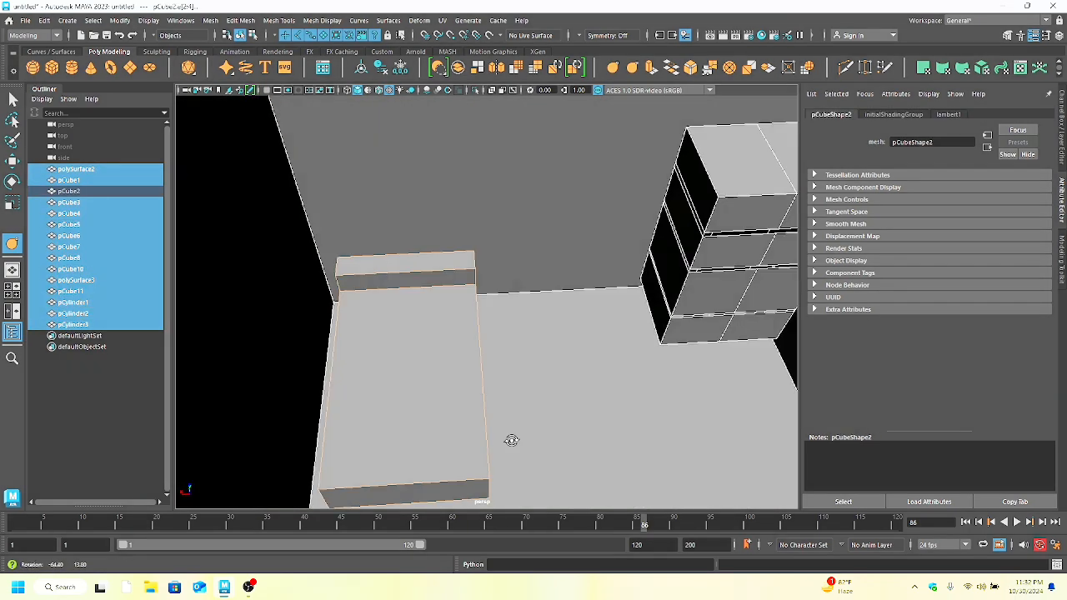
pyautogui.keyDown('alt'); pyautogui.moveTo(507, 441); pyautogui.dragTo(497, 429); pyautogui.keyUp('alt')
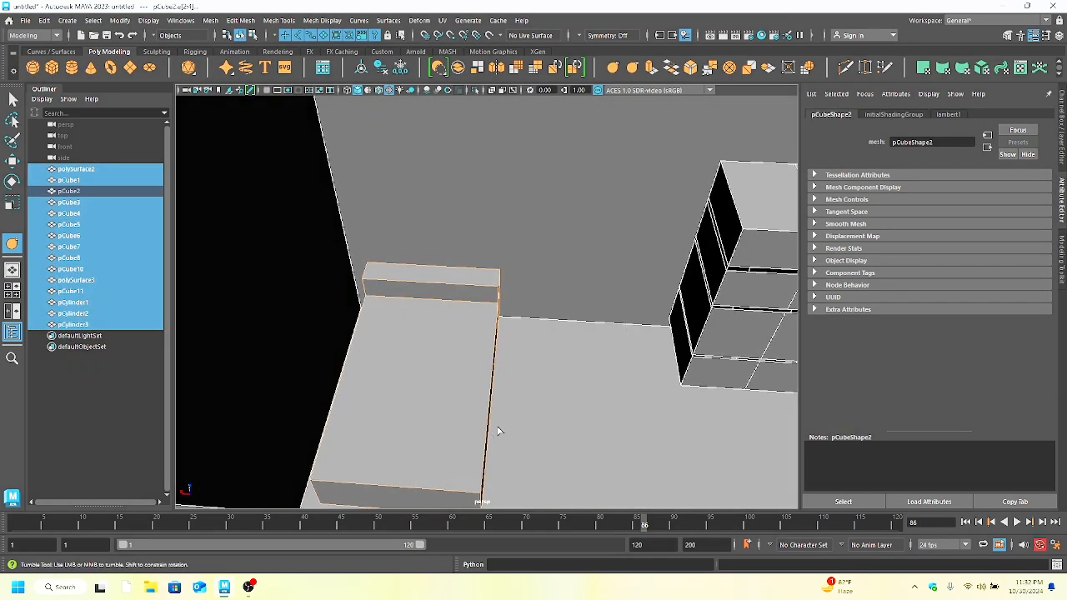
pyautogui.click(615, 72)
pyautogui.click(615, 364)
pyautogui.click(460, 373)
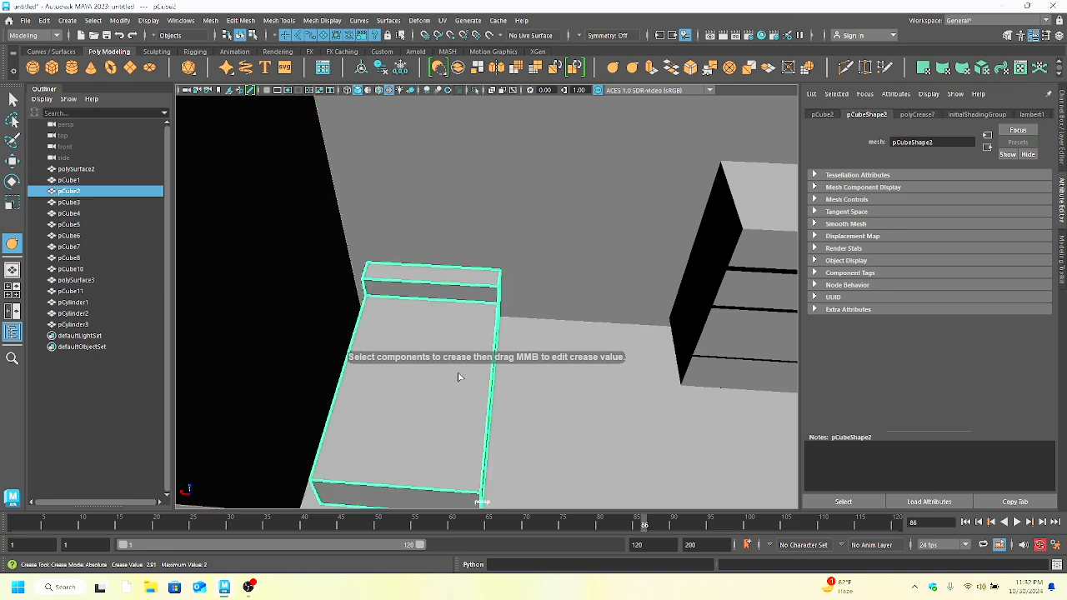
# Switch the drawer cabinet beside the first bed to edge editing and crease its outer top edges to about 2.
pyautogui.keyDown('alt'); pyautogui.moveTo(613, 389); pyautogui.dragTo(576, 386, button='right'); pyautogui.keyUp('alt')
pyautogui.click(701, 341)
pyautogui.keyDown('alt'); pyautogui.moveTo(701, 341); pyautogui.dragTo(518, 386); pyautogui.keyUp('alt')
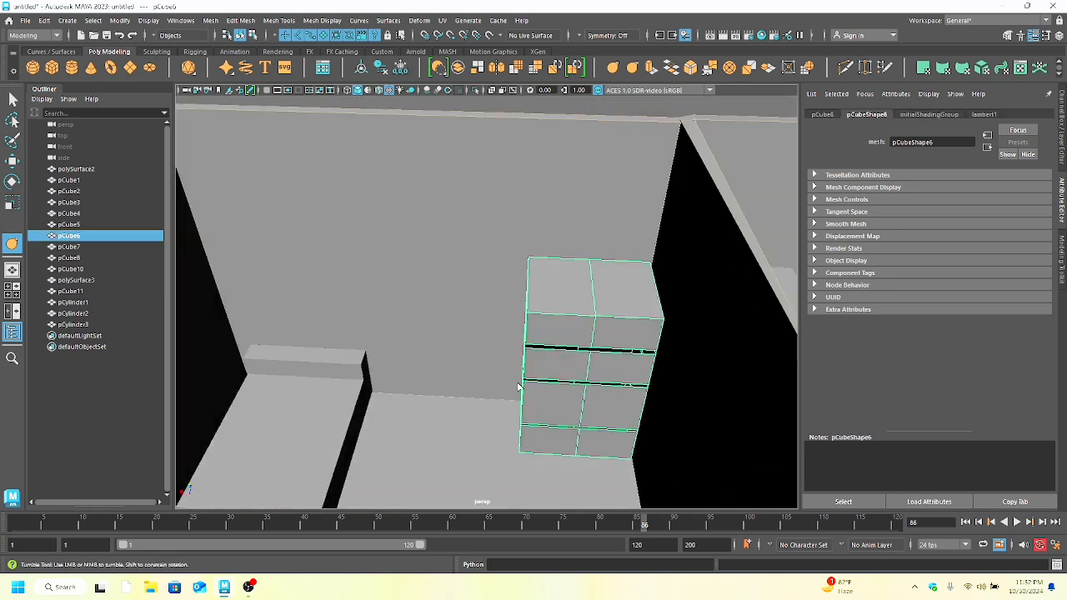
pyautogui.keyDown('alt'); pyautogui.moveTo(526, 328); pyautogui.dragTo(573, 241, button='right'); pyautogui.keyUp('alt')
pyautogui.click(575, 360)
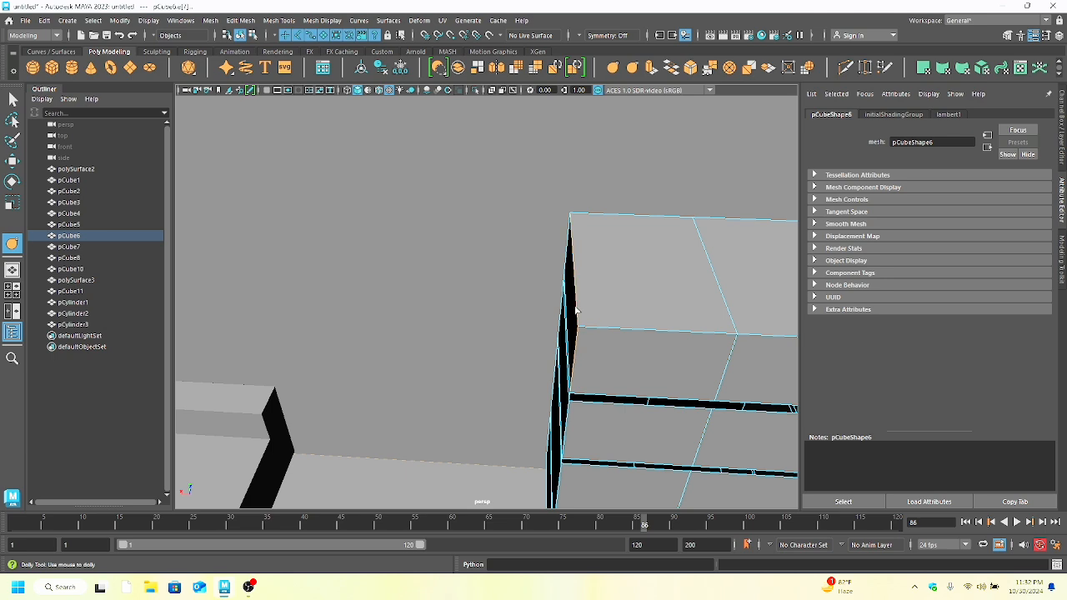
pyautogui.keyDown('shift'); pyautogui.click(617, 216); pyautogui.keyUp('shift')
pyautogui.keyDown('shift'); pyautogui.click(742, 220); pyautogui.keyUp('shift')
pyautogui.scroll(-1, 746, 312)
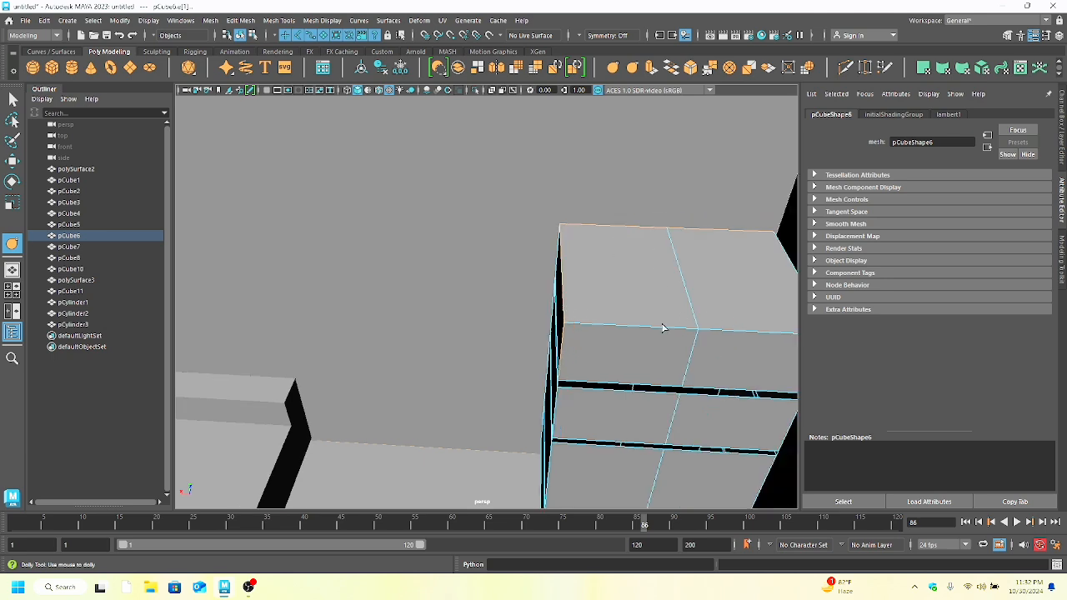
pyautogui.keyDown('shift'); pyautogui.click(666, 328); pyautogui.keyUp('shift')
pyautogui.keyDown('shift'); pyautogui.click(773, 340); pyautogui.keyUp('shift')
pyautogui.moveTo(726, 333)
pyautogui.keyDown('alt'); pyautogui.mouseDown()
pyautogui.moveTo(767, 333)
pyautogui.moveTo(759, 370)
pyautogui.moveTo(784, 375)
pyautogui.moveTo(730, 329)
pyautogui.moveTo(722, 341)
pyautogui.mouseUp(); pyautogui.keyUp('alt')
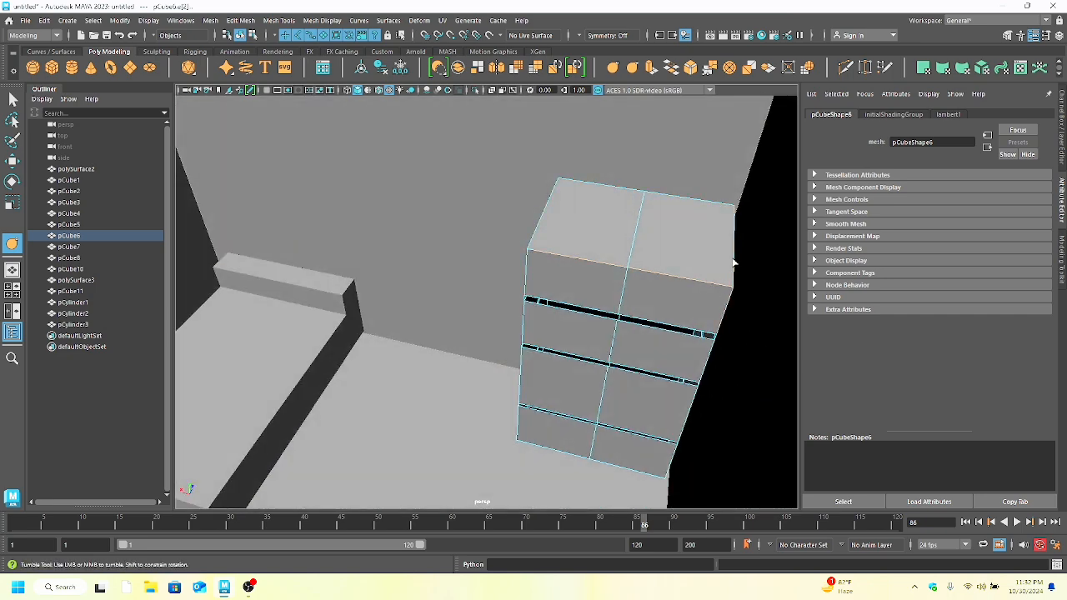
pyautogui.keyDown('shift'); pyautogui.click(689, 200); pyautogui.keyUp('shift')
pyautogui.click(633, 69)
pyautogui.moveTo(642, 155); pyautogui.dragTo(659, 325, button='middle')
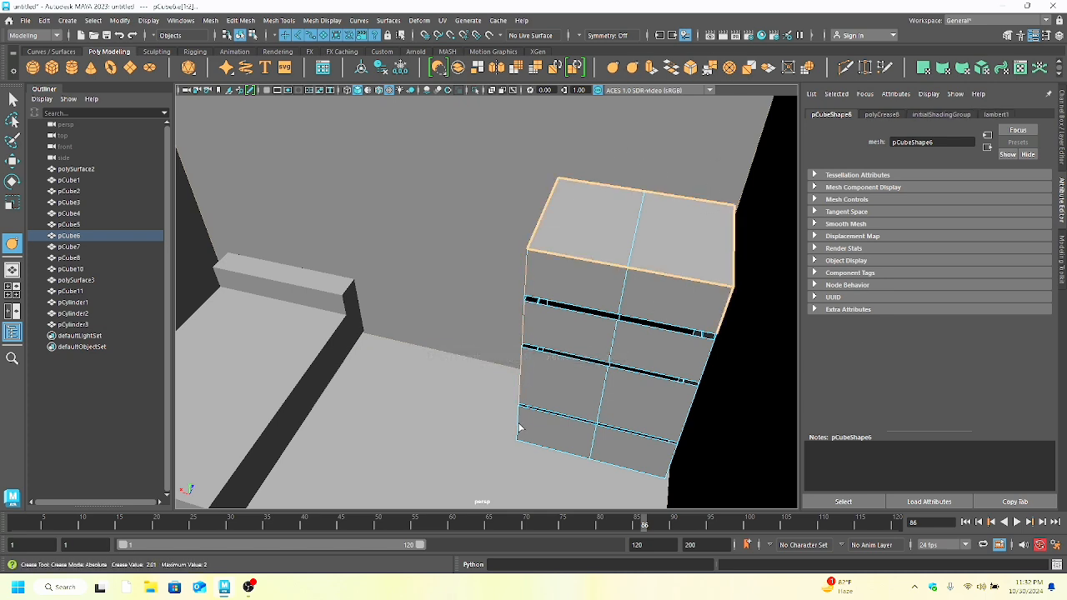
# Crease the remaining vertical and bottom outer edges of the first bedroom's drawer cabinet and return it to object selection.
pyautogui.click(677, 462)
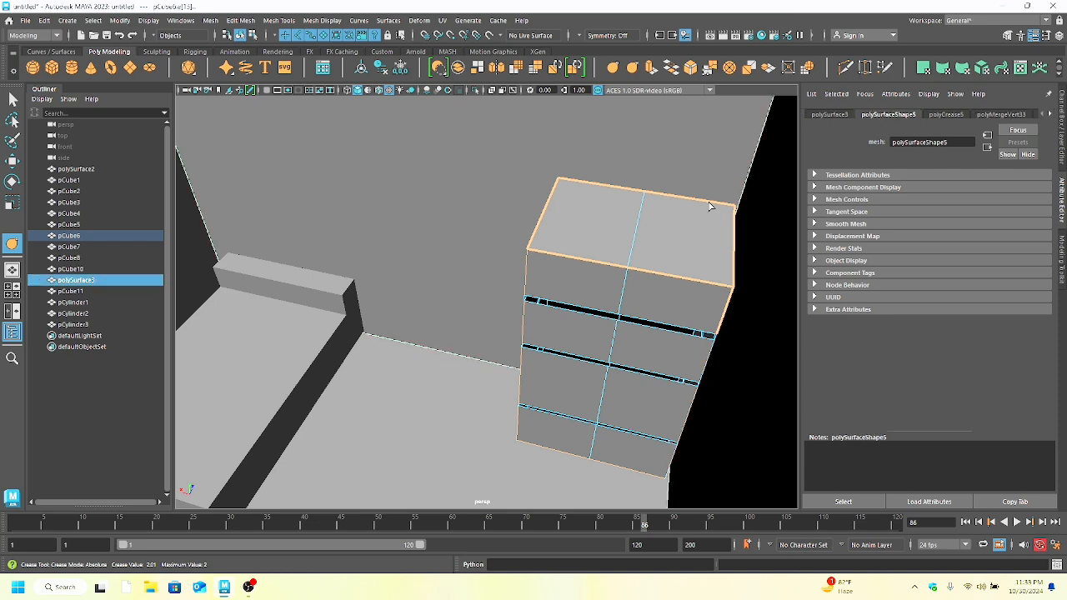
pyautogui.keyDown('alt'); pyautogui.moveTo(705, 288); pyautogui.dragTo(393, 312); pyautogui.keyUp('alt')
pyautogui.click(384, 298)
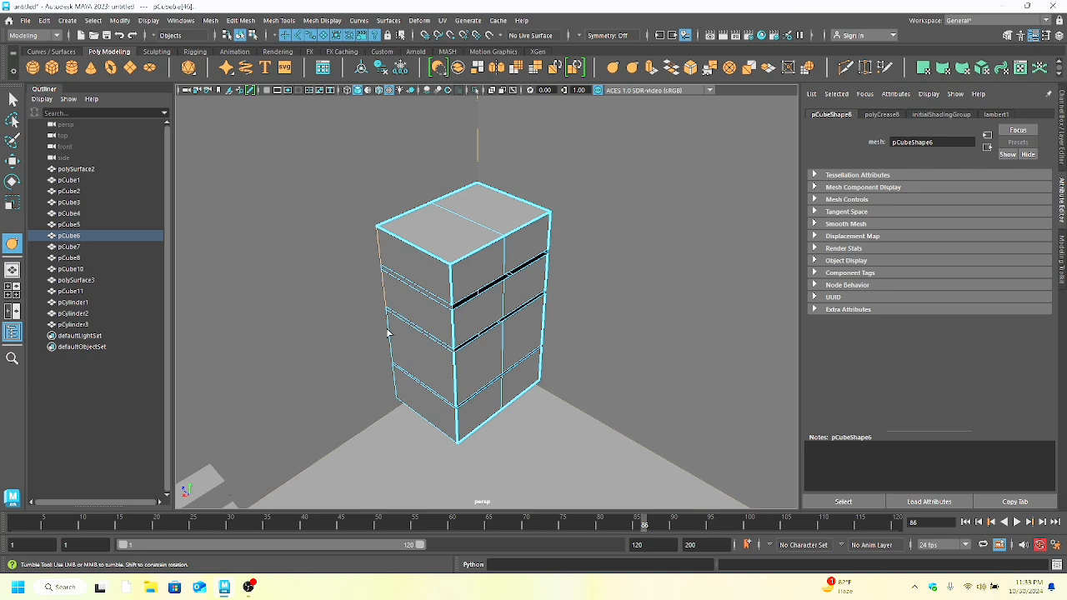
pyautogui.click(615, 68)
pyautogui.click(492, 303)
pyautogui.hotkey('ctrl', 'z')
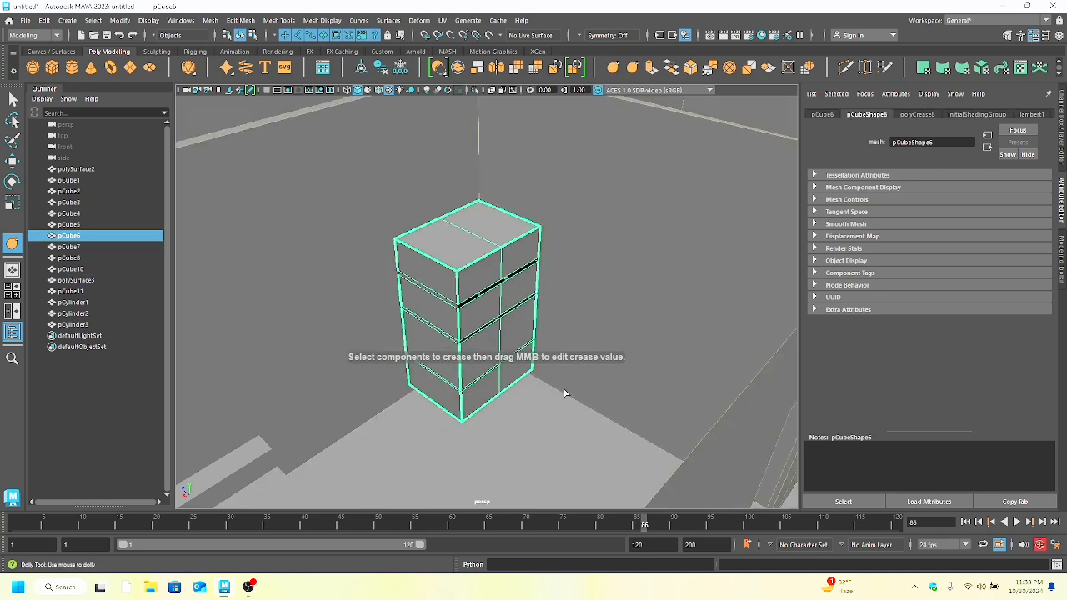
# Delete the duplicate wall mesh polySurface3 and select the remaining house mesh polySurface2.
pyautogui.keyDown('alt'); pyautogui.moveTo(492, 303); pyautogui.dragTo(718, 351); pyautogui.keyUp('alt')
pyautogui.keyDown('alt'); pyautogui.moveTo(718, 351); pyautogui.dragTo(592, 299, button='middle'); pyautogui.keyUp('alt')
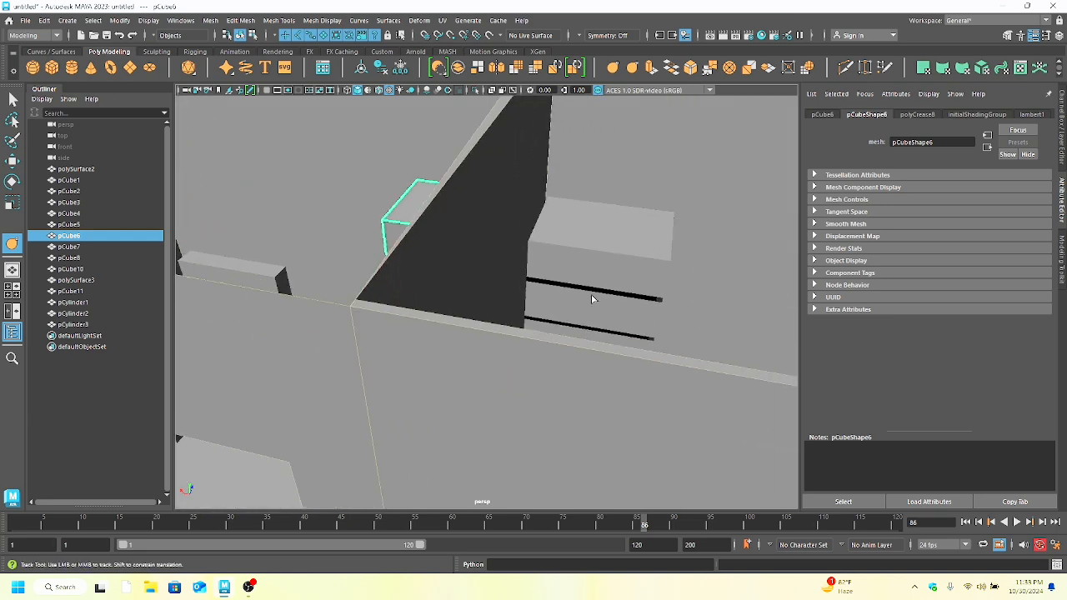
pyautogui.click(360, 356)
pyautogui.press('Delete')
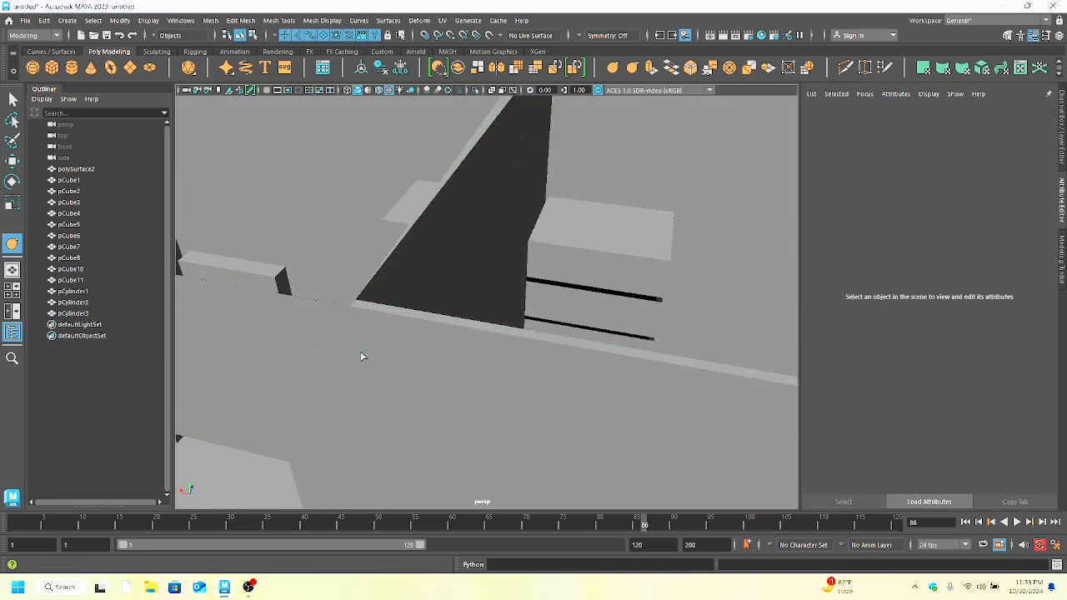
pyautogui.hotkey('ctrl', 'z')
pyautogui.scroll(-5, 376, 357)
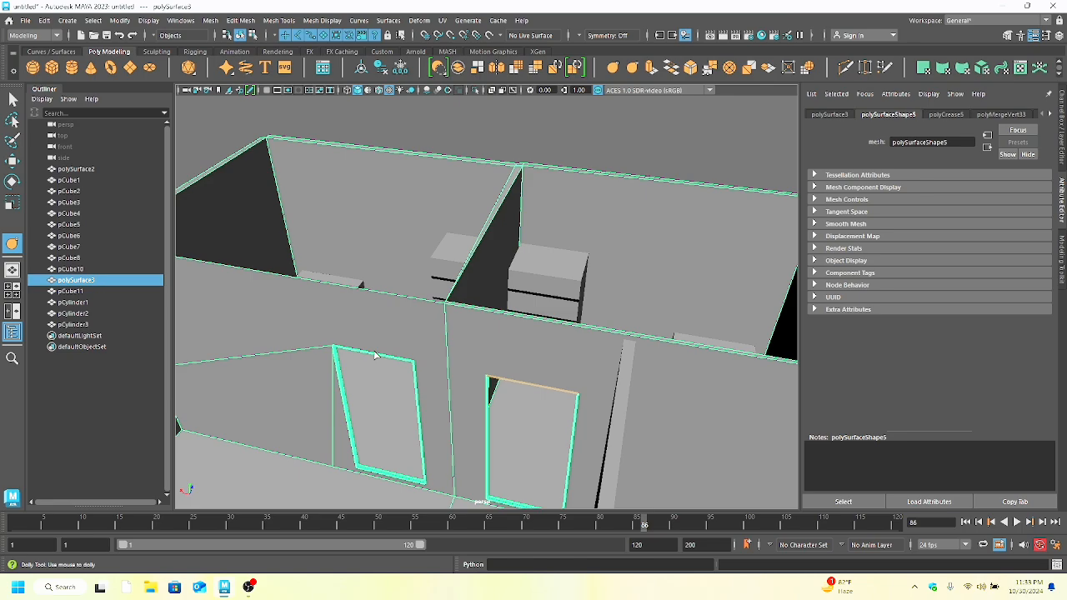
pyautogui.press('Delete')
pyautogui.click(456, 330)
pyautogui.keyDown('alt'); pyautogui.moveTo(456, 330); pyautogui.dragTo(451, 376); pyautogui.keyUp('alt')
pyautogui.scroll(3, 456, 401)
pyautogui.scroll(-6, 443, 424)
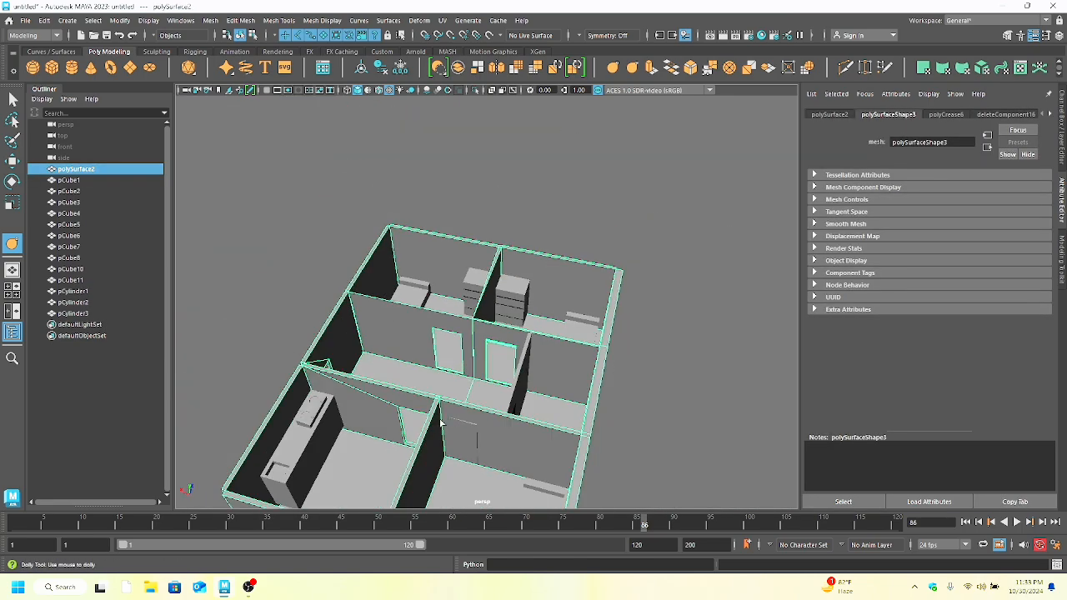
pyautogui.keyDown('alt'); pyautogui.moveTo(443, 425); pyautogui.dragTo(426, 430); pyautogui.keyUp('alt')
pyautogui.scroll(2, 587, 406)
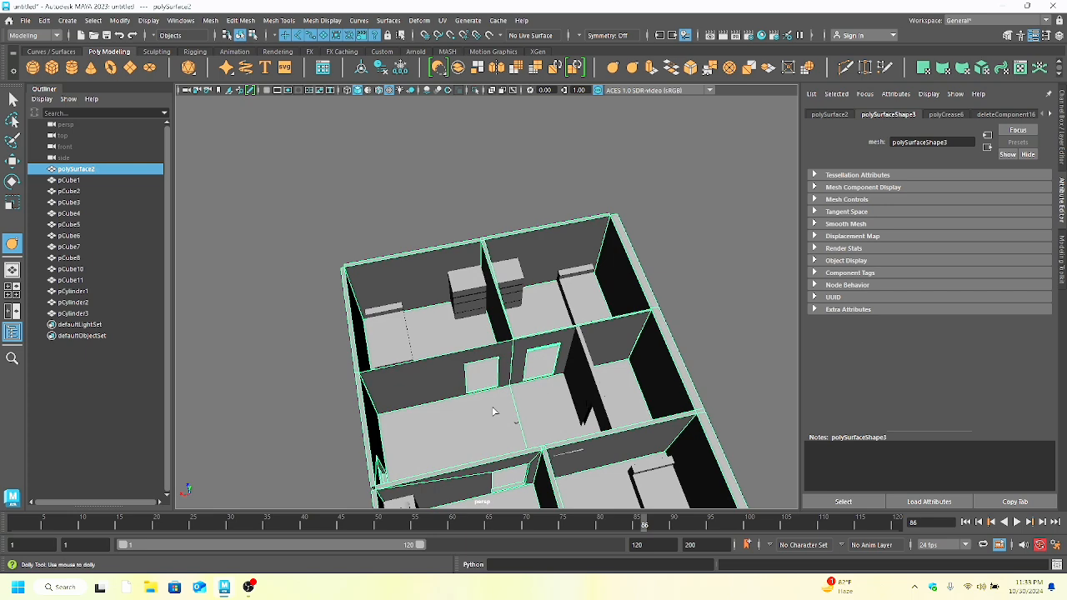
# Switch the second bedroom's drawer cabinet to edge editing and crease its outer top, vertical and bottom edges.
pyautogui.keyDown('alt'); pyautogui.moveTo(493, 411); pyautogui.dragTo(568, 373); pyautogui.keyUp('alt')
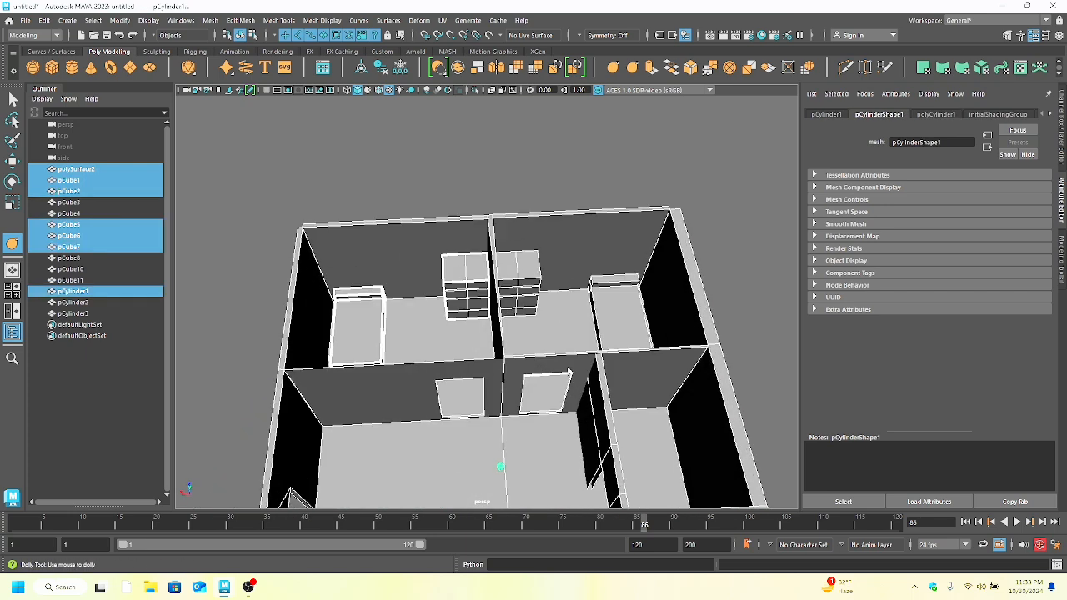
pyautogui.scroll(6, 568, 373)
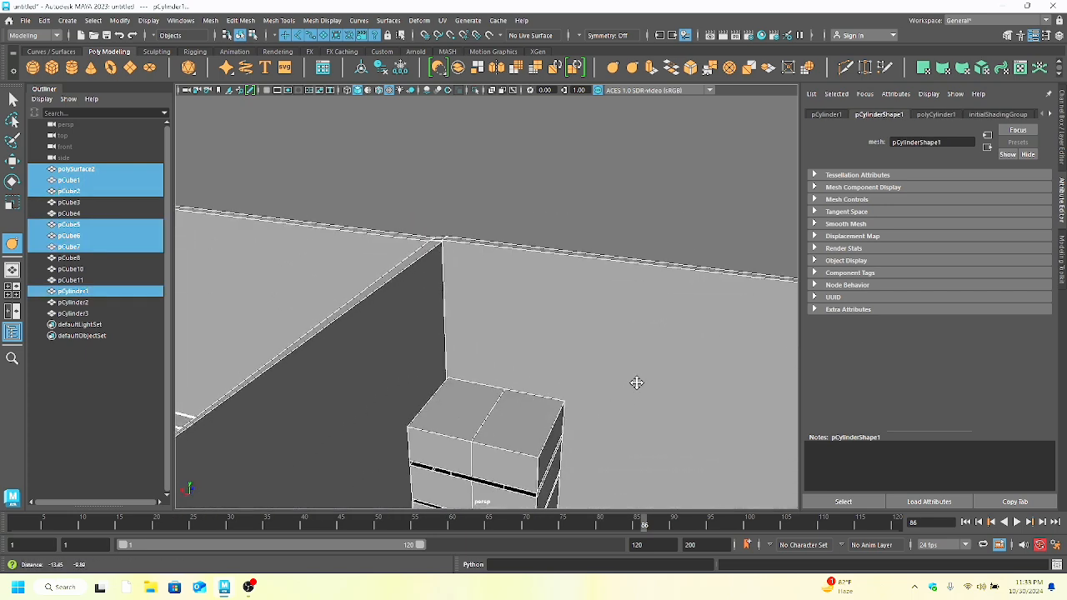
pyautogui.moveTo(584, 268); pyautogui.dragTo(583, 237, button='right')
pyautogui.keyDown('alt'); pyautogui.moveTo(584, 238); pyautogui.dragTo(606, 403); pyautogui.keyUp('alt')
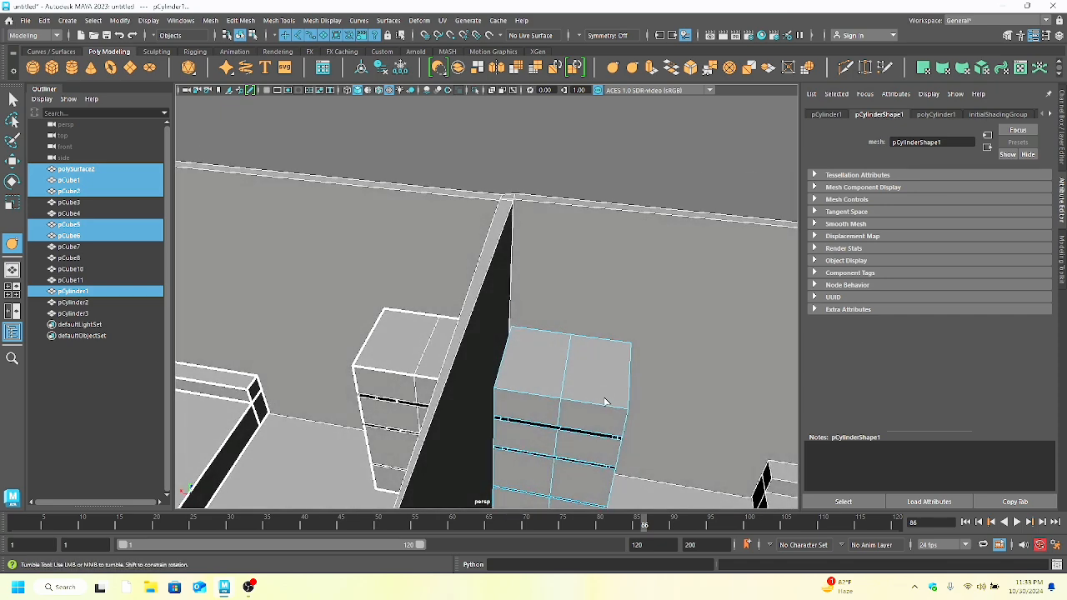
pyautogui.click(579, 409)
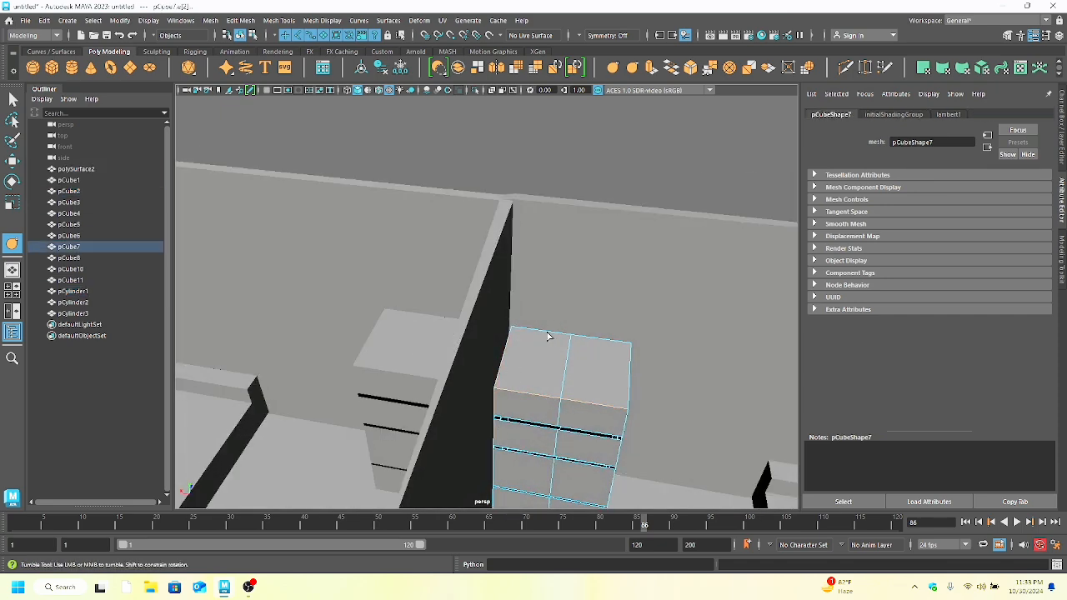
pyautogui.keyDown('shift'); pyautogui.click(632, 380); pyautogui.keyUp('shift')
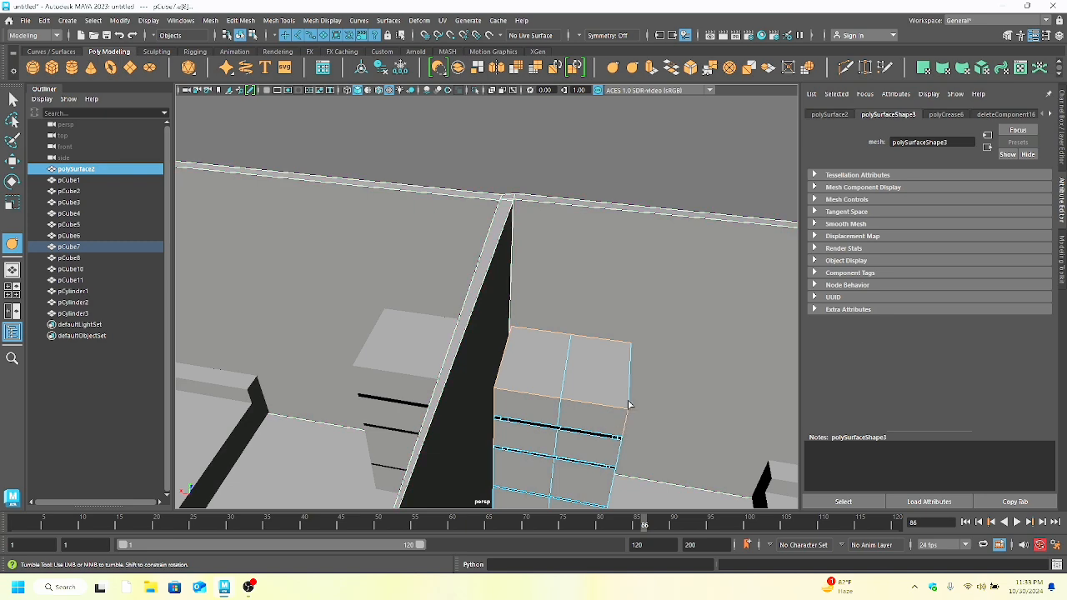
pyautogui.keyDown('alt'); pyautogui.moveTo(640, 413); pyautogui.dragTo(554, 365, button='middle'); pyautogui.keyUp('alt')
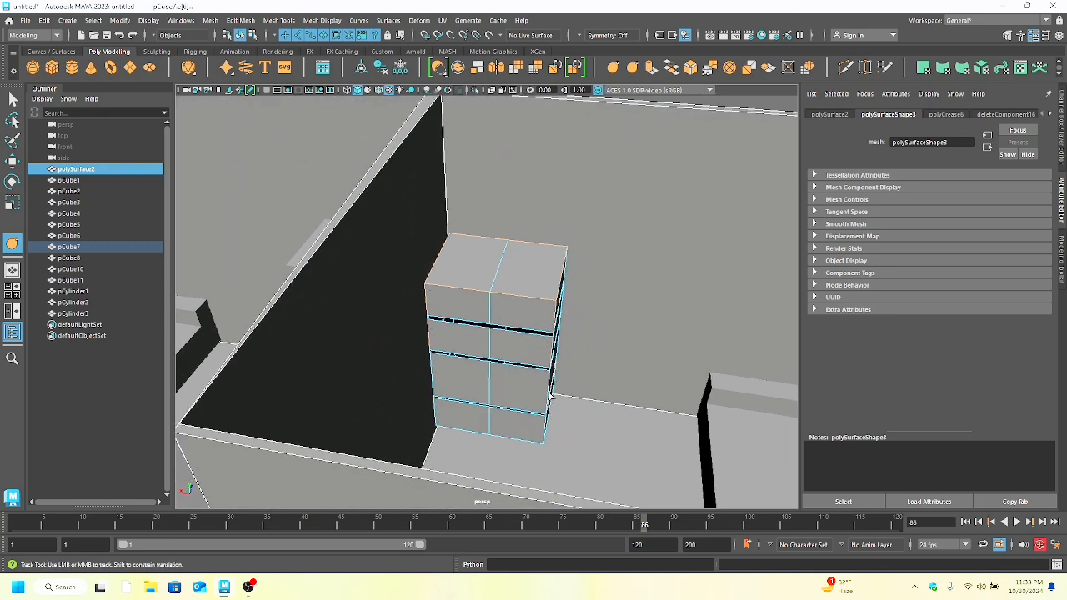
pyautogui.click(435, 385)
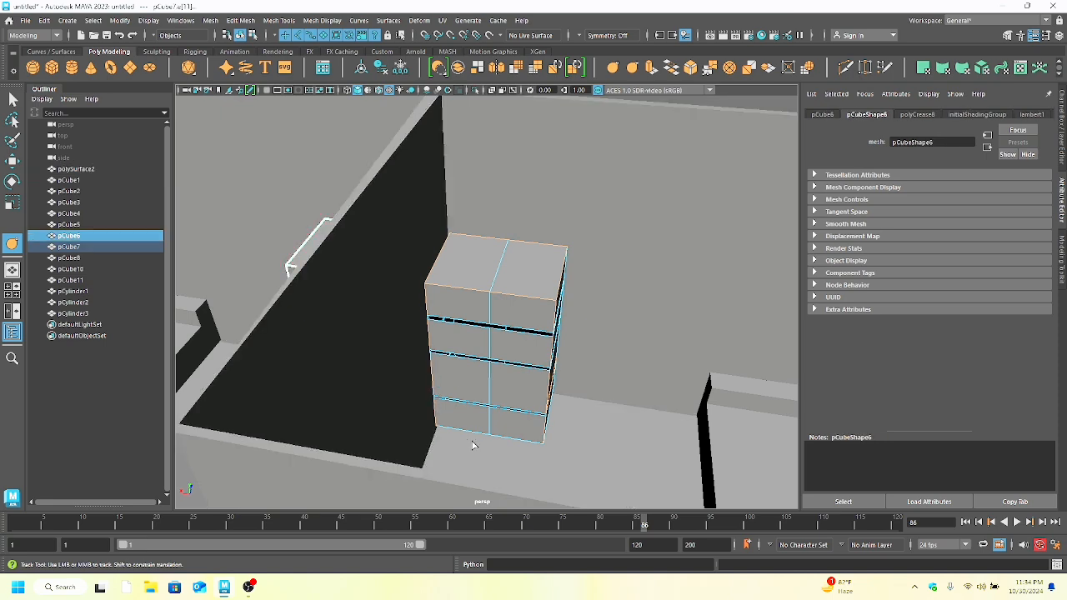
pyautogui.keyDown('alt'); pyautogui.moveTo(583, 350); pyautogui.dragTo(523, 342); pyautogui.keyUp('alt')
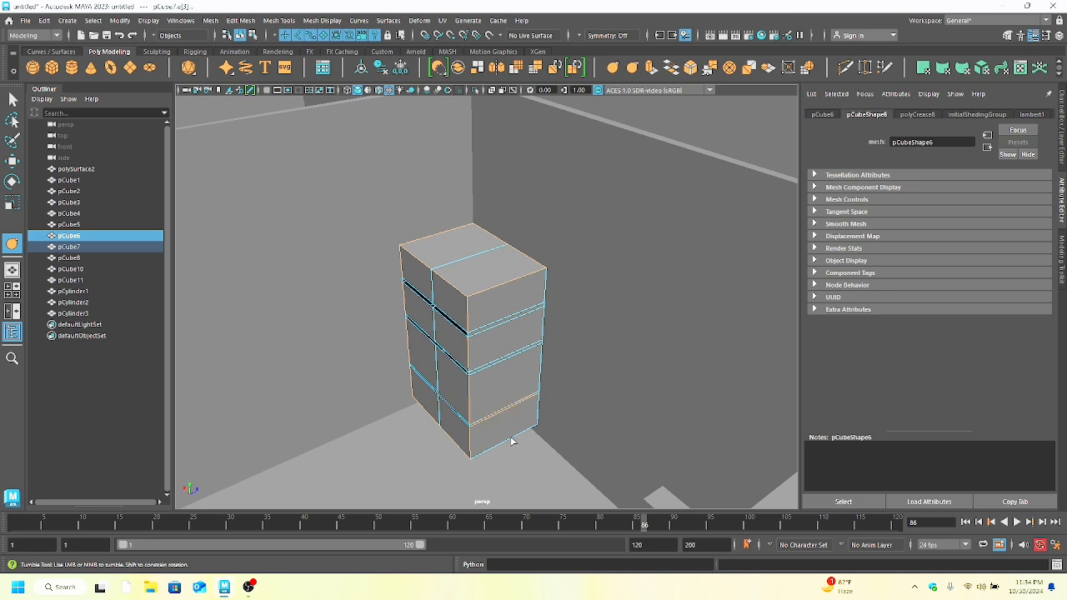
pyautogui.keyDown('shift'); pyautogui.click(539, 406); pyautogui.keyUp('shift')
pyautogui.keyDown('shift'); pyautogui.click(541, 368); pyautogui.keyUp('shift')
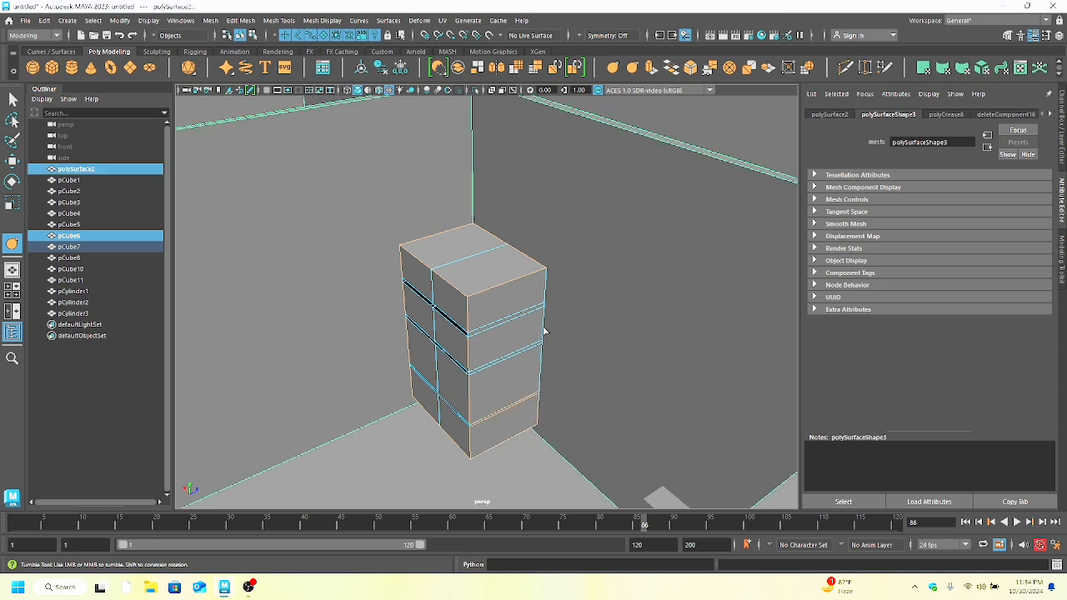
pyautogui.keyDown('shift'); pyautogui.click(543, 328); pyautogui.keyUp('shift')
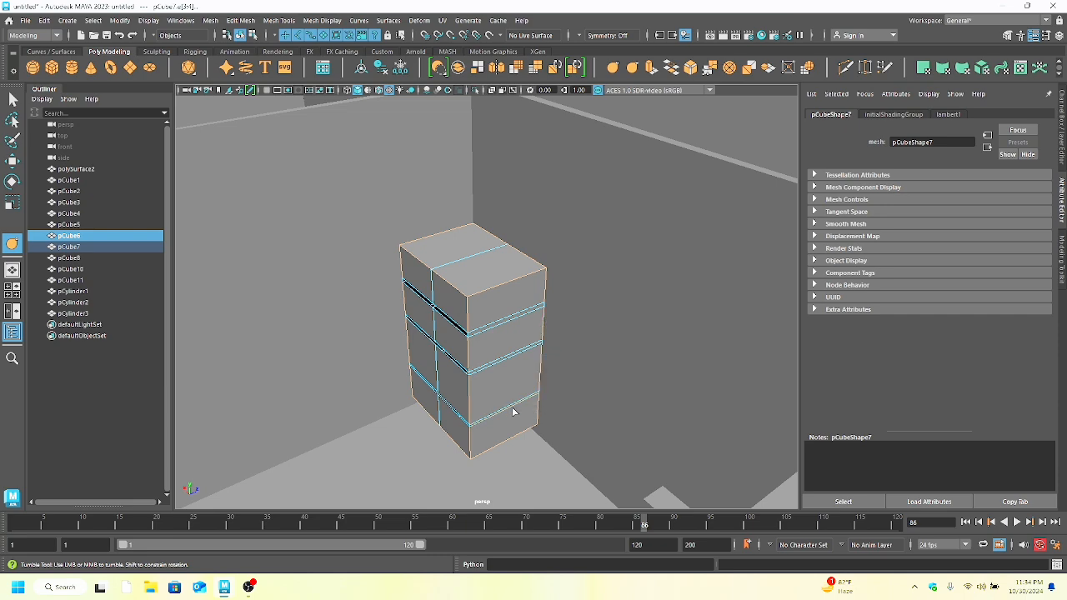
pyautogui.click(613, 73)
pyautogui.moveTo(560, 230); pyautogui.dragTo(636, 227, button='middle')
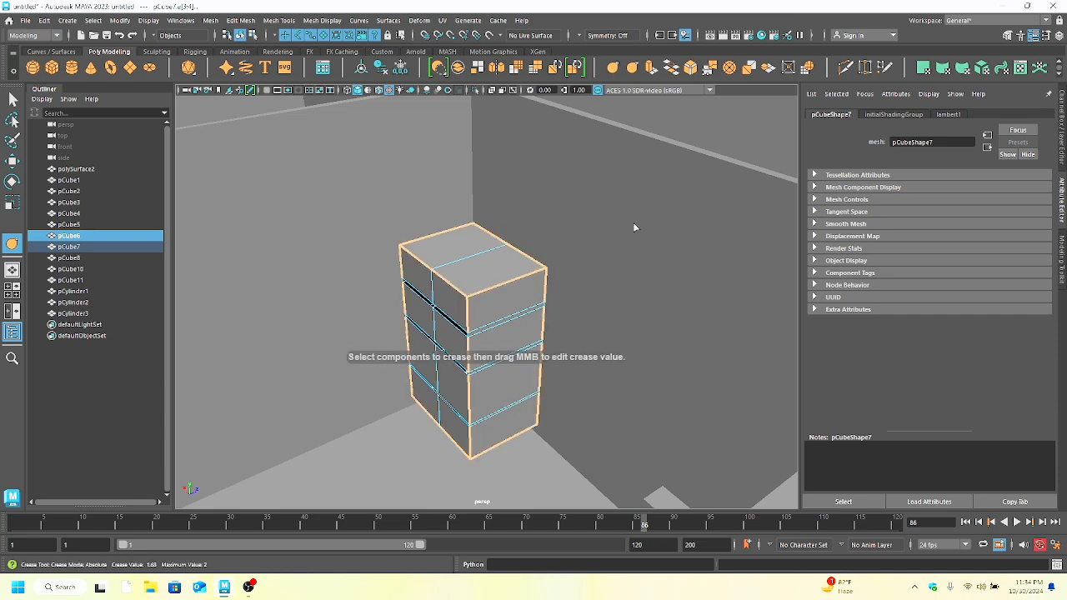
pyautogui.click(541, 437)
# Switch the second bedroom's bed to edge editing.
pyautogui.scroll(-5, 550, 438)
pyautogui.keyDown('alt'); pyautogui.moveTo(551, 439); pyautogui.dragTo(631, 428); pyautogui.keyUp('alt')
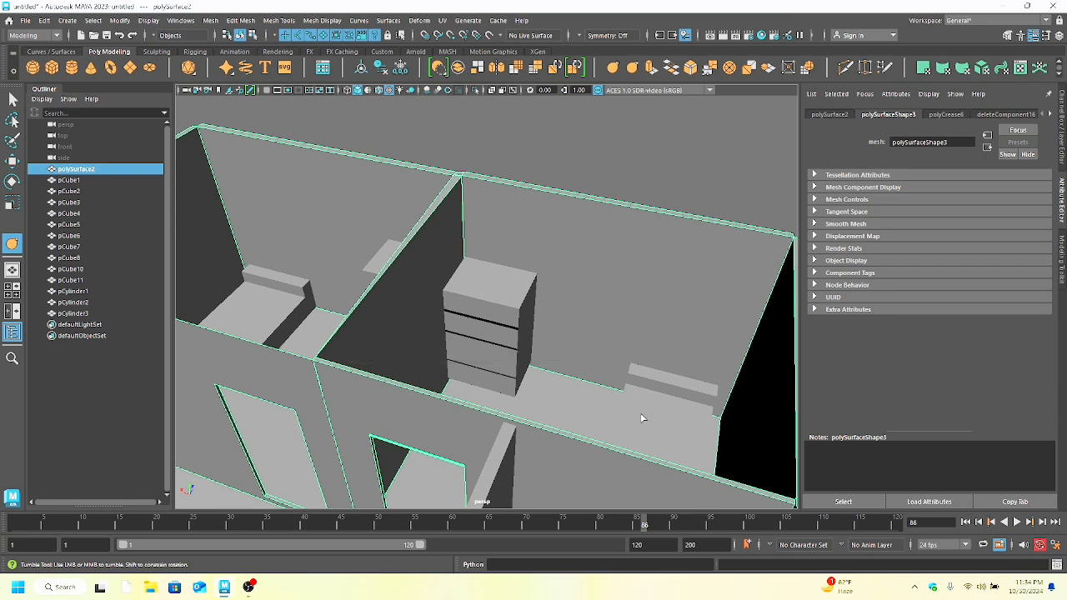
pyautogui.click(646, 409)
pyautogui.moveTo(648, 268); pyautogui.dragTo(642, 241, button='right')
pyautogui.scroll(5, 684, 375)
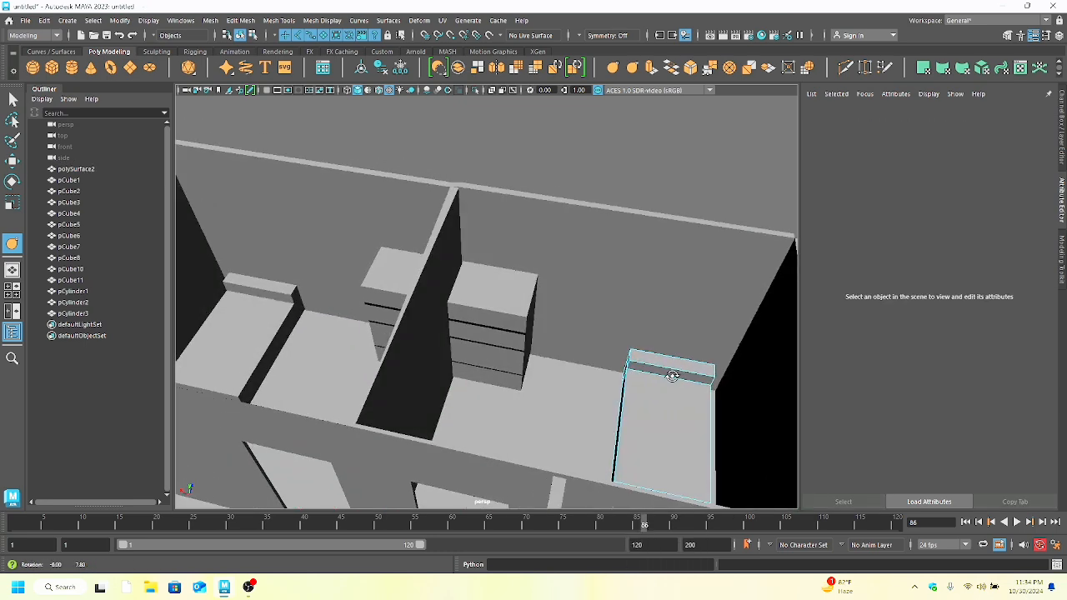
pyautogui.scroll(3, 695, 372)
pyautogui.keyDown('alt'); pyautogui.moveTo(615, 367); pyautogui.dragTo(642, 377); pyautogui.keyUp('alt')
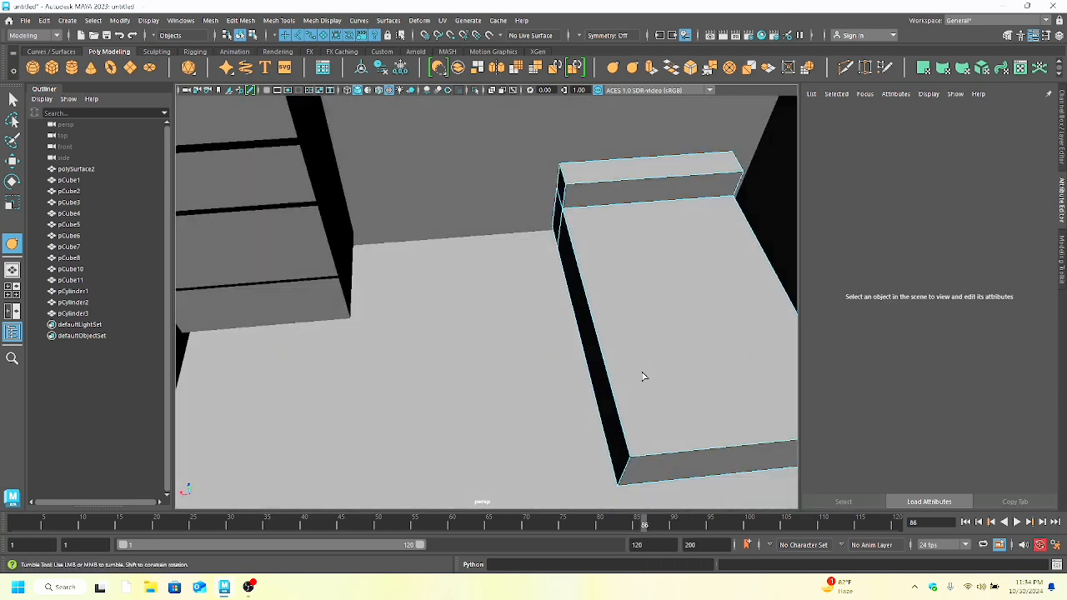
# Crease the headboard, mattress and foot edges of the second bedroom's bed.
pyautogui.click(563, 208)
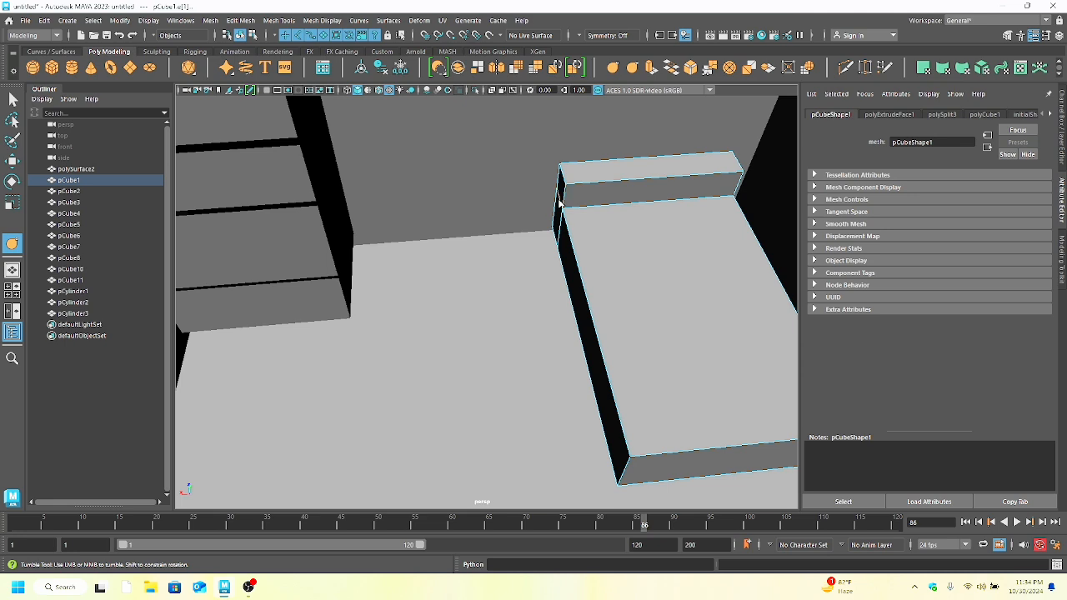
pyautogui.click(584, 207)
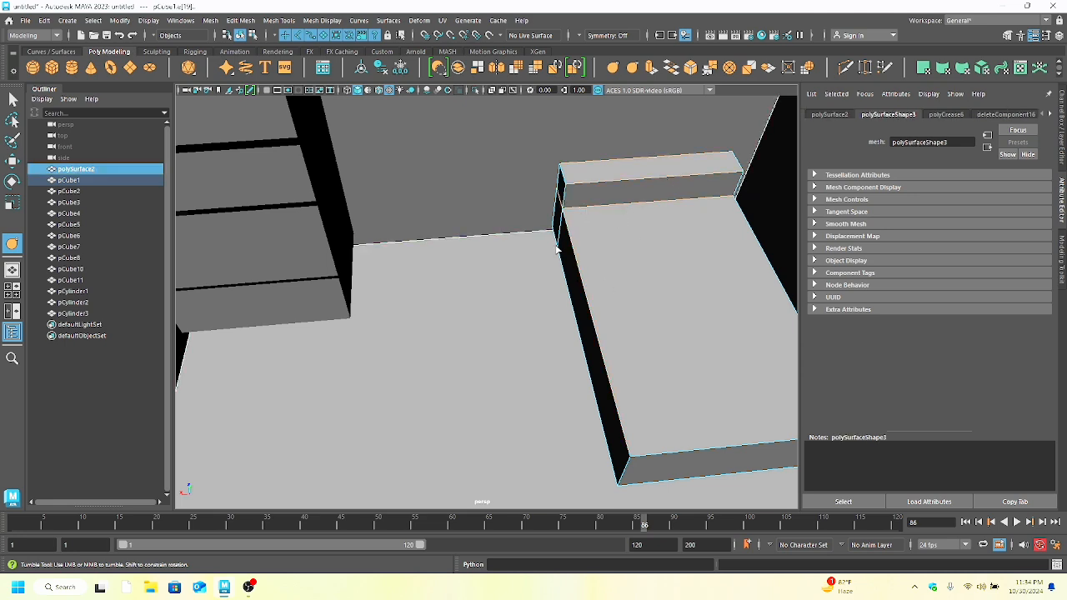
pyautogui.keyDown('shift'); pyautogui.click(657, 473); pyautogui.keyUp('shift')
pyautogui.keyDown('alt'); pyautogui.moveTo(716, 261); pyautogui.dragTo(659, 242); pyautogui.keyUp('alt')
pyautogui.click(633, 69)
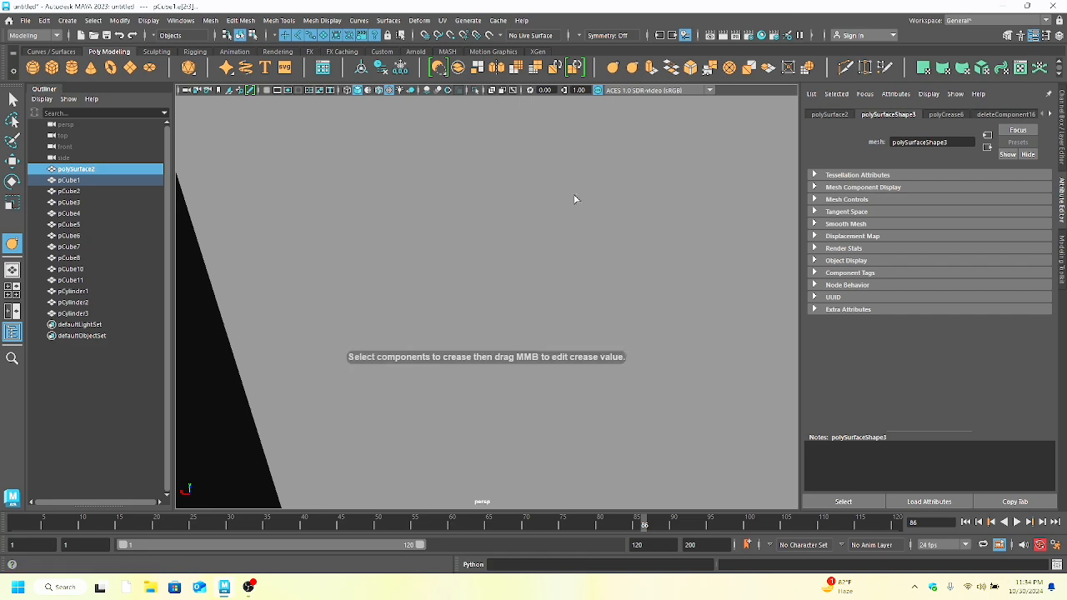
pyautogui.keyDown('alt'); pyautogui.moveTo(692, 297); pyautogui.dragTo(769, 407); pyautogui.keyUp('alt')
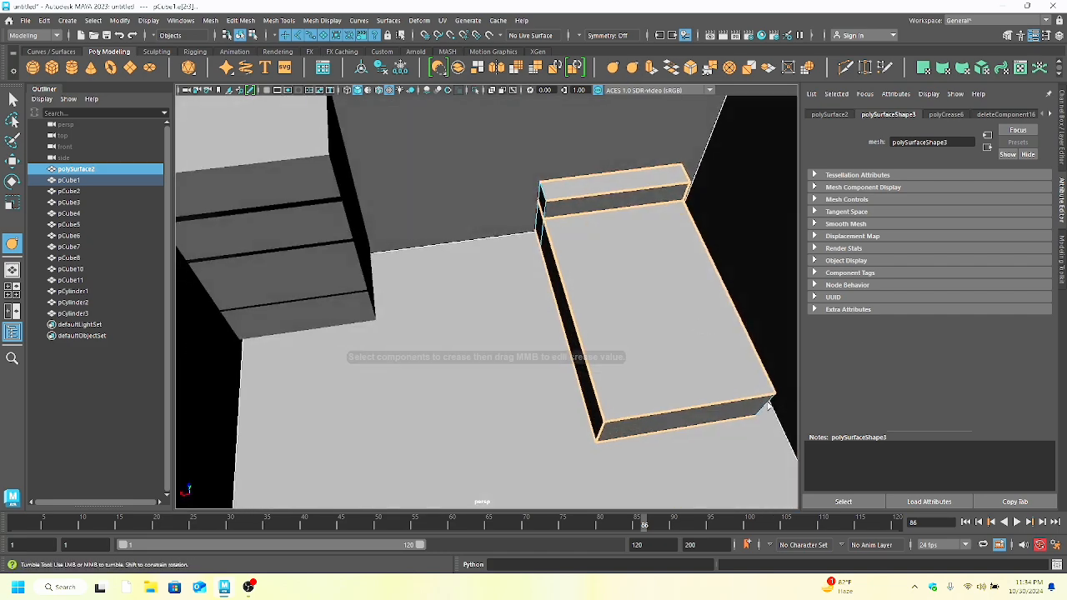
# Crease the remaining outer edge of the second bedroom's bed and return to object selection.
pyautogui.click(708, 207)
pyautogui.click(634, 72)
pyautogui.click(459, 345)
pyautogui.scroll(-2, 635, 359)
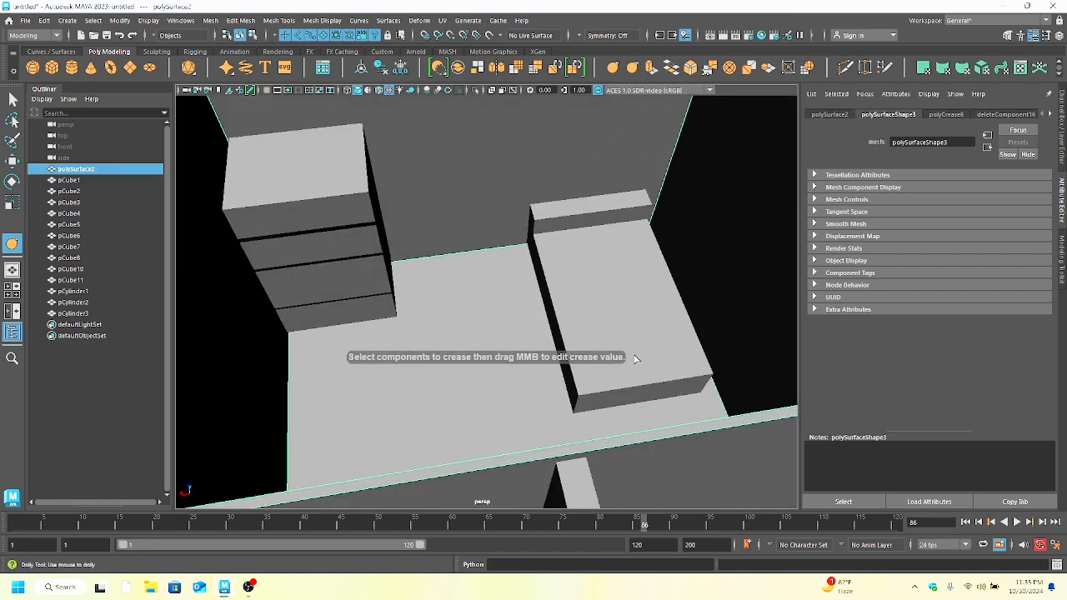
# Select the third bedroom's bed, pCube3, and switch it to edge editing.
pyautogui.scroll(-3, 633, 358)
pyautogui.keyDown('alt'); pyautogui.moveTo(631, 349); pyautogui.dragTo(596, 363); pyautogui.keyUp('alt')
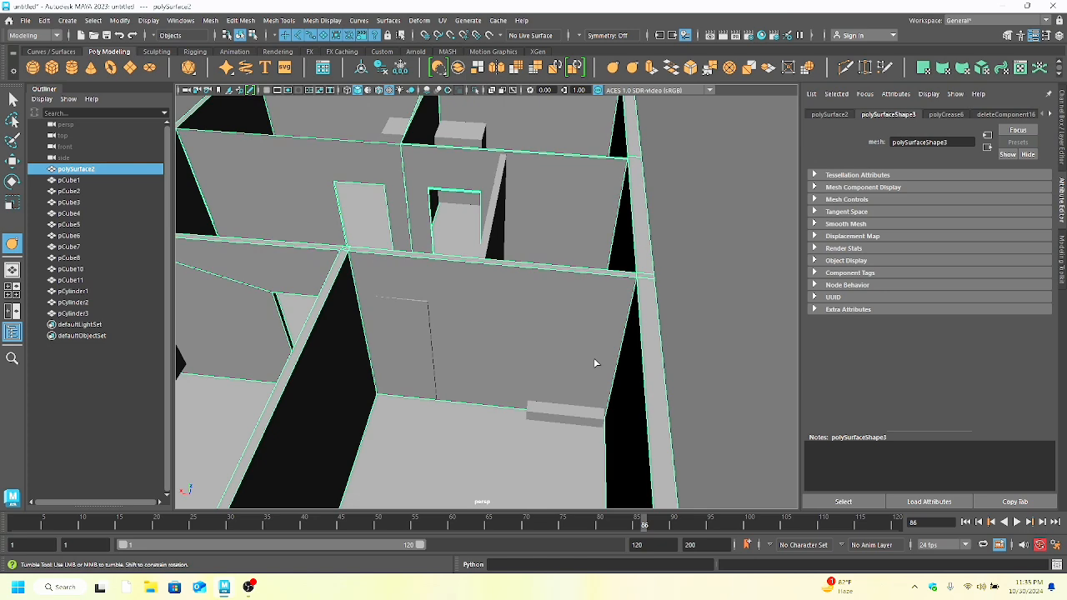
pyautogui.click(578, 422)
pyautogui.keyDown('alt'); pyautogui.moveTo(578, 422); pyautogui.dragTo(573, 362); pyautogui.keyUp('alt')
pyautogui.moveTo(574, 360); pyautogui.dragTo(582, 279, button='right')
pyautogui.keyDown('alt'); pyautogui.moveTo(582, 266); pyautogui.dragTo(584, 303); pyautogui.keyUp('alt')
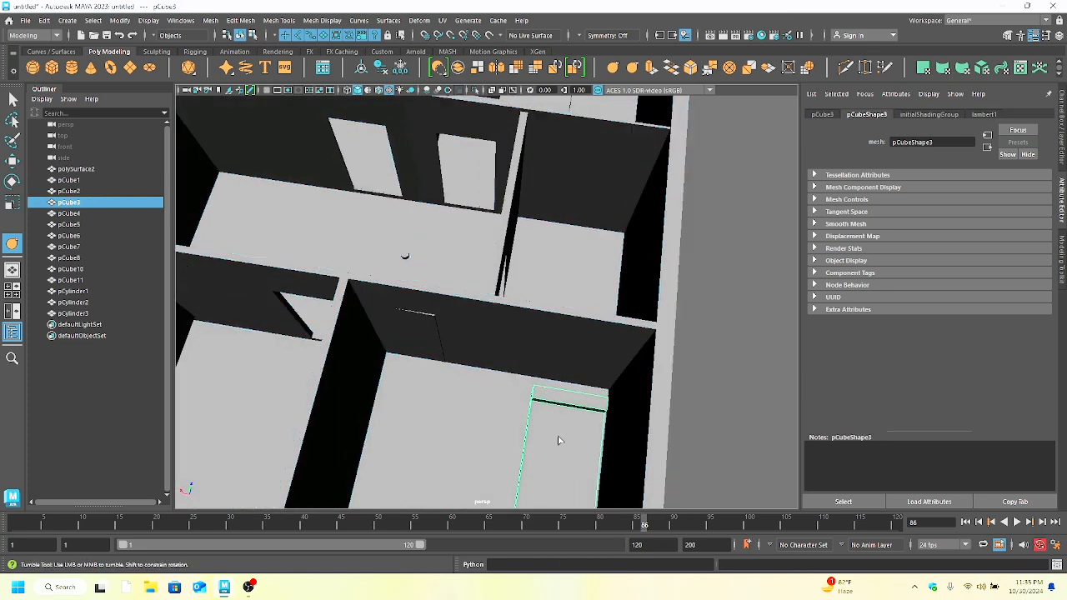
pyautogui.moveTo(558, 429); pyautogui.dragTo(530, 230, button='right')
pyautogui.keyDown('alt'); pyautogui.moveTo(561, 437); pyautogui.dragTo(592, 398); pyautogui.keyUp('alt')
pyautogui.keyDown('alt'); pyautogui.moveTo(591, 398); pyautogui.dragTo(618, 321, button='right'); pyautogui.keyUp('alt')
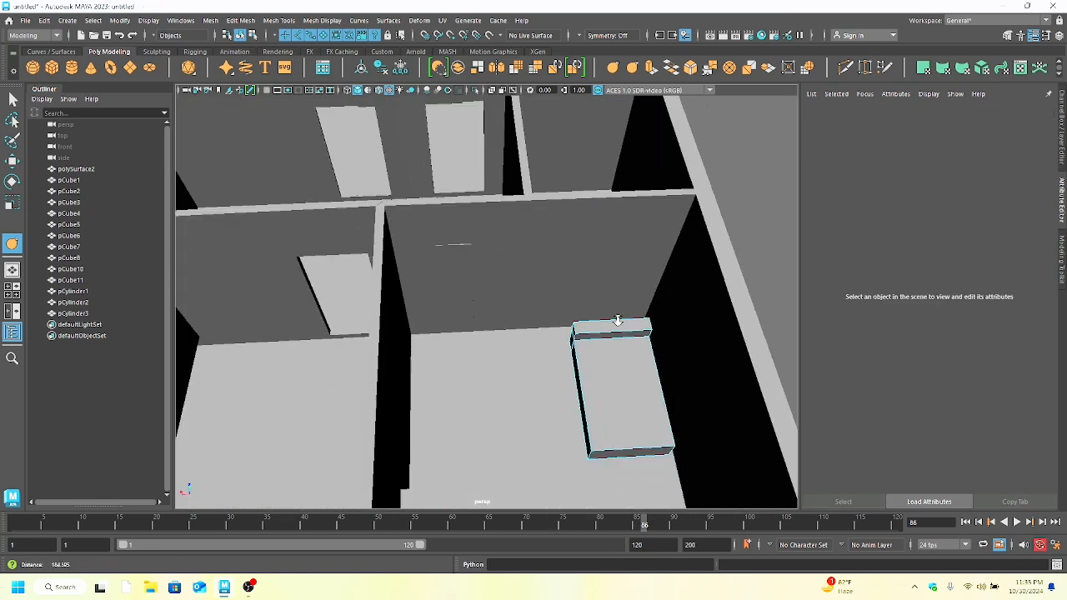
pyautogui.keyDown('alt'); pyautogui.moveTo(618, 321); pyautogui.dragTo(577, 310); pyautogui.keyUp('alt')
pyautogui.keyDown('alt'); pyautogui.moveTo(576, 309); pyautogui.dragTo(581, 359, button='right'); pyautogui.keyUp('alt')
# Crease the headboard, mattress and foot edges of the third bedroom's bed to about 1.55.
pyautogui.click(495, 285)
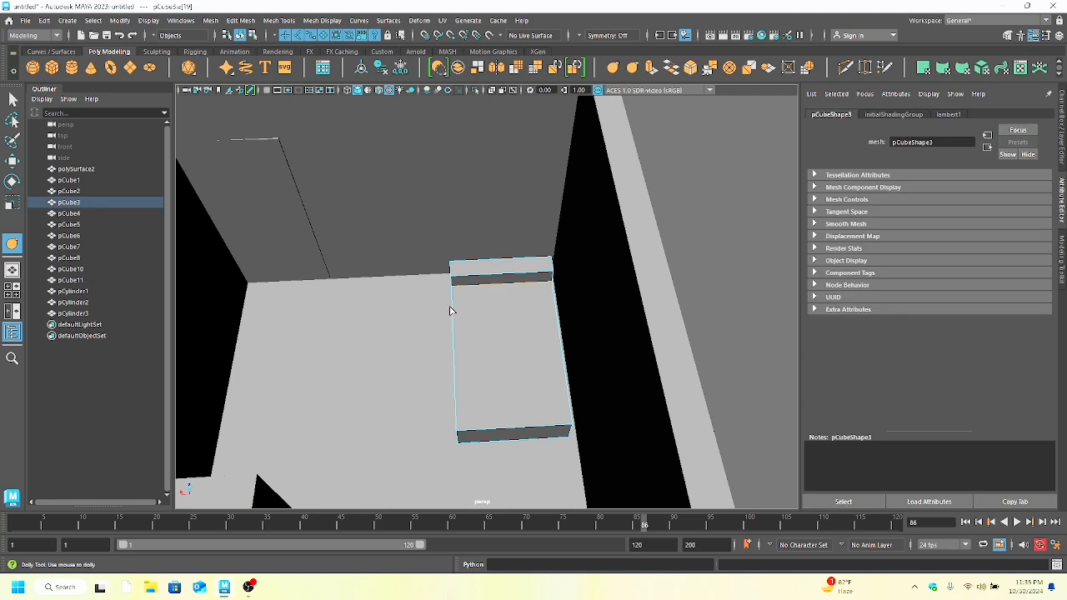
pyautogui.keyDown('shift'); pyautogui.click(515, 429); pyautogui.keyUp('shift')
pyautogui.keyDown('shift'); pyautogui.click(511, 441); pyautogui.keyUp('shift')
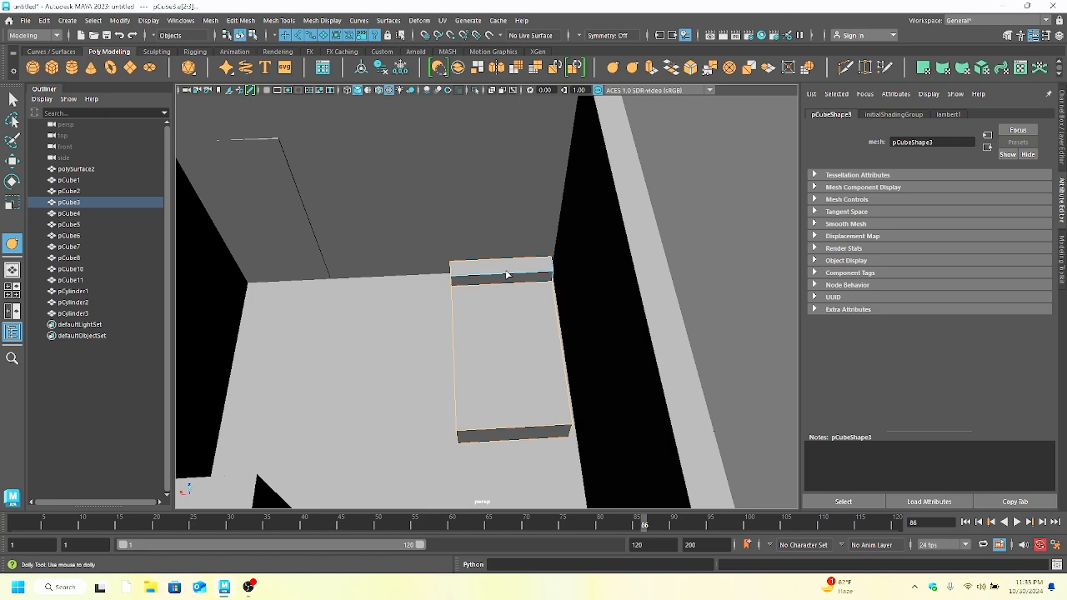
pyautogui.keyDown('shift'); pyautogui.click(552, 280); pyautogui.keyUp('shift')
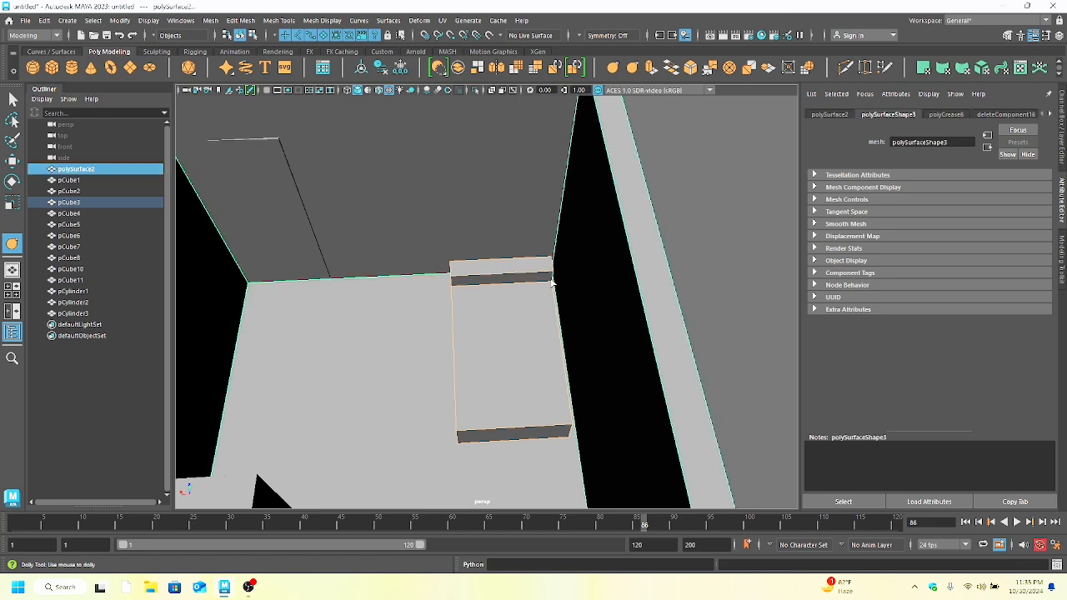
pyautogui.keyDown('shift'); pyautogui.click(552, 277); pyautogui.keyUp('shift')
pyautogui.click(615, 69)
pyautogui.moveTo(509, 334); pyautogui.dragTo(593, 350, button='middle')
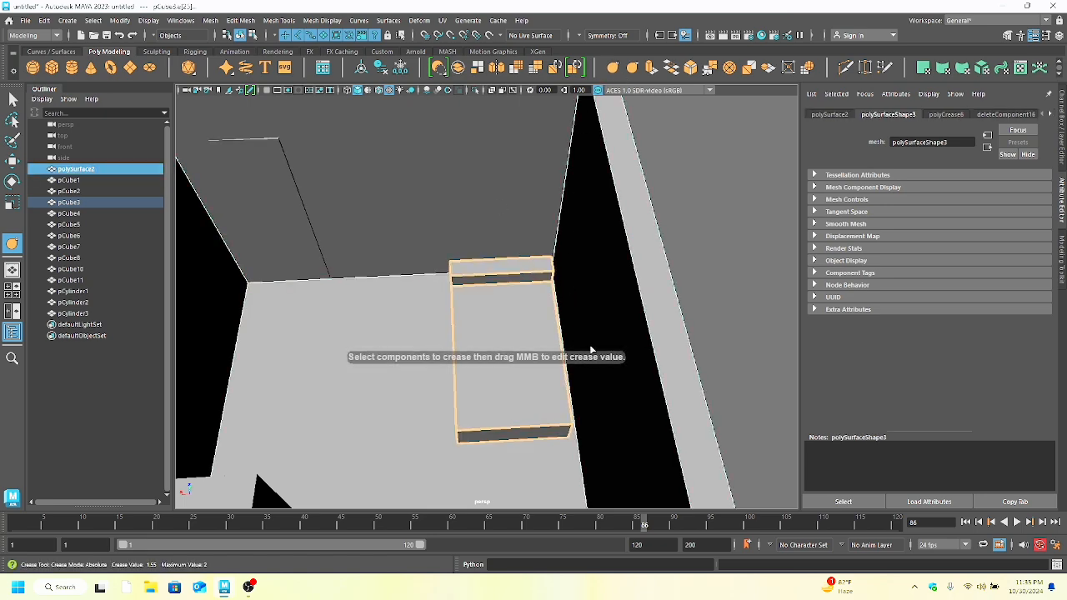
pyautogui.click(593, 350)
pyautogui.keyDown('alt'); pyautogui.moveTo(467, 352); pyautogui.dragTo(557, 342); pyautogui.keyUp('alt')
# Crease the remaining edges on the side of the third bed's headboard and return the bed to object selection.
pyautogui.click(637, 276)
pyautogui.keyDown('alt'); pyautogui.moveTo(637, 276); pyautogui.dragTo(595, 330); pyautogui.keyUp('alt')
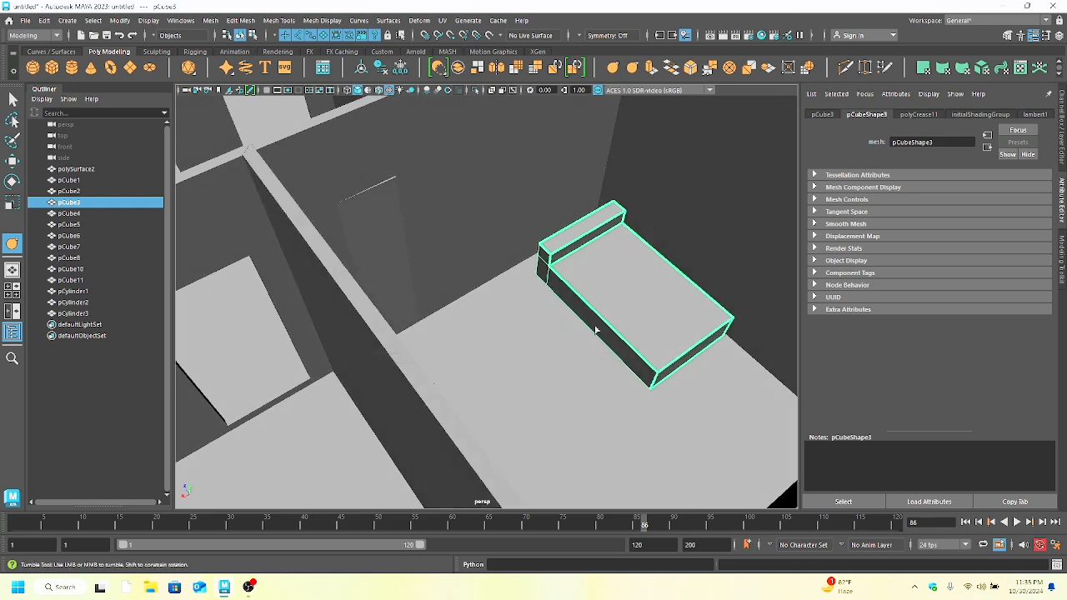
pyautogui.click(595, 354)
pyautogui.click(542, 290)
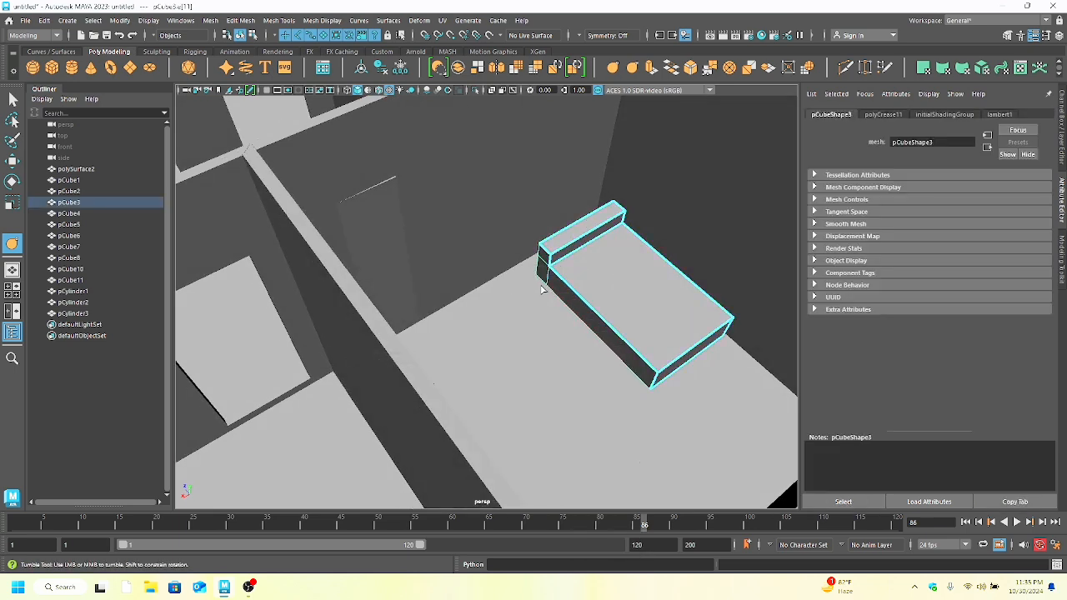
pyautogui.click(536, 268)
pyautogui.click(541, 265)
pyautogui.click(539, 256)
pyautogui.keyDown('shift'); pyautogui.click(536, 268); pyautogui.keyUp('shift')
pyautogui.moveTo(561, 170); pyautogui.dragTo(646, 329, button='middle')
pyautogui.click(641, 330)
pyautogui.click(634, 336)
# Select the third bedroom's drawer cabinet, pCube8, and switch it to edge editing.
pyautogui.scroll(-5, 638, 343)
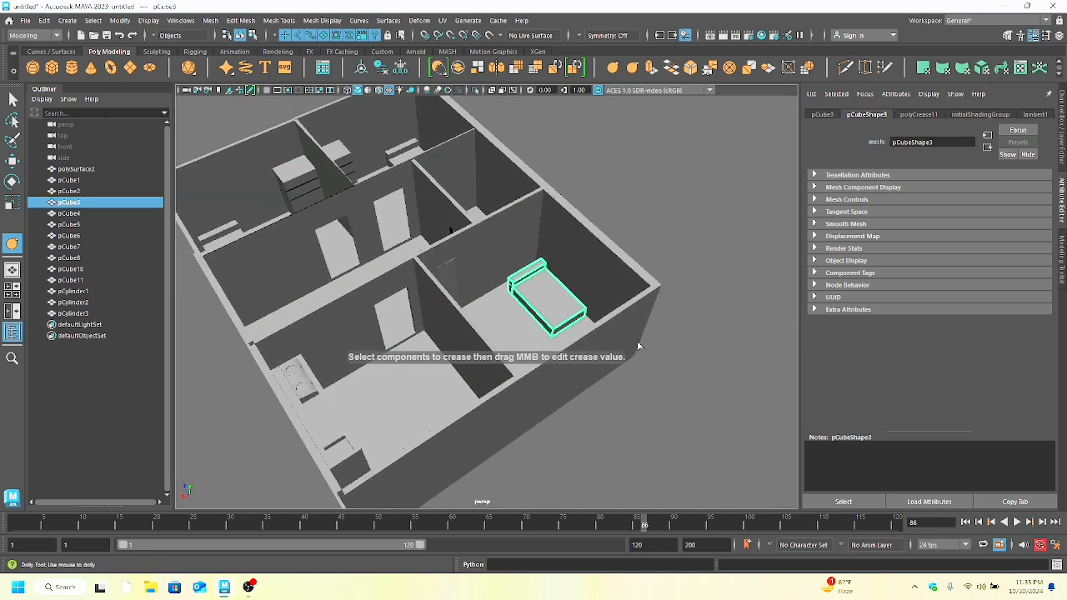
pyautogui.keyDown('alt'); pyautogui.moveTo(639, 346); pyautogui.dragTo(661, 311); pyautogui.keyUp('alt')
pyautogui.keyDown('alt'); pyautogui.moveTo(661, 311); pyautogui.dragTo(608, 438, button='middle'); pyautogui.keyUp('alt')
pyautogui.keyDown('alt'); pyautogui.moveTo(609, 438); pyautogui.dragTo(492, 445); pyautogui.keyUp('alt')
pyautogui.scroll(5, 551, 417)
pyautogui.moveTo(575, 407)
pyautogui.keyDown('alt'); pyautogui.mouseDown()
pyautogui.moveTo(655, 410)
pyautogui.moveTo(581, 407)
pyautogui.mouseUp(); pyautogui.keyUp('alt')
pyautogui.click(601, 338)
pyautogui.moveTo(601, 338); pyautogui.dragTo(599, 241, button='right')
pyautogui.keyDown('alt'); pyautogui.moveTo(599, 251); pyautogui.dragTo(601, 304); pyautogui.keyUp('alt')
# Crease the outer top, vertical and bottom edges of the third bedroom's drawer cabinet.
pyautogui.click(603, 312)
pyautogui.keyDown('shift'); pyautogui.click(595, 273); pyautogui.keyUp('shift')
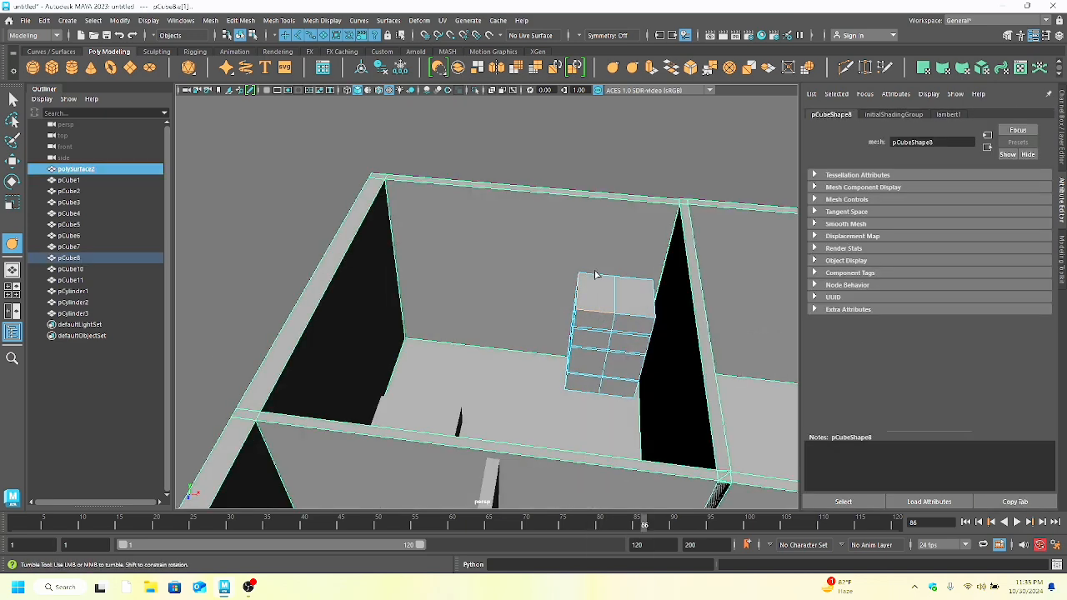
pyautogui.keyDown('shift'); pyautogui.click(595, 273); pyautogui.keyUp('shift')
pyautogui.keyDown('shift'); pyautogui.click(642, 280); pyautogui.keyUp('shift')
pyautogui.keyDown('shift'); pyautogui.click(641, 280); pyautogui.keyUp('shift')
pyautogui.keyDown('shift'); pyautogui.click(653, 322); pyautogui.keyUp('shift')
pyautogui.keyDown('shift'); pyautogui.click(649, 318); pyautogui.keyUp('shift')
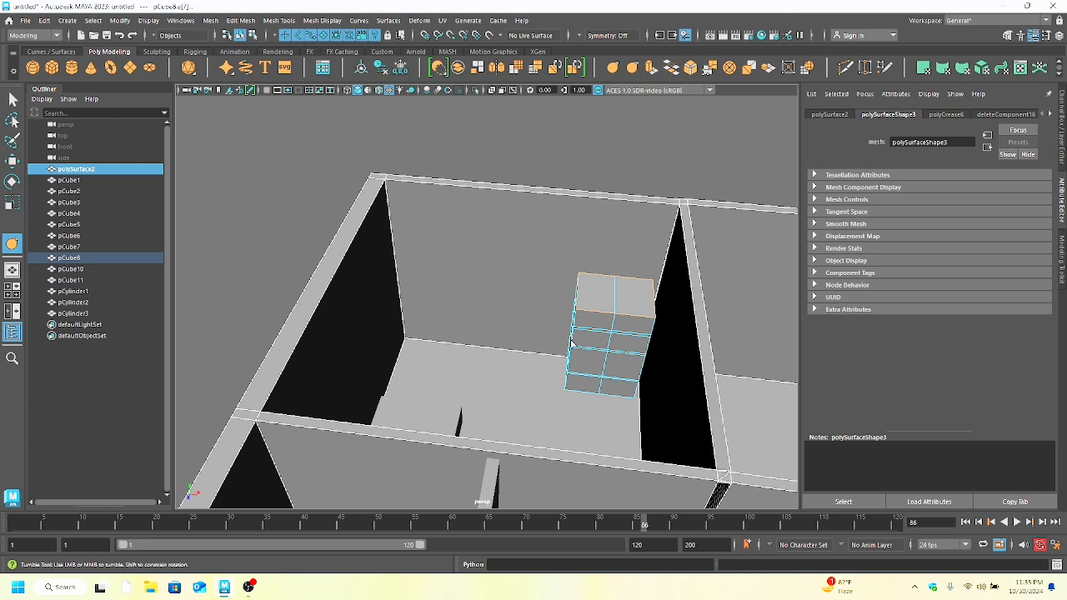
pyautogui.keyDown('shift'); pyautogui.click(566, 380); pyautogui.keyUp('shift')
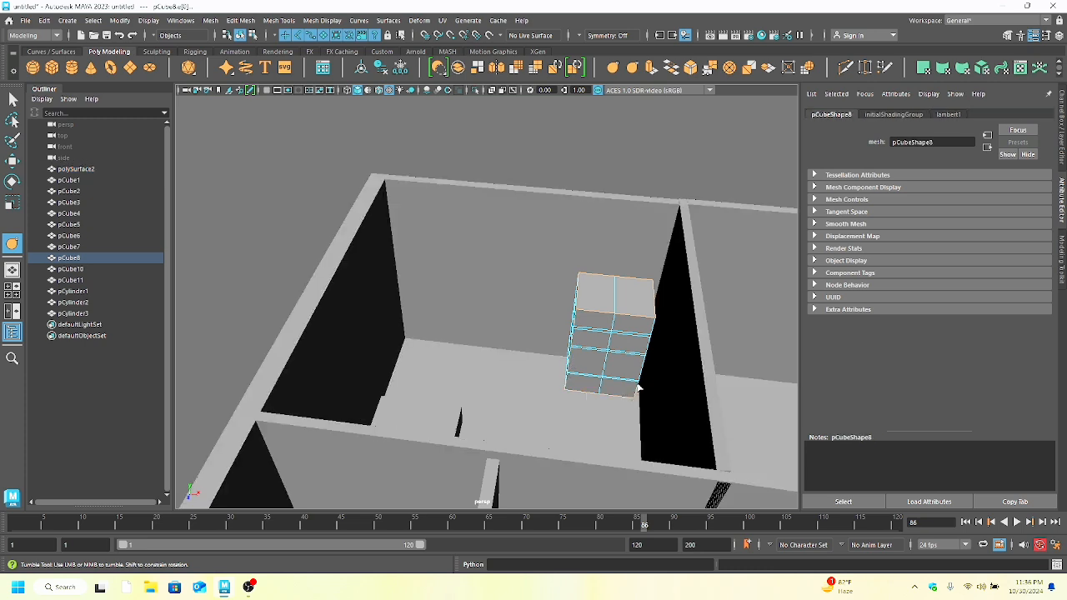
pyautogui.click(636, 73)
pyautogui.moveTo(621, 255); pyautogui.dragTo(636, 262, button='middle')
pyautogui.click(660, 336)
# Crease the bottom side edge of the third bedroom's drawer cabinet.
pyautogui.keyDown('alt'); pyautogui.moveTo(659, 337); pyautogui.dragTo(574, 312); pyautogui.keyUp('alt')
pyautogui.click(616, 295)
pyautogui.moveTo(577, 322); pyautogui.dragTo(566, 312, button='right')
pyautogui.click(631, 68)
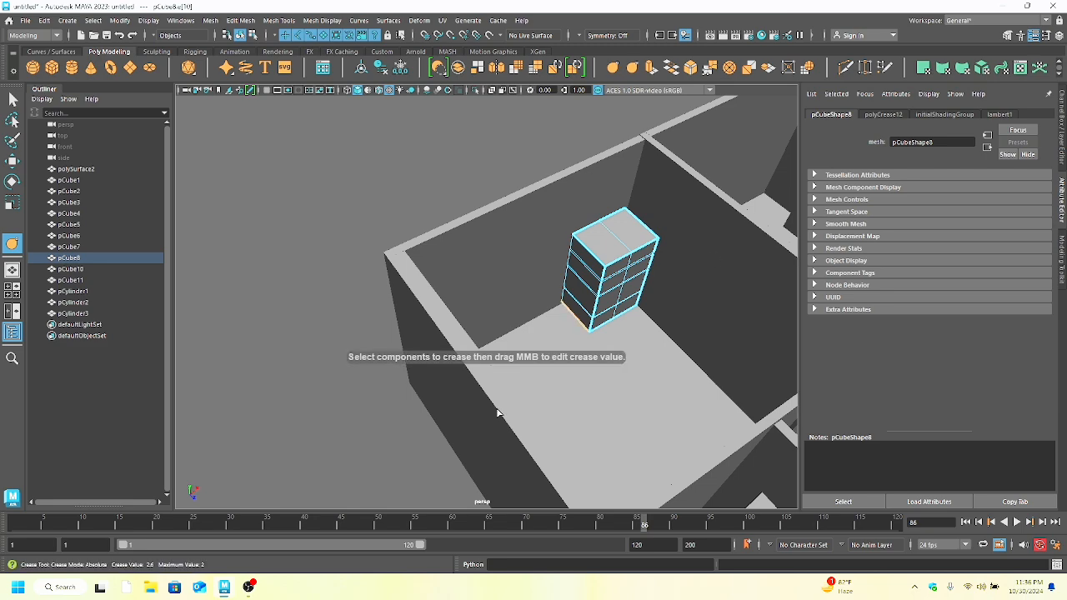
# Return to object selection and select the house mesh together with all furniture meshes.
pyautogui.scroll(-5, 611, 323)
pyautogui.keyDown('alt'); pyautogui.moveTo(661, 283); pyautogui.dragTo(651, 213); pyautogui.keyUp('alt')
pyautogui.click(649, 210)
pyautogui.keyDown('alt'); pyautogui.moveTo(634, 225); pyautogui.dragTo(628, 254, button='middle'); pyautogui.keyUp('alt')
pyautogui.keyDown('alt'); pyautogui.moveTo(628, 255); pyautogui.dragTo(690, 334); pyautogui.keyUp('alt')
pyautogui.keyDown('alt'); pyautogui.moveTo(690, 333); pyautogui.dragTo(634, 350, button='right'); pyautogui.keyUp('alt')
pyautogui.click(680, 349)
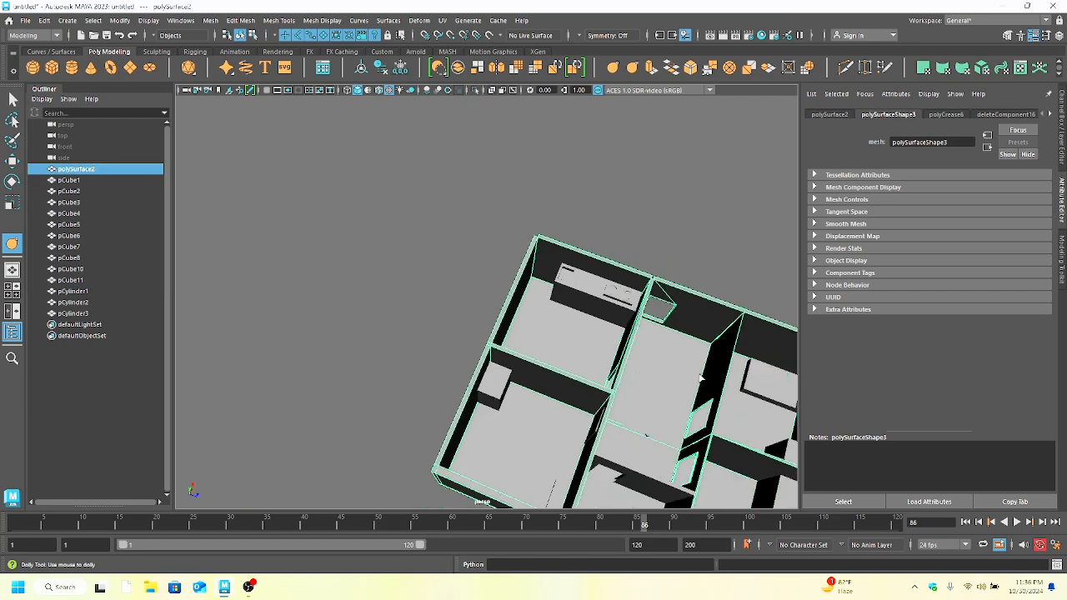
pyautogui.keyDown('alt'); pyautogui.moveTo(634, 350); pyautogui.dragTo(584, 316); pyautogui.keyUp('alt')
pyautogui.keyDown('shift'); pyautogui.moveTo(417, 208); pyautogui.dragTo(733, 483); pyautogui.keyUp('shift')
pyautogui.keyDown('alt'); pyautogui.moveTo(584, 317); pyautogui.dragTo(553, 252, button='middle'); pyautogui.keyUp('alt')
pyautogui.moveTo(352, 130); pyautogui.dragTo(767, 497)
pyautogui.keyDown('alt'); pyautogui.moveTo(550, 350); pyautogui.dragTo(540, 434); pyautogui.keyUp('alt')
pyautogui.scroll(3, 540, 433)
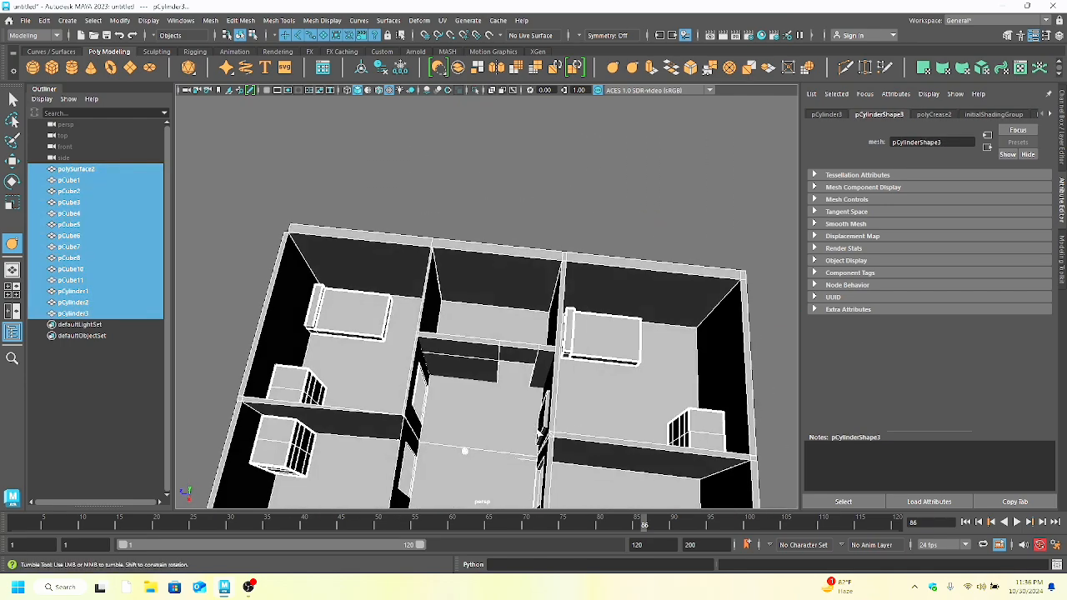
# Add a polygon cube at the centre of the hallway.
pyautogui.click(50, 69)
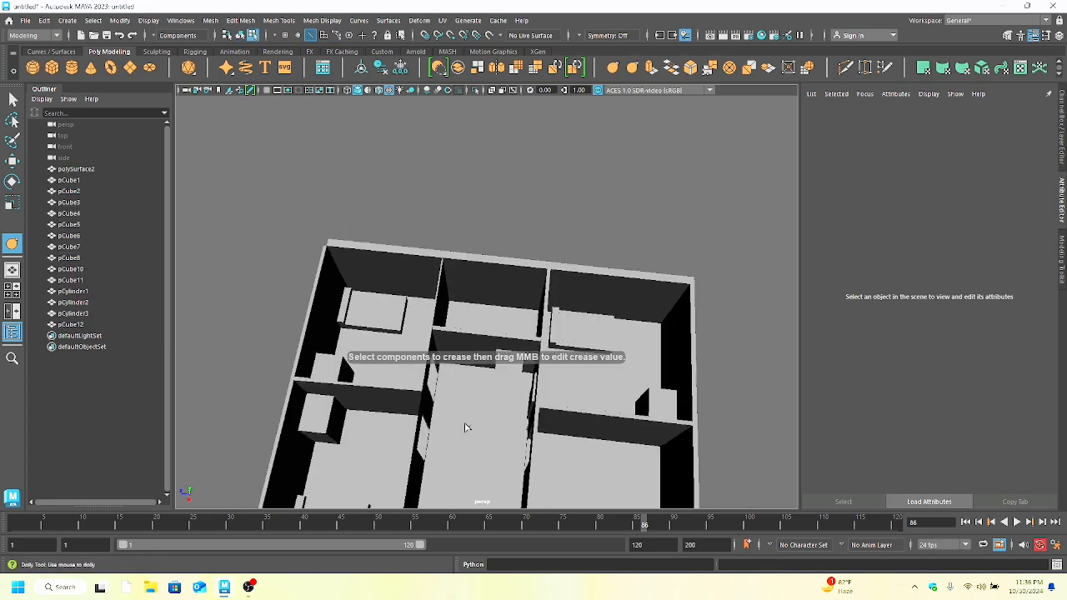
pyautogui.scroll(10, 467, 428)
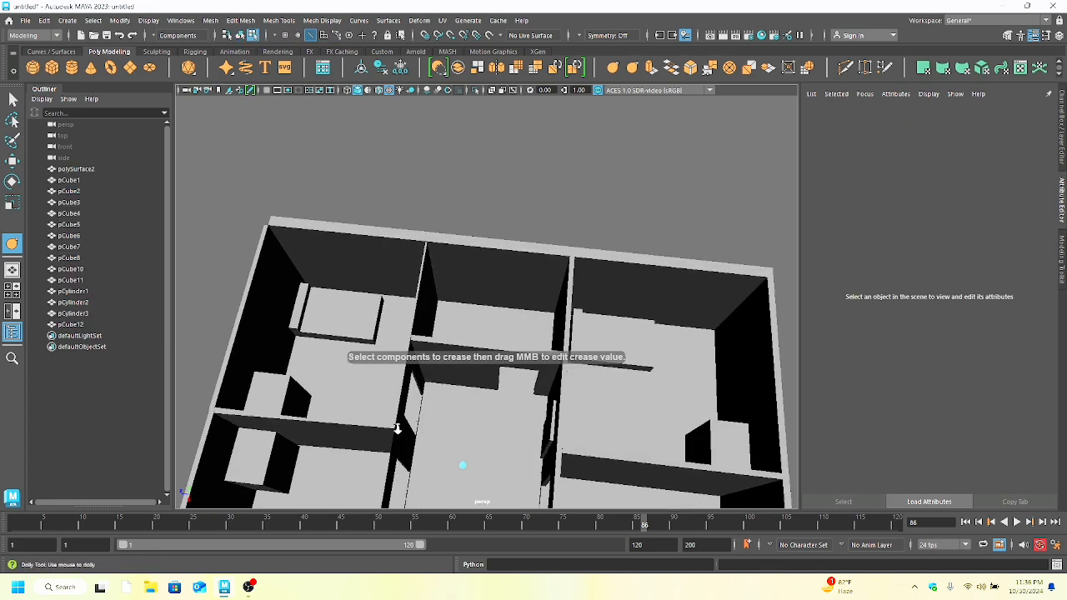
pyautogui.press('e')
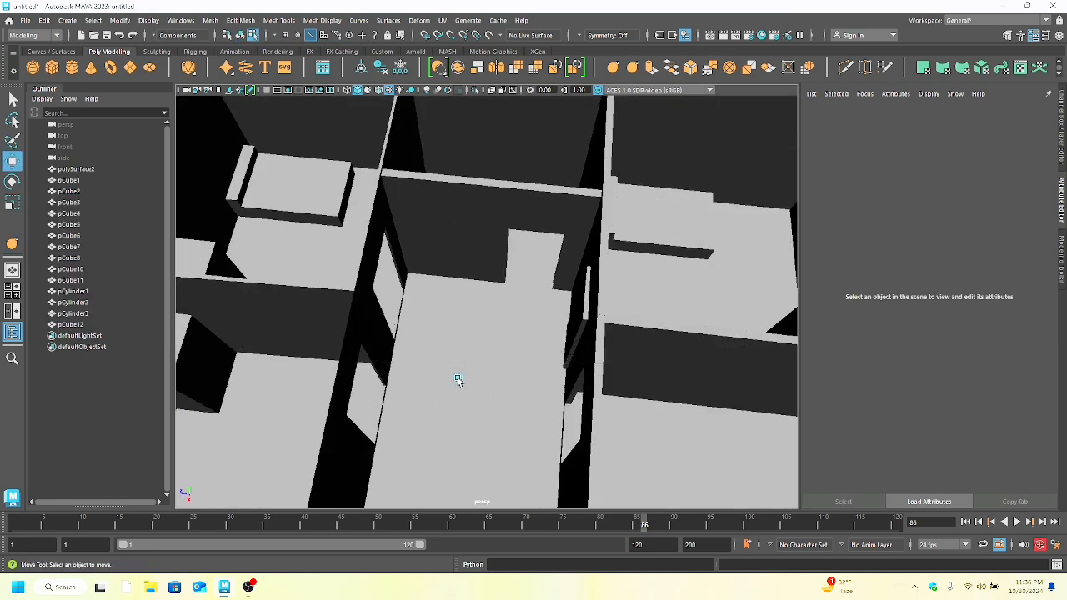
# Raise the small cylinder pCylinder1 above the hallway floor and delete the new cube beneath it.
pyautogui.moveTo(457, 380); pyautogui.dragTo(508, 262, button='right')
pyautogui.moveTo(458, 365); pyautogui.dragTo(465, 317)
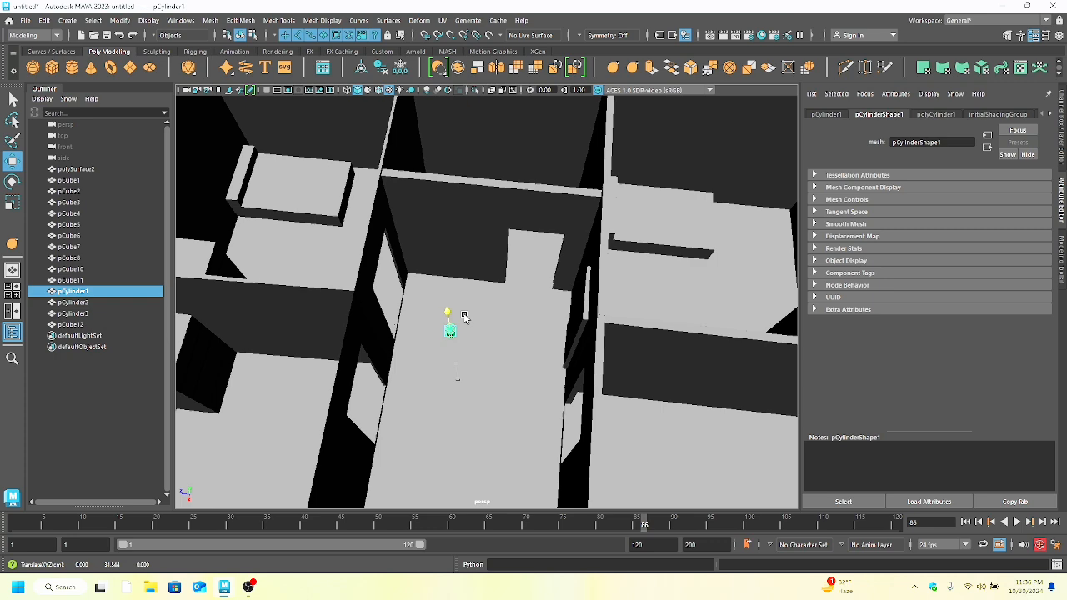
pyautogui.click(458, 377)
pyautogui.press('Delete')
pyautogui.click(440, 267)
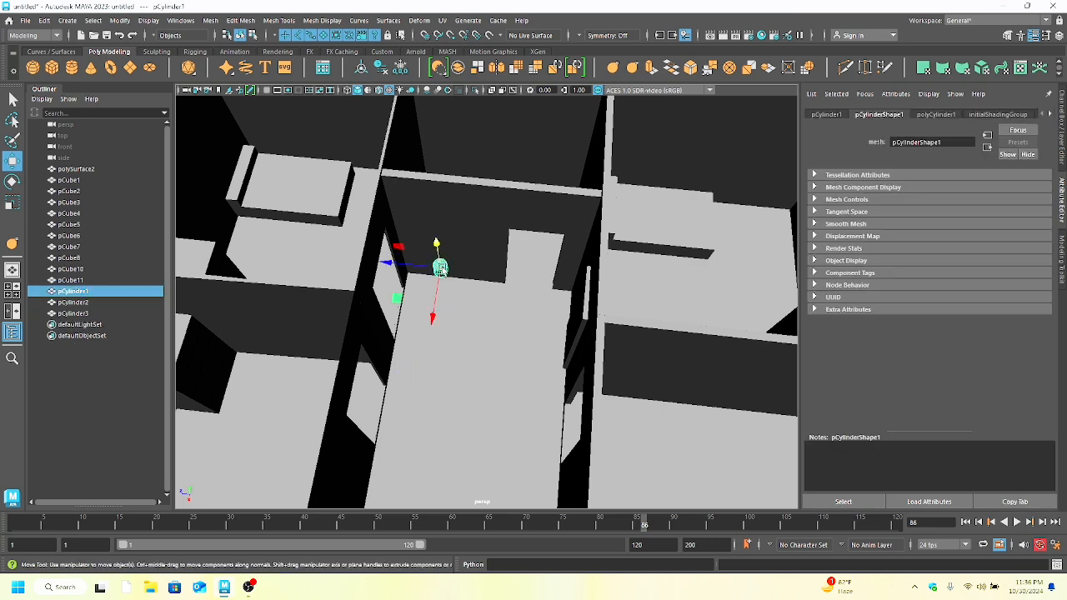
# Move the small cylinder to the wall of the small room at the hallway's end and scale it up uniformly.
pyautogui.keyDown('alt'); pyautogui.moveTo(430, 310); pyautogui.dragTo(281, 192); pyautogui.keyUp('alt')
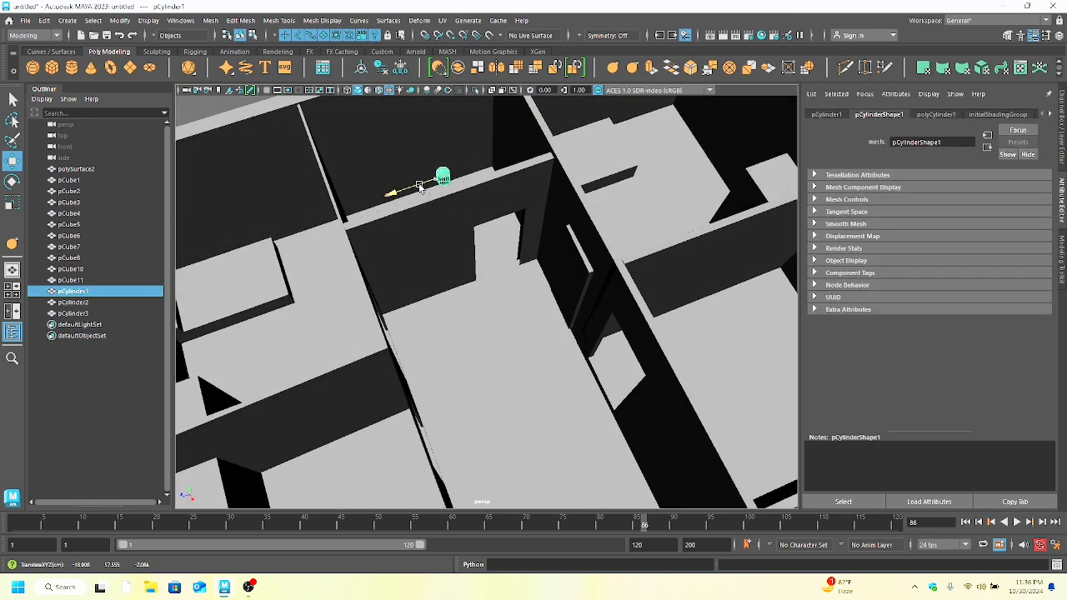
pyautogui.click(12, 201)
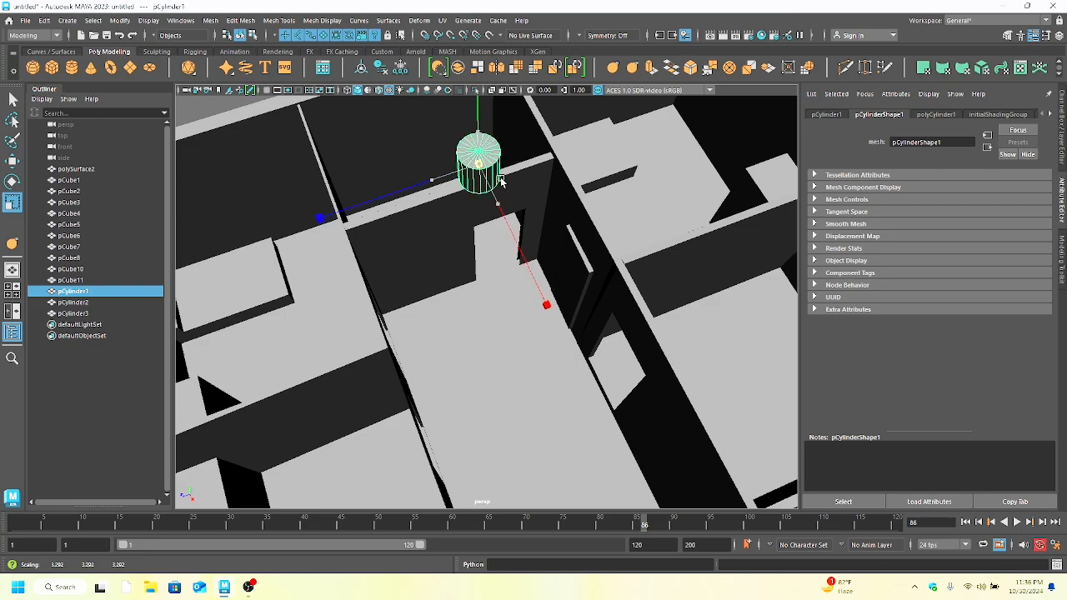
pyautogui.keyDown('alt'); pyautogui.moveTo(548, 303); pyautogui.dragTo(748, 135); pyautogui.keyUp('alt')
# Move the enlarged cylinder over that wall into the small room, towards its side wall.
pyautogui.click(12, 160)
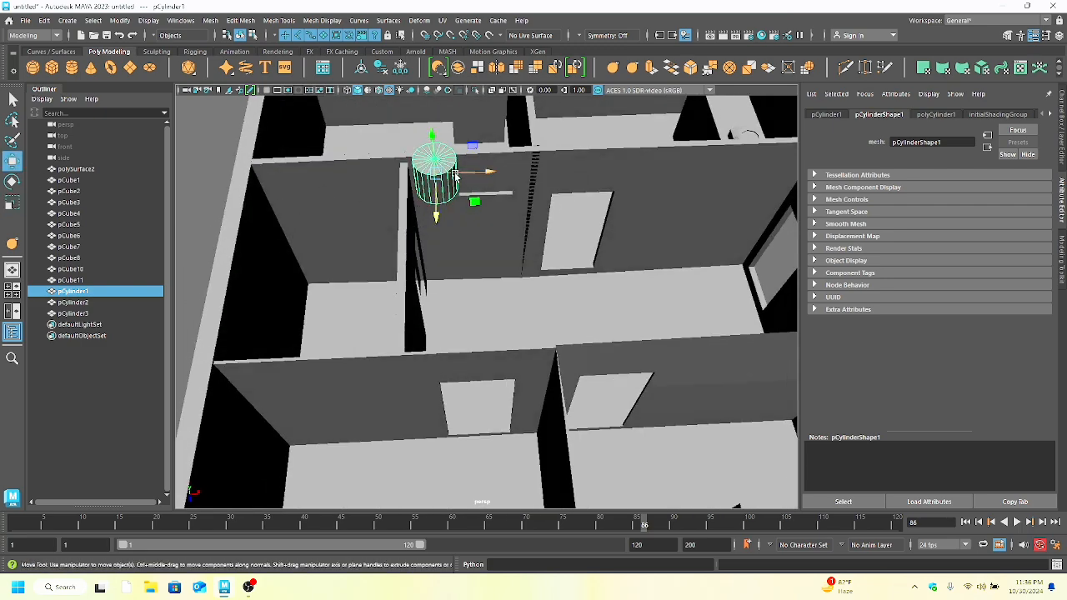
pyautogui.moveTo(432, 154); pyautogui.dragTo(322, 257)
pyautogui.keyDown('alt'); pyautogui.moveTo(357, 288); pyautogui.dragTo(339, 343); pyautogui.keyUp('alt')
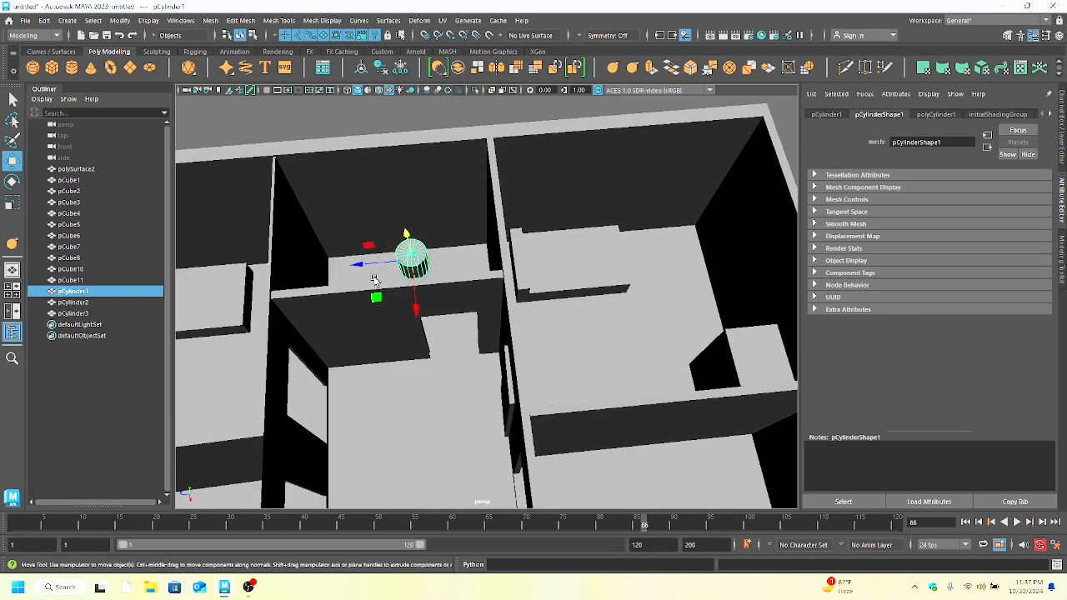
pyautogui.moveTo(367, 250); pyautogui.dragTo(296, 262)
pyautogui.keyDown('alt'); pyautogui.moveTo(296, 263); pyautogui.dragTo(371, 191); pyautogui.keyUp('alt')
# Enlarge the cylinder further and position it near the corner of the small room.
pyautogui.click(12, 201)
pyautogui.click(11, 163)
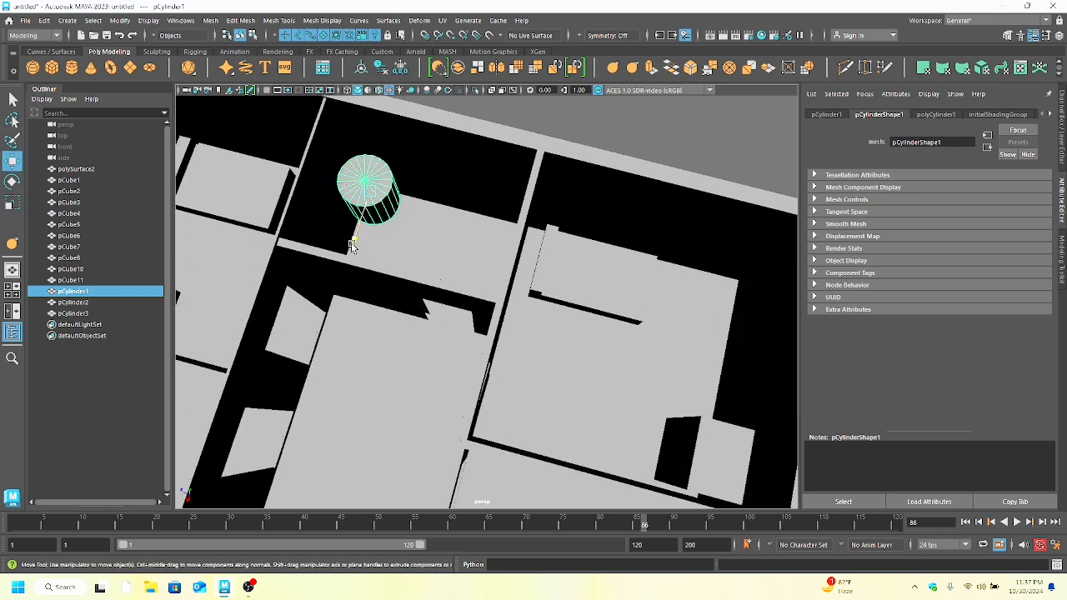
pyautogui.moveTo(351, 183); pyautogui.dragTo(362, 357)
pyautogui.moveTo(331, 304); pyautogui.dragTo(326, 302)
pyautogui.moveTo(372, 340); pyautogui.dragTo(404, 338)
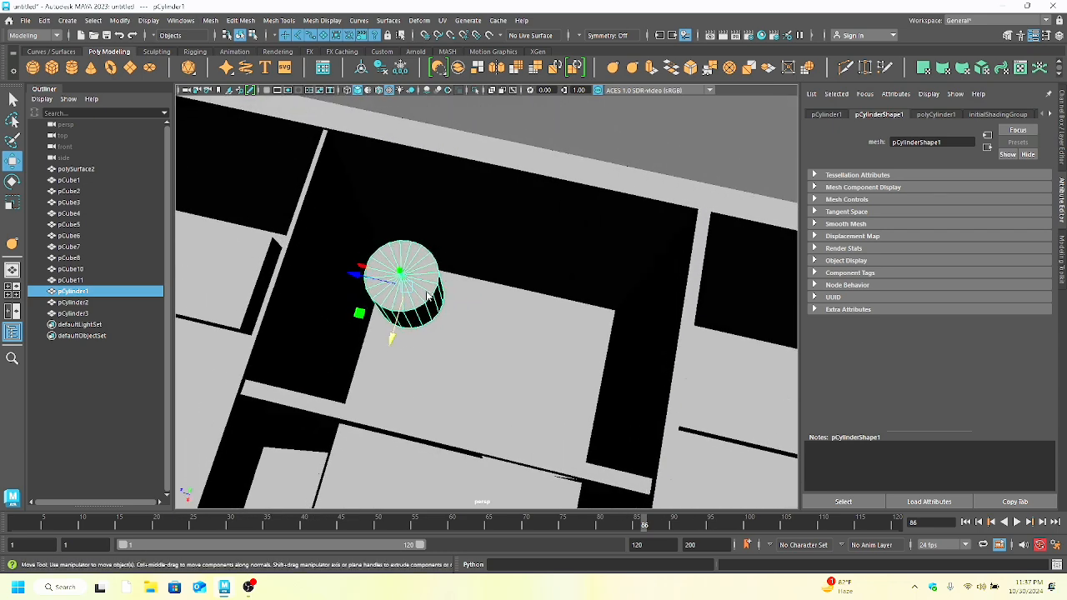
# Extrude the top cap faces of pCylinder1 with an offset of 1.37 and a local Z translation of 0.432.
pyautogui.moveTo(427, 293)
pyautogui.mouseDown(button='right')
pyautogui.moveTo(419, 313)
pyautogui.moveTo(422, 292)
pyautogui.mouseUp(button='right')
pyautogui.click(410, 296)
pyautogui.click(421, 288)
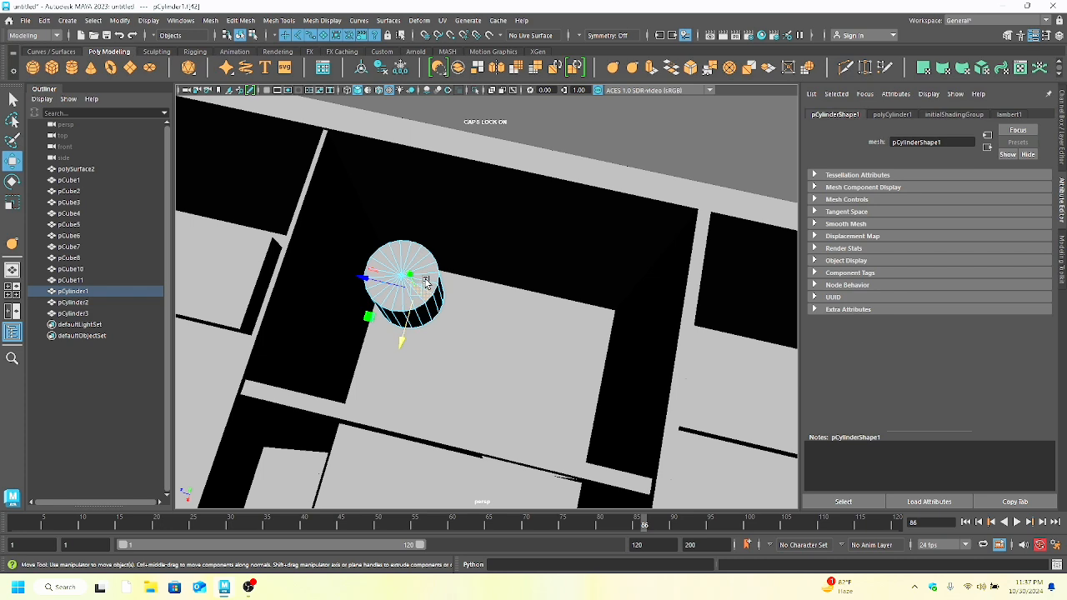
pyautogui.doubleClick(420, 292)
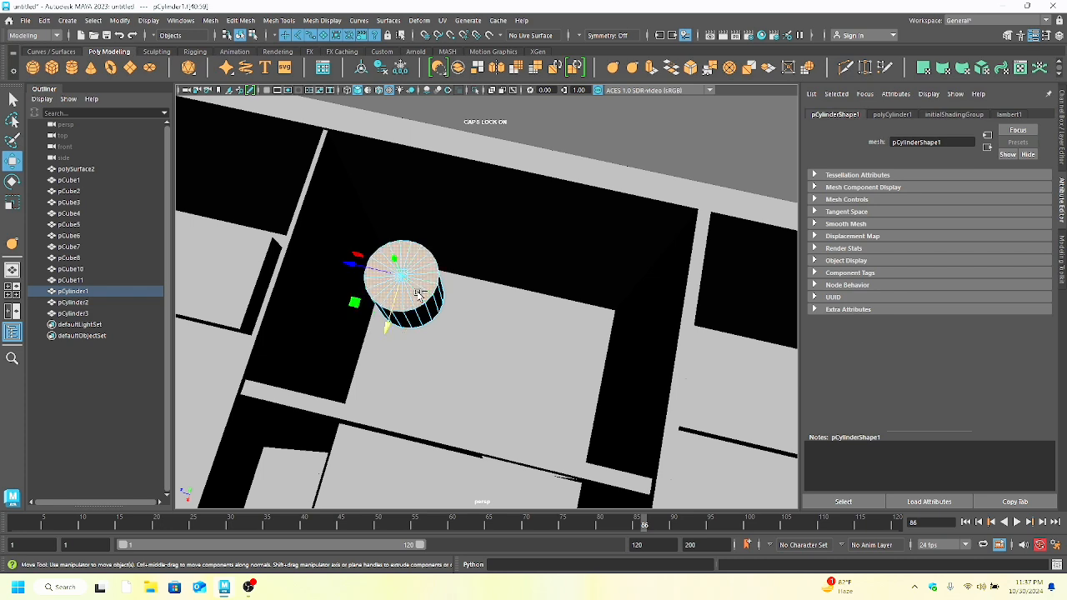
pyautogui.hotkey('ctrl', 'e')
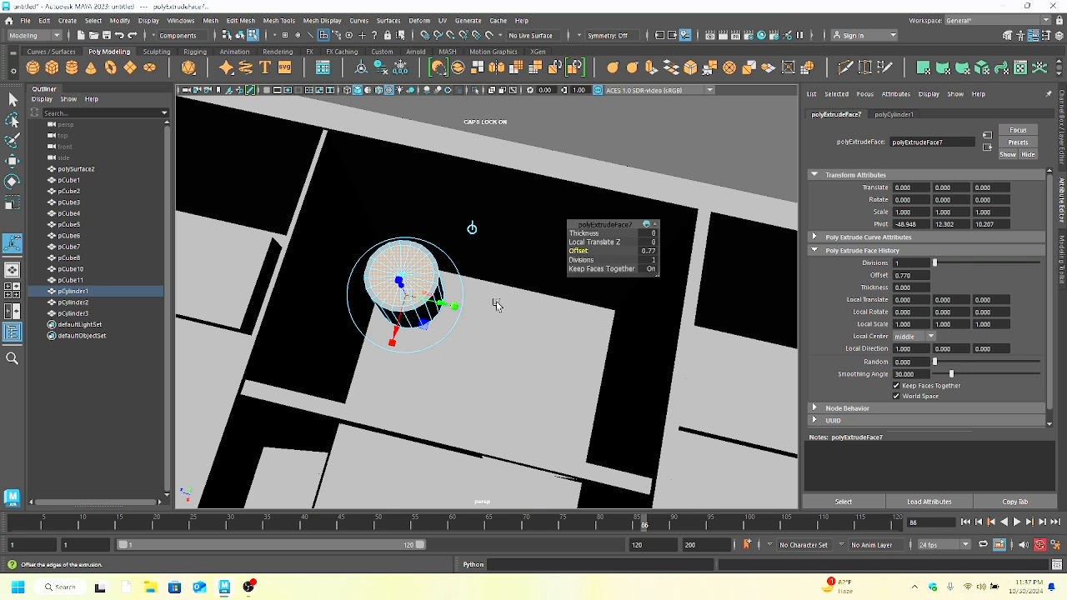
pyautogui.click(581, 251)
pyautogui.keyDown('alt'); pyautogui.moveTo(397, 311); pyautogui.dragTo(490, 324); pyautogui.keyUp('alt')
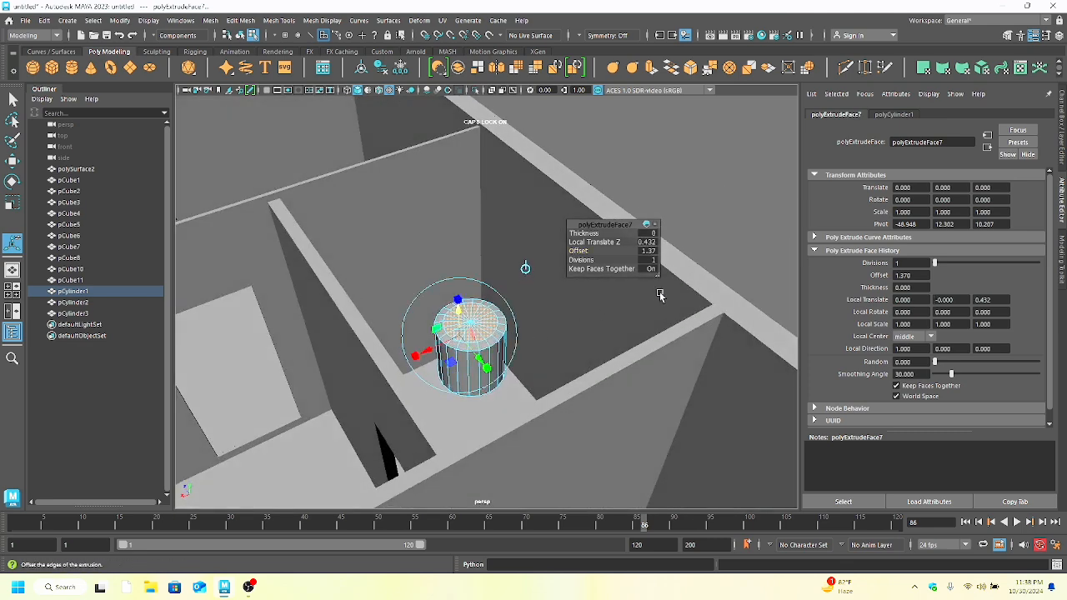
pyautogui.click(618, 294)
# Extrude the inset cap faces of the cylinder down into its body to form a round recess.
pyautogui.click(481, 333)
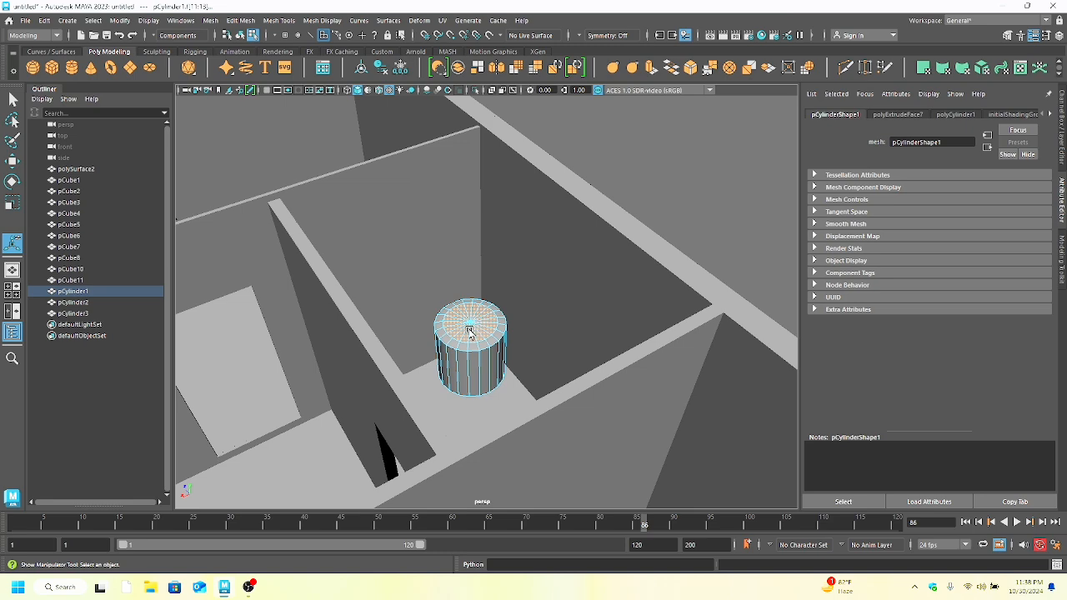
pyautogui.click(10, 162)
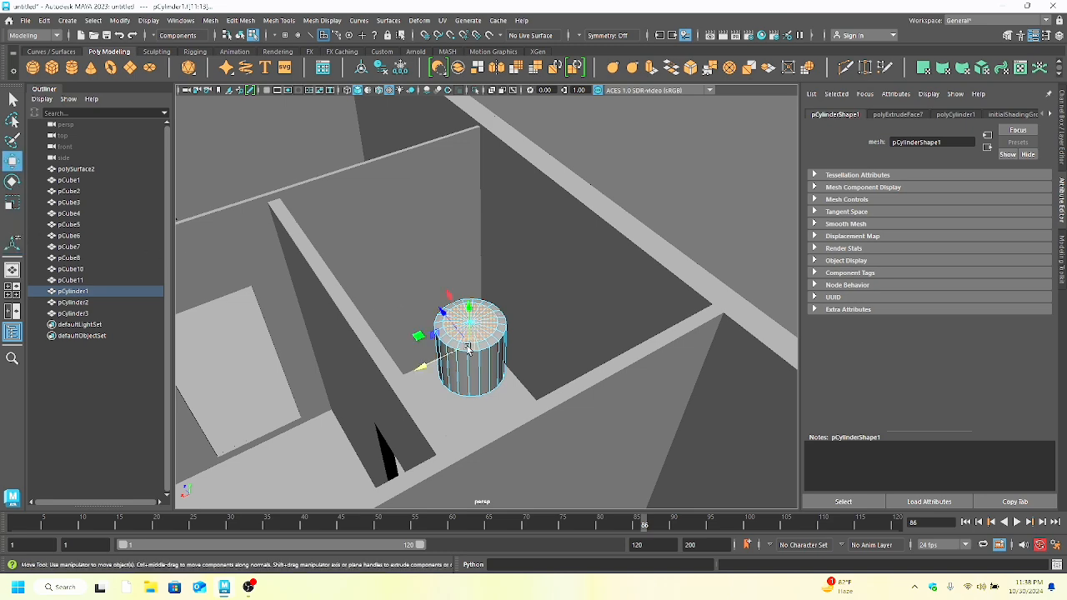
pyautogui.keyDown('alt'); pyautogui.moveTo(468, 348); pyautogui.dragTo(487, 364); pyautogui.keyUp('alt')
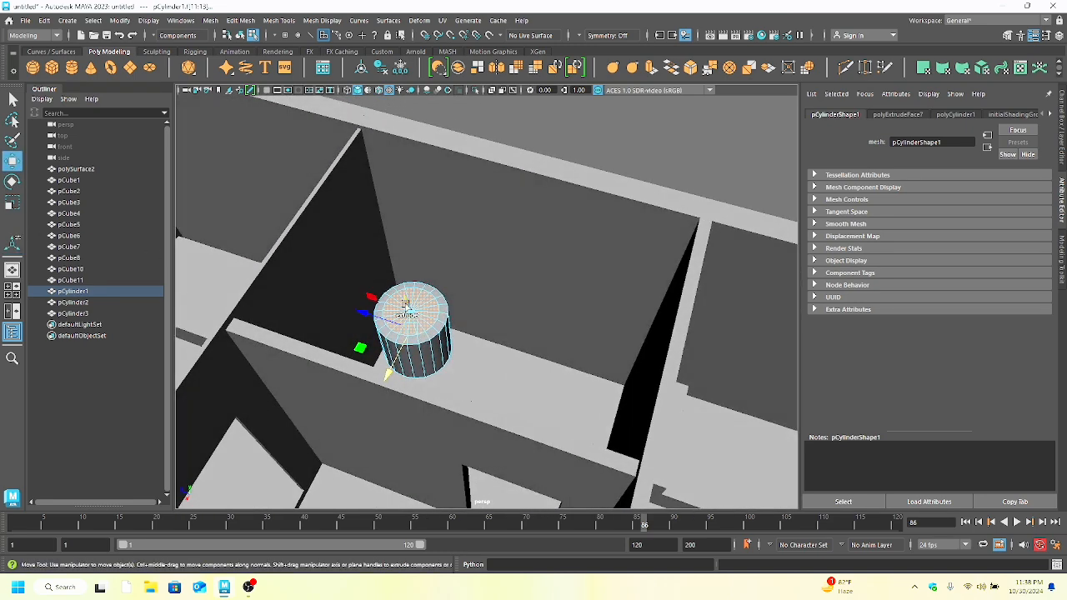
pyautogui.keyDown('shift'); pyautogui.moveTo(406, 305); pyautogui.dragTo(450, 354); pyautogui.keyUp('shift')
pyautogui.moveTo(415, 283); pyautogui.dragTo(367, 272, button='right')
pyautogui.keyDown('alt'); pyautogui.moveTo(401, 308); pyautogui.dragTo(414, 282); pyautogui.keyUp('alt')
pyautogui.moveTo(434, 327); pyautogui.dragTo(443, 282)
pyautogui.hotkey('ctrl', 'z')
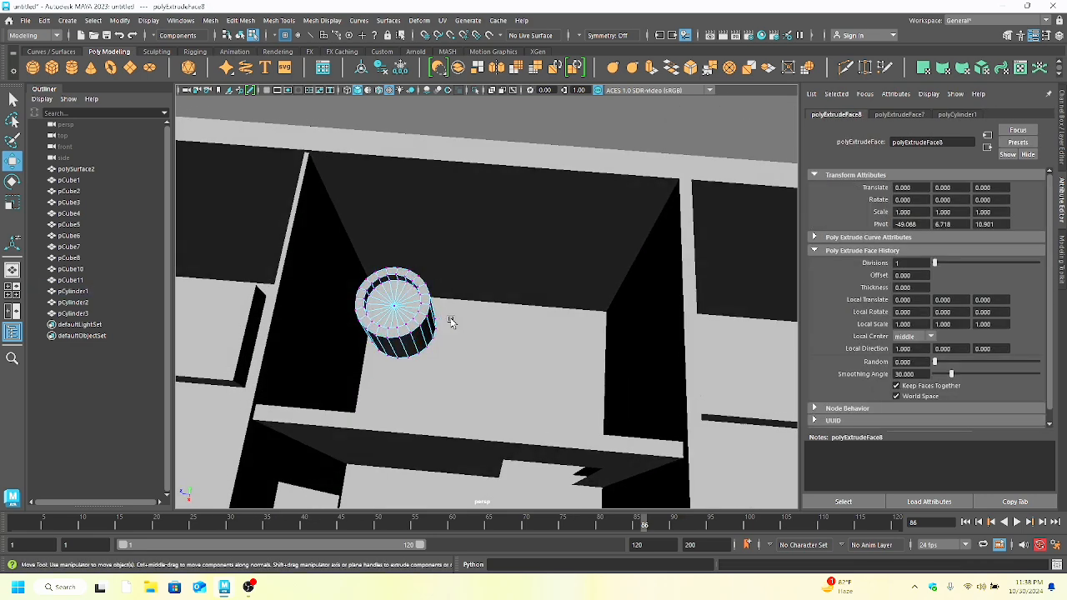
pyautogui.click(452, 322)
pyautogui.moveTo(452, 321)
pyautogui.keyDown('alt'); pyautogui.mouseDown()
pyautogui.moveTo(395, 310)
pyautogui.moveTo(285, 327)
pyautogui.moveTo(465, 312)
pyautogui.moveTo(515, 319)
pyautogui.moveTo(440, 309)
pyautogui.mouseUp(); pyautogui.keyUp('alt')
pyautogui.scroll(-4, 515, 319)
pyautogui.click(451, 307)
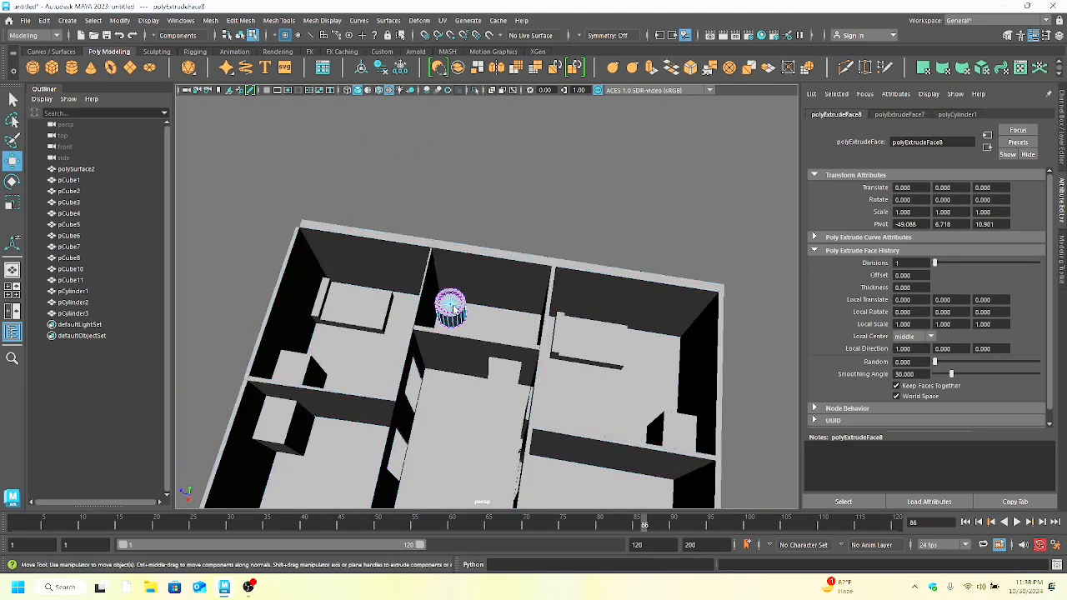
# Crease the outer and inner rim edge loops of the recessed cylinder with the Crease tool.
pyautogui.moveTo(452, 306); pyautogui.dragTo(457, 275, button='right')
pyautogui.scroll(6, 538, 336)
pyautogui.keyDown('alt'); pyautogui.moveTo(444, 333); pyautogui.dragTo(444, 336); pyautogui.keyUp('alt')
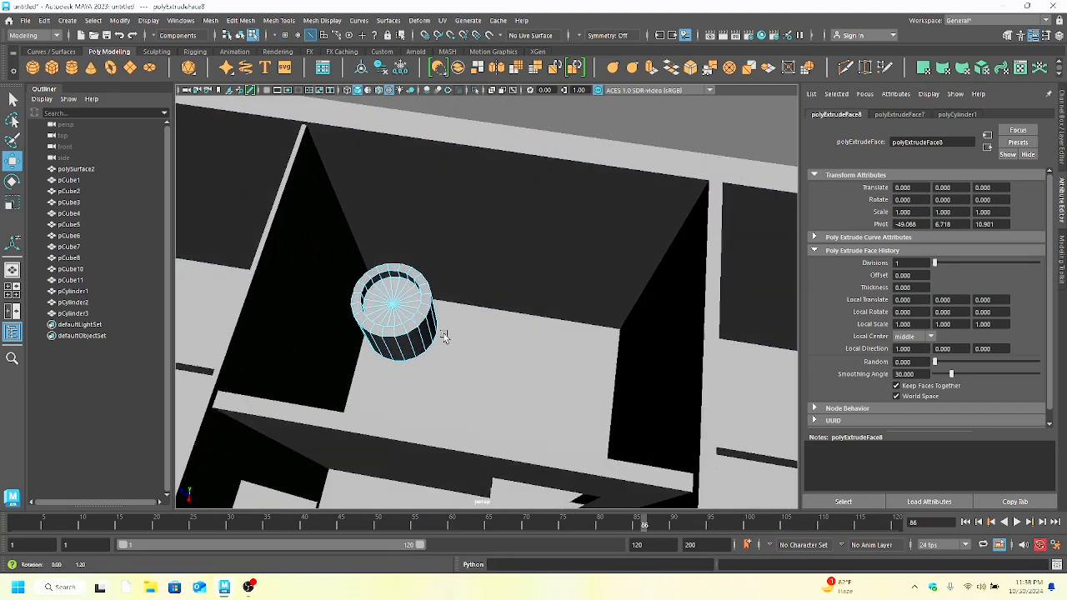
pyautogui.click(388, 328)
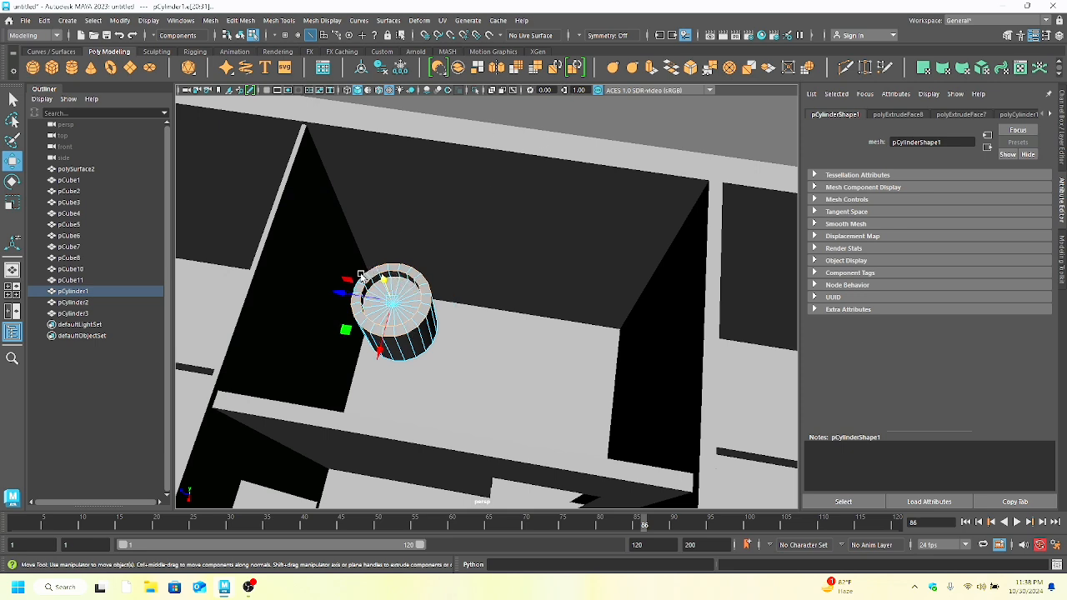
pyautogui.click(613, 69)
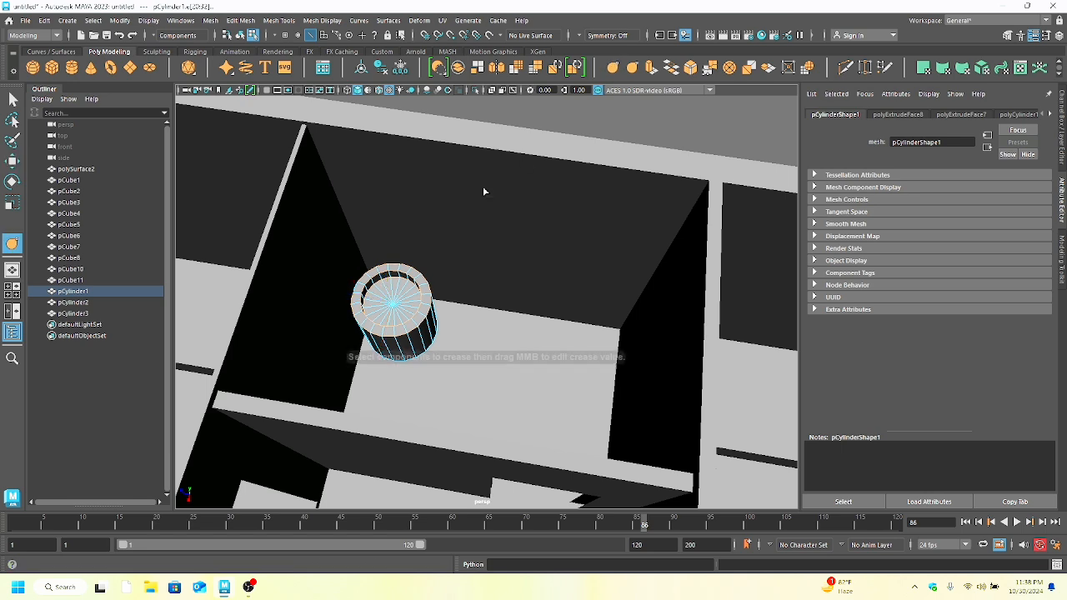
pyautogui.moveTo(275, 290); pyautogui.dragTo(325, 291, button='middle')
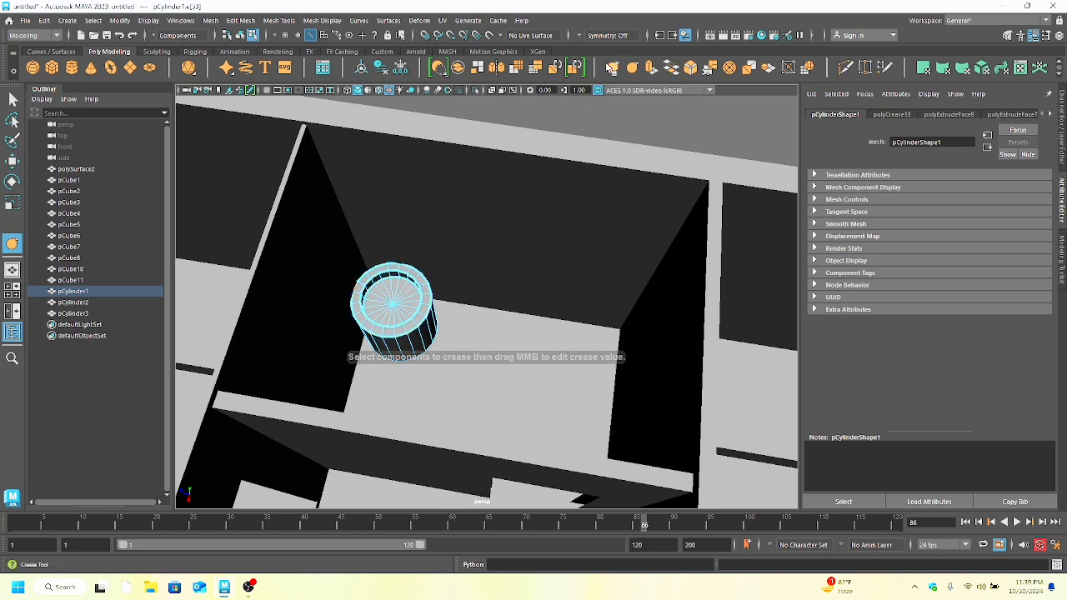
pyautogui.keyDown('alt'); pyautogui.moveTo(481, 314); pyautogui.dragTo(437, 344, button='right'); pyautogui.keyUp('alt')
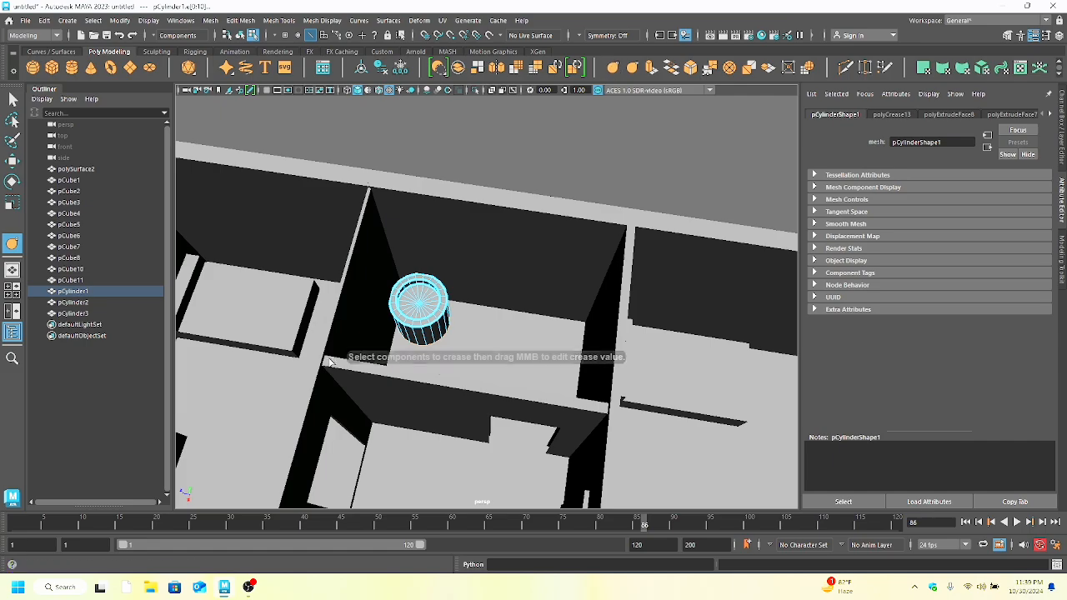
pyautogui.scroll(-5, 512, 361)
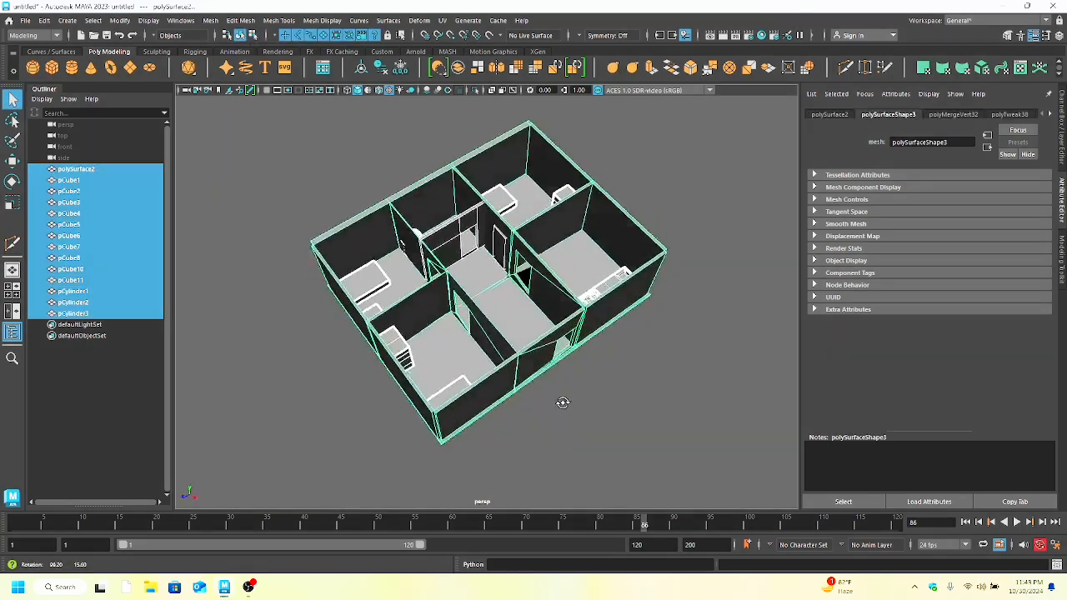
pyautogui.keyDown('alt'); pyautogui.moveTo(565, 402); pyautogui.dragTo(785, 374); pyautogui.keyUp('alt')
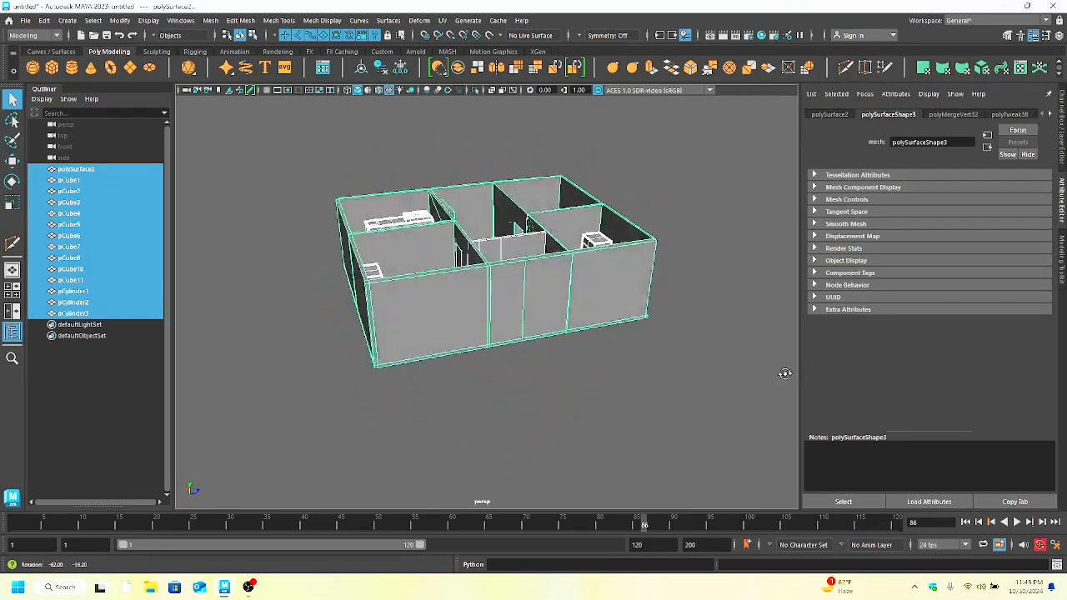
pyautogui.keyDown('alt'); pyautogui.moveTo(702, 394); pyautogui.dragTo(676, 418); pyautogui.keyUp('alt')
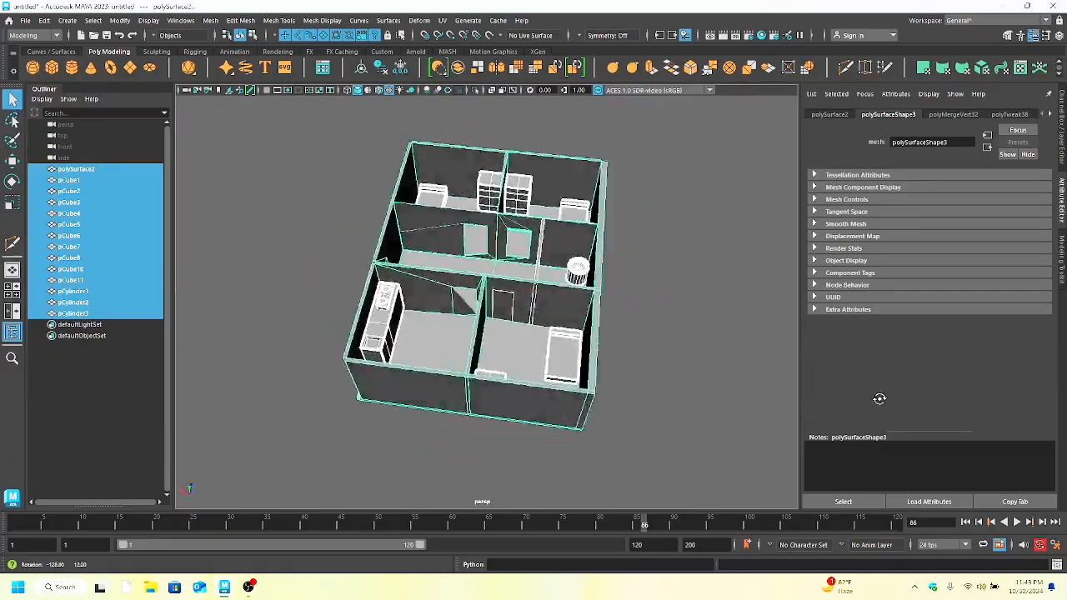